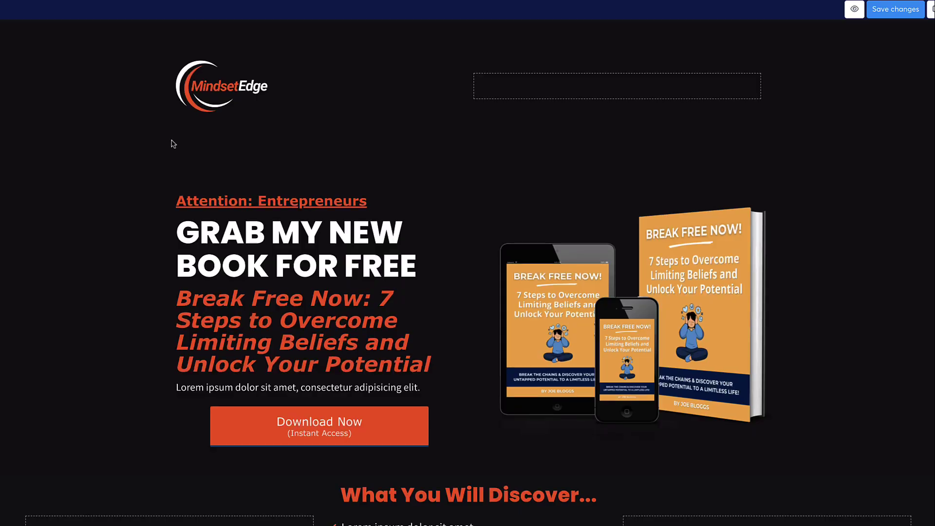
- Preview the MindsetEdge funnel pages in the editor: the free book page, the survey page and the calendar page
scroll(176, 144, "down", 10)
scroll(182, 142, "up", 10)
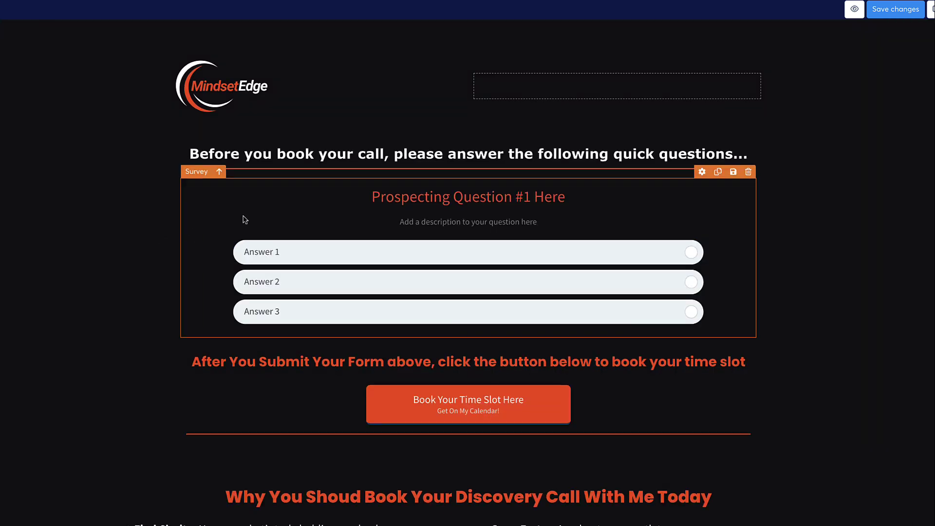
scroll(121, 184, "down", 10)
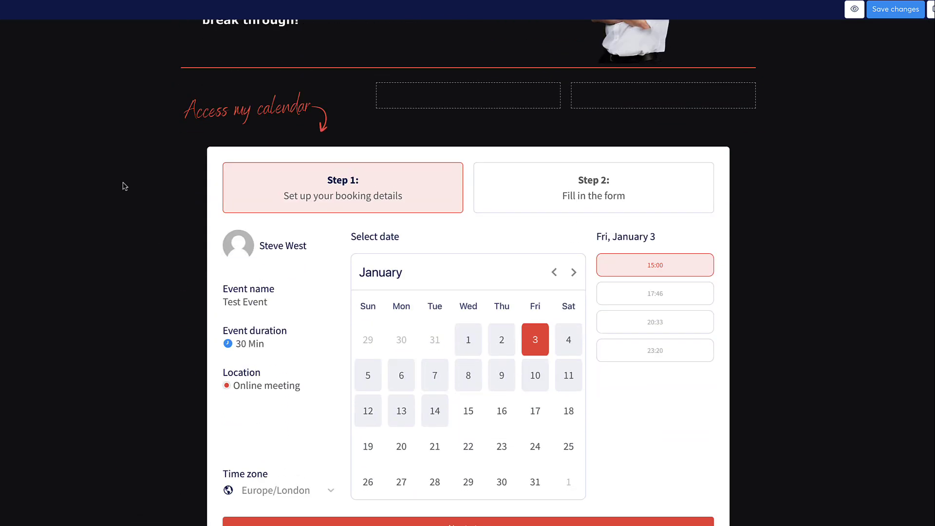
scroll(125, 186, "down", 2)
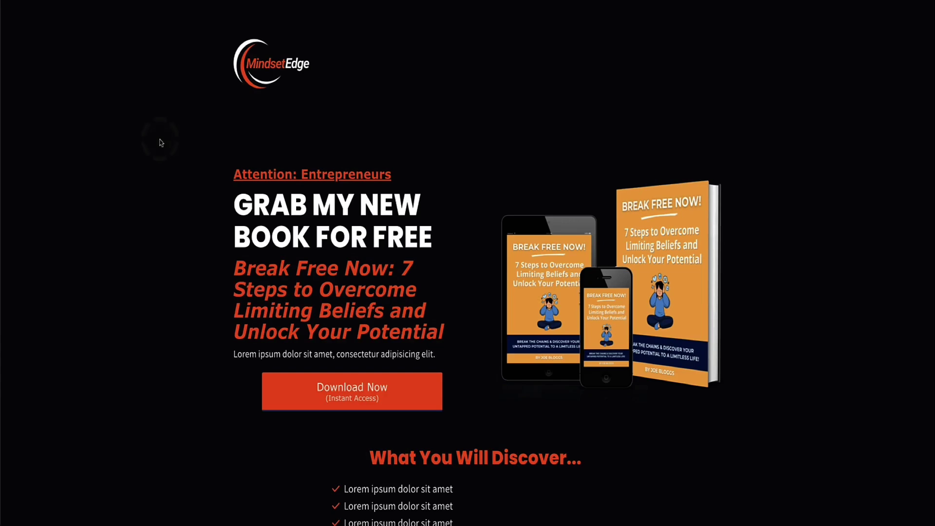
- Review the live free book page, including its ebook sign-up popup, and close the popup
scroll(177, 129, "down", 10)
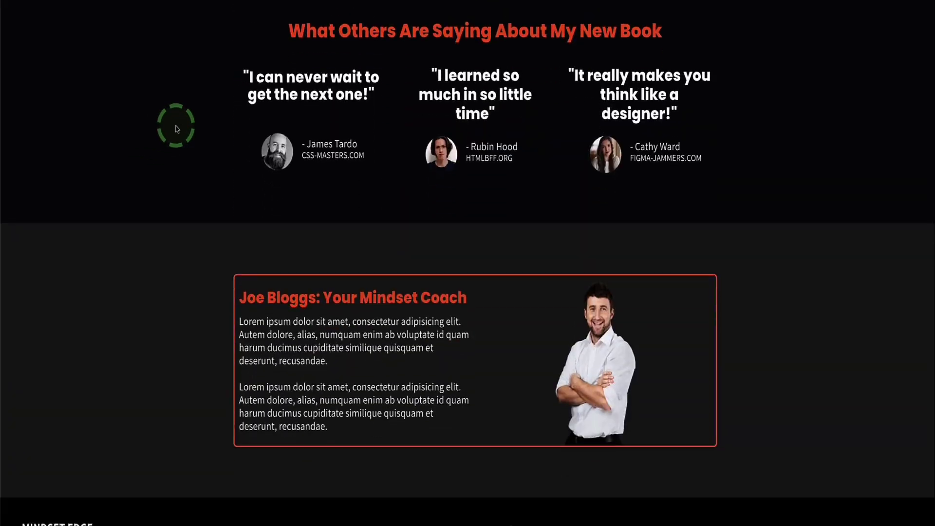
scroll(177, 129, "up", 10)
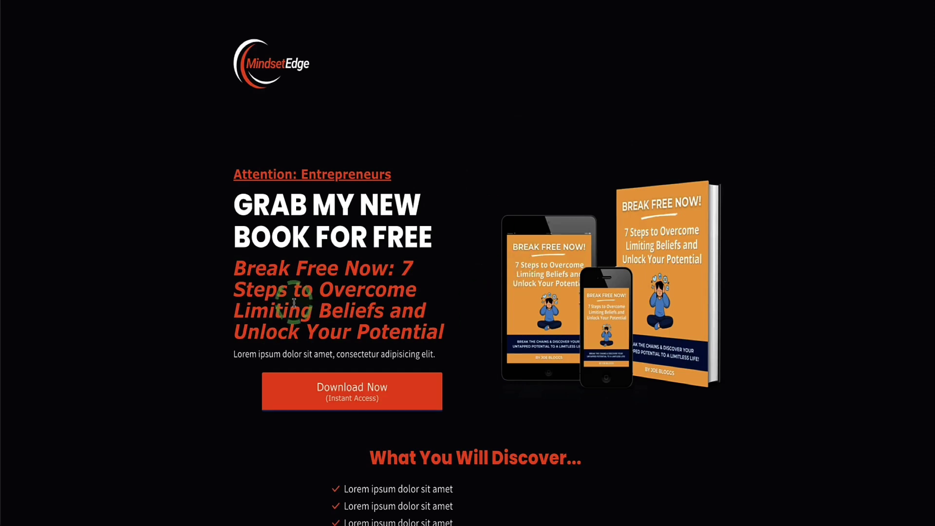
left_click(372, 385)
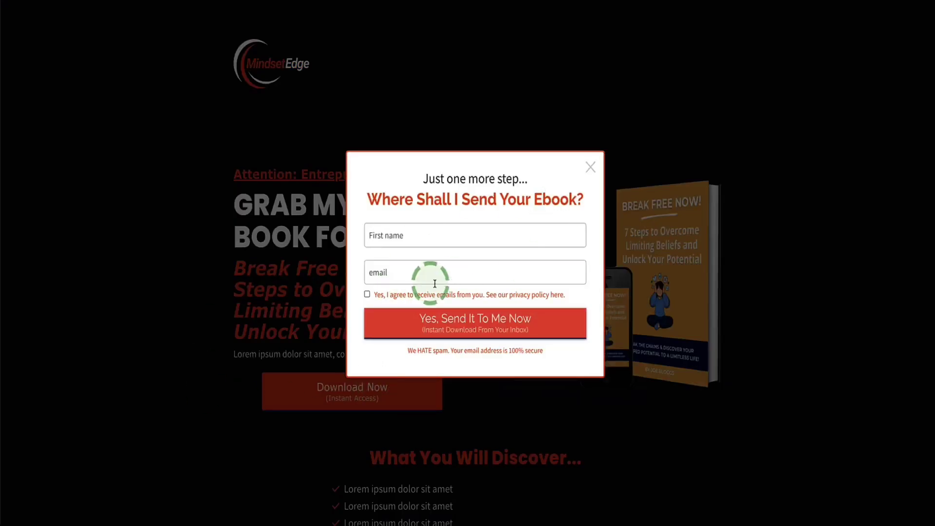
left_click(590, 167)
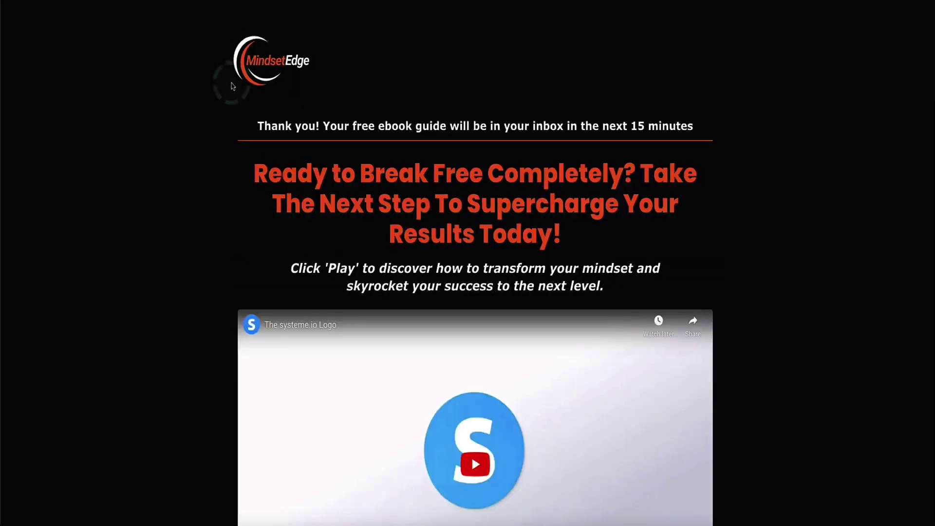
- Review the ebook thank-you page from headline to testimonials, then continue to the discovery call questionnaire
scroll(229, 84, "down", 12)
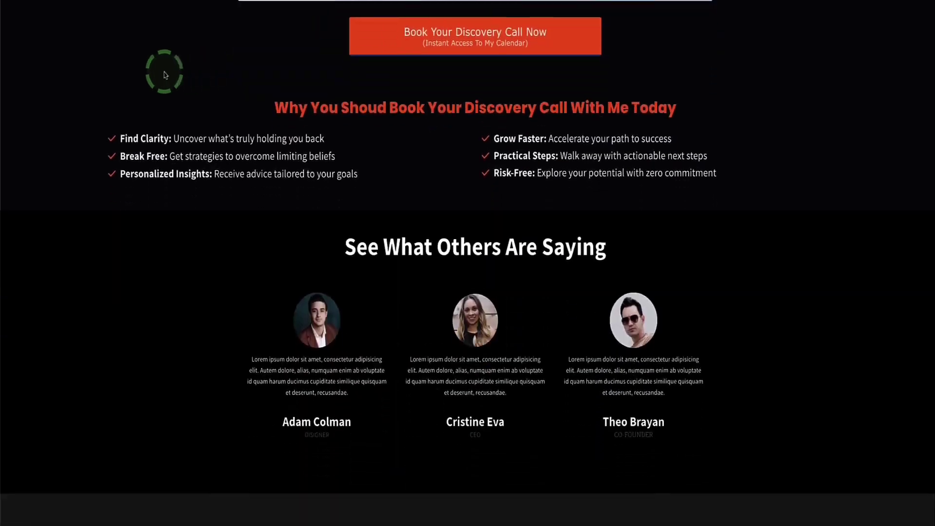
scroll(164, 75, "down", 5)
scroll(167, 69, "up", 15)
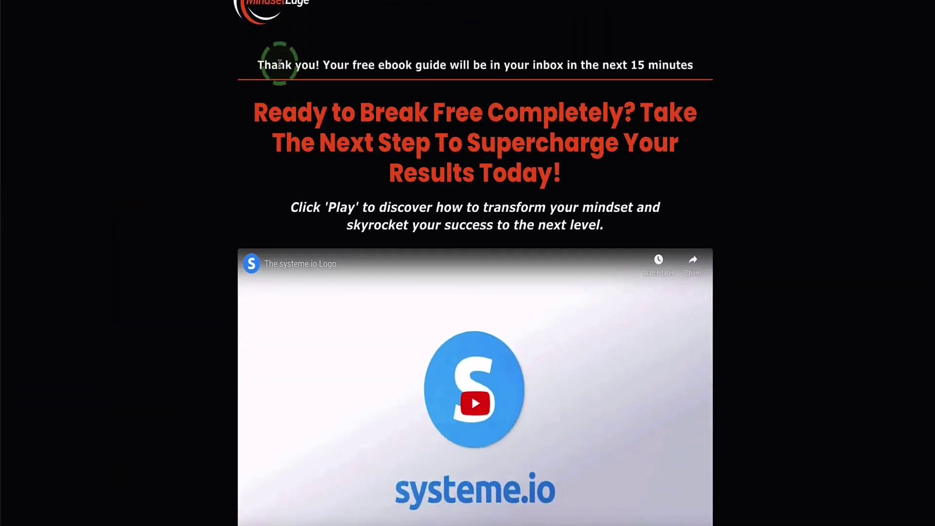
left_click_drag(278, 63, 479, 57)
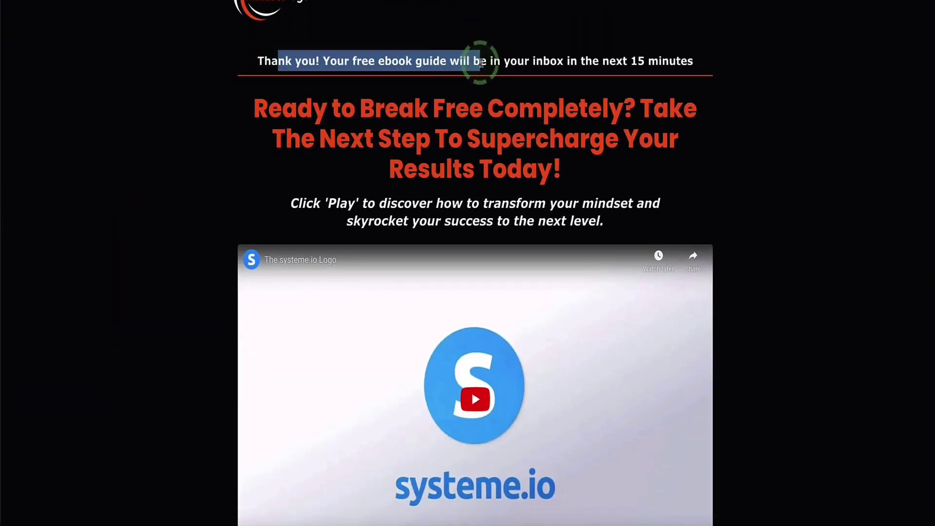
left_click(436, 82)
scroll(246, 146, "down", 1)
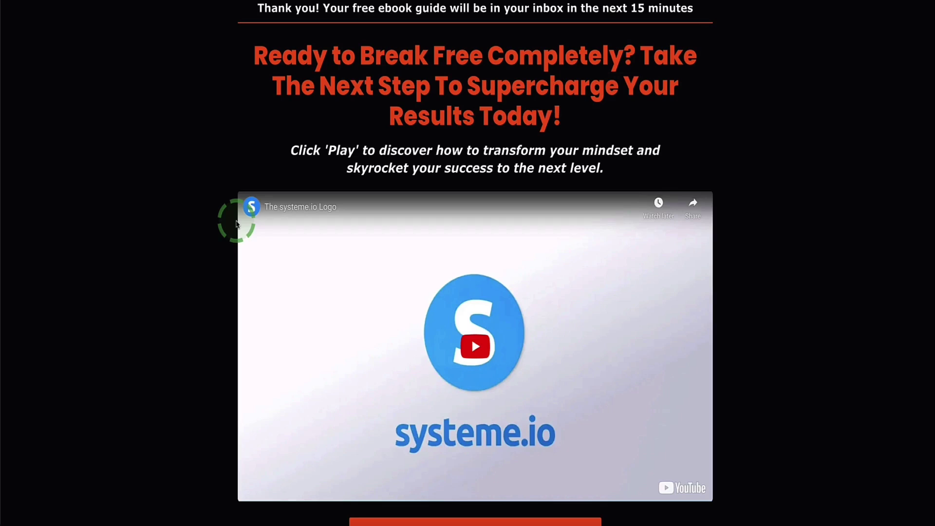
scroll(237, 223, "down", 2)
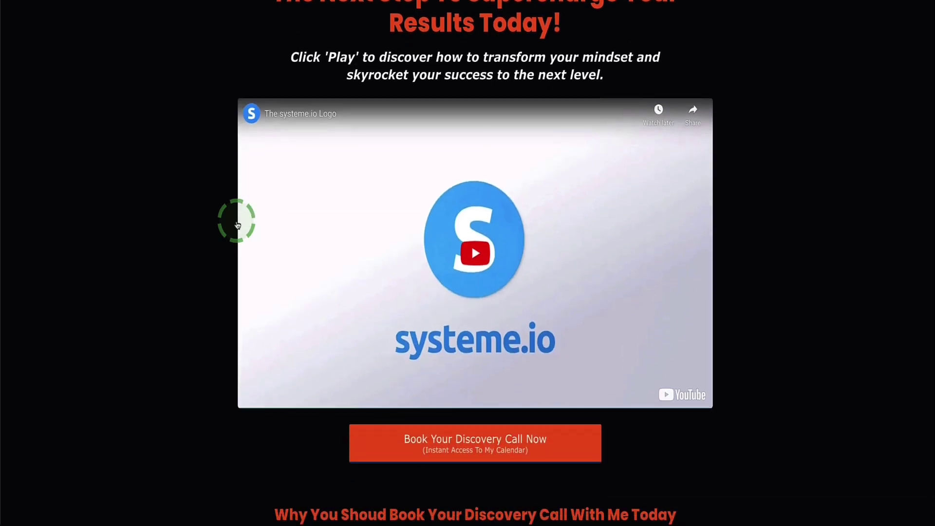
scroll(432, 403, "down", 1)
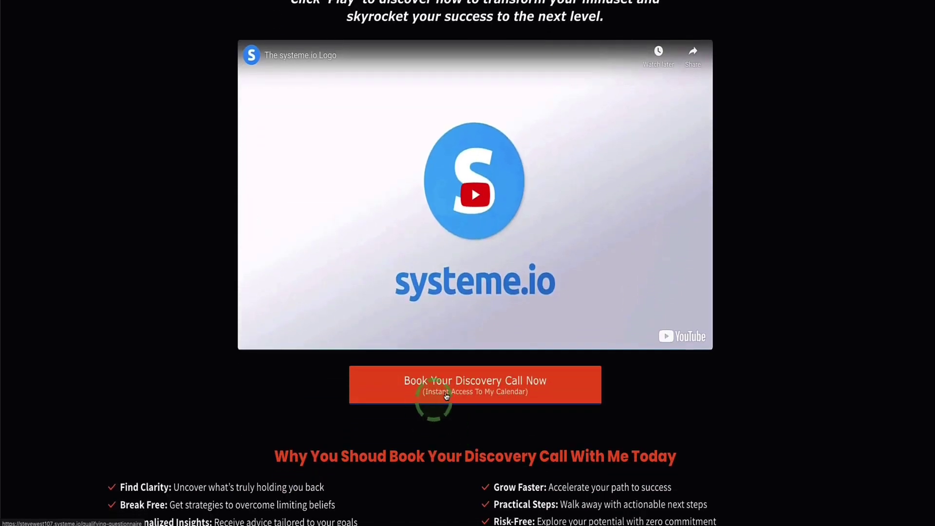
left_click(487, 392)
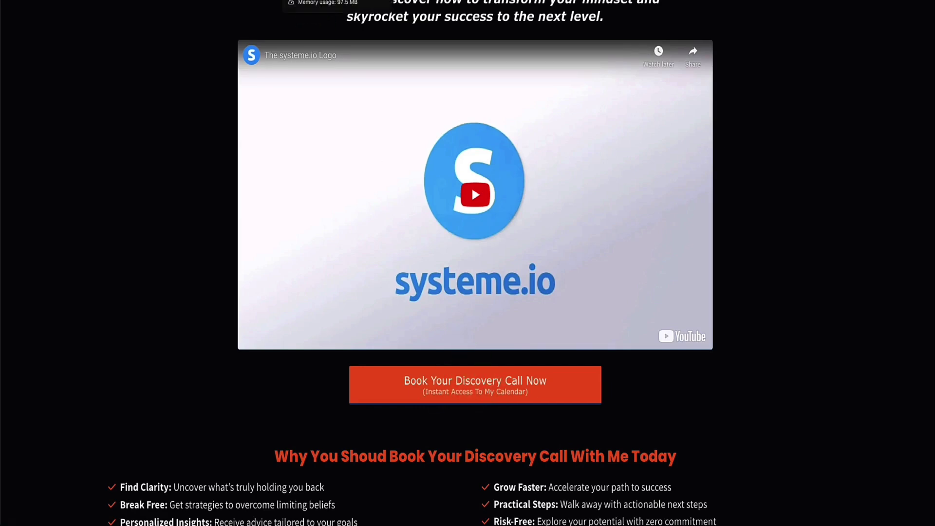
- Look over the questionnaire page and try selecting different answers to the first prospecting question
scroll(146, 164, "down", 5)
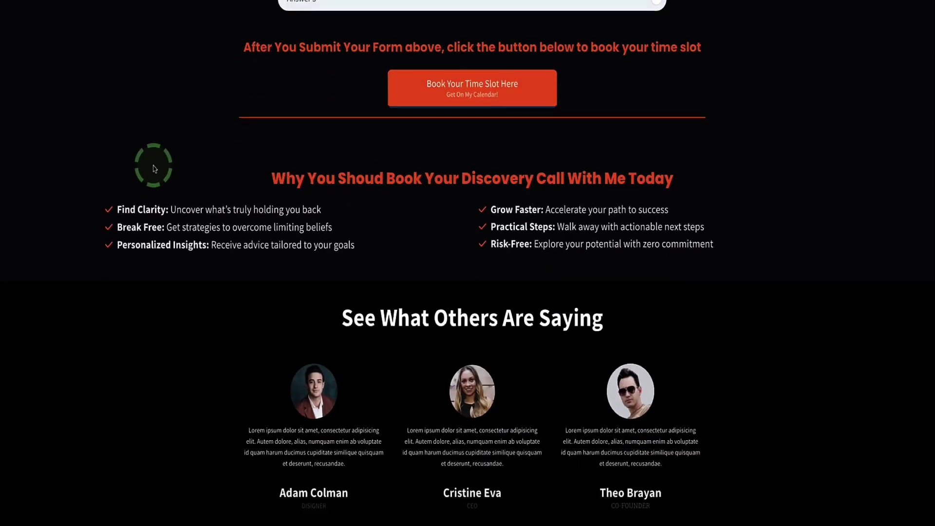
scroll(153, 168, "up", 5)
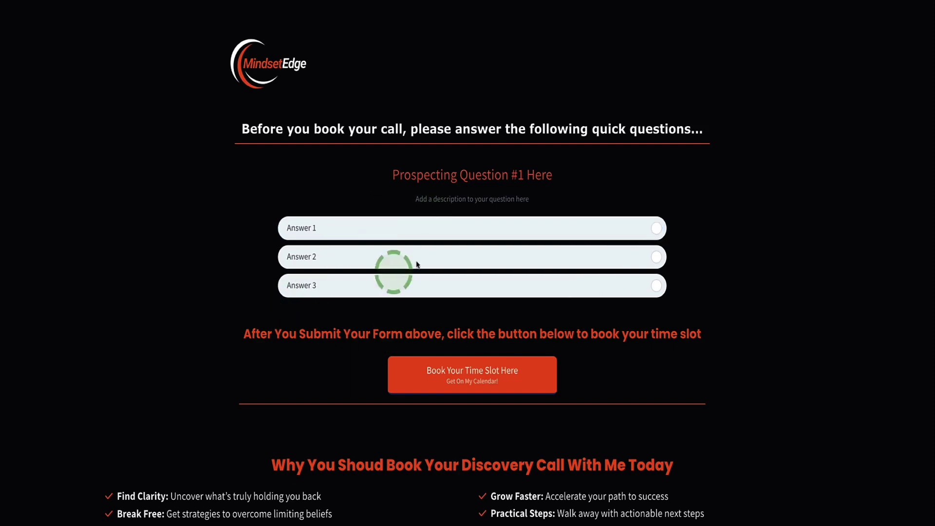
left_click(308, 265)
left_click(307, 265)
left_click(371, 257)
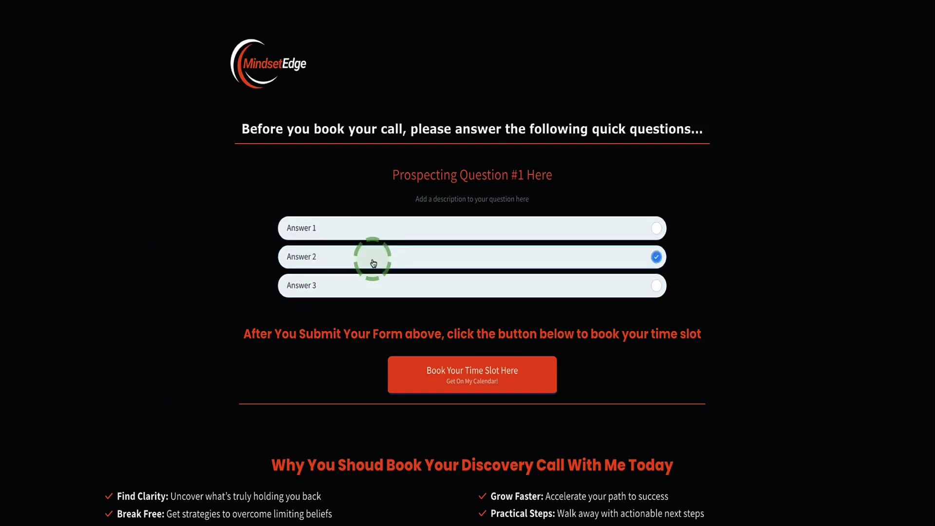
left_click(491, 231)
left_click(361, 279)
left_click(297, 286)
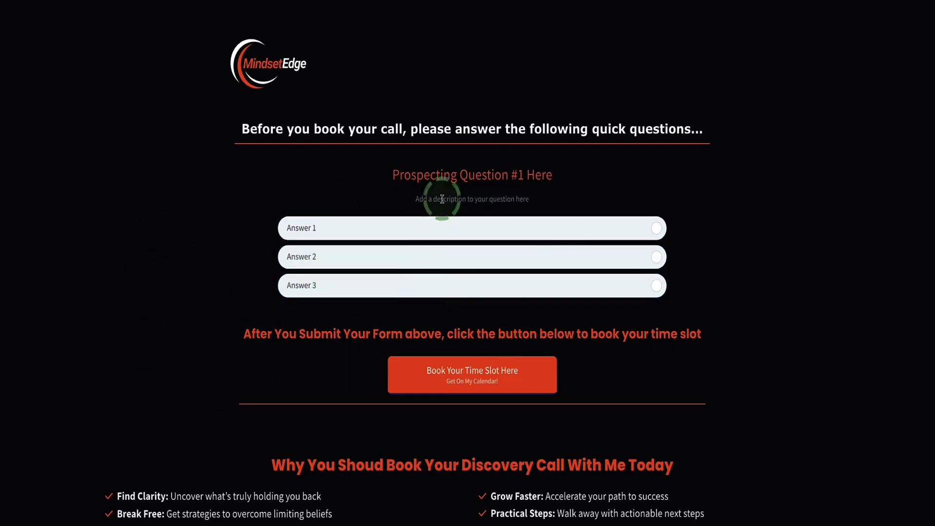
left_click(424, 283)
left_click(403, 261)
left_click(405, 263)
left_click(428, 225)
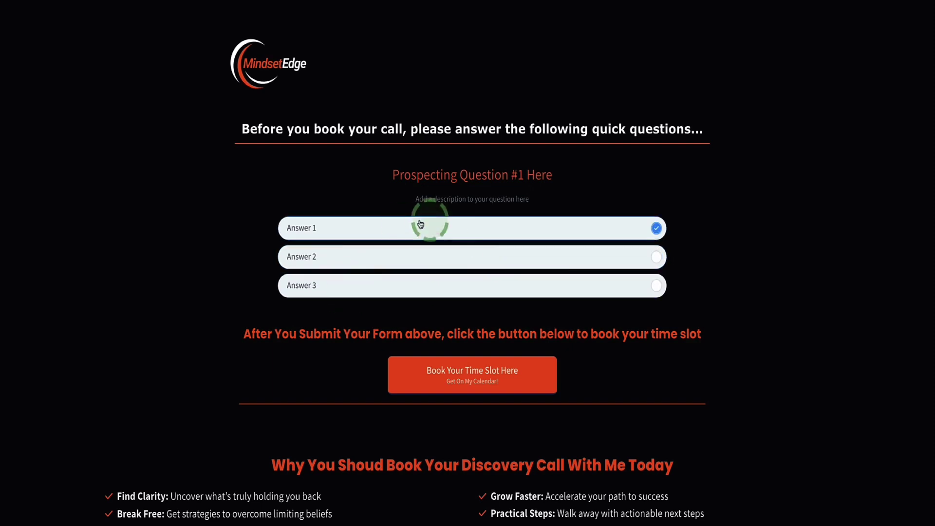
double_click(341, 271)
left_click(451, 204)
left_click(335, 288)
left_click(334, 229)
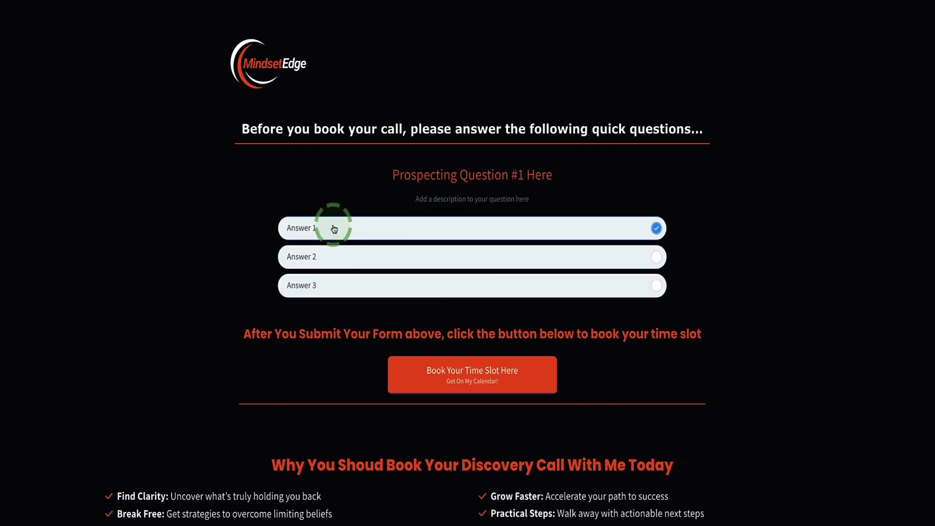
left_click(313, 288)
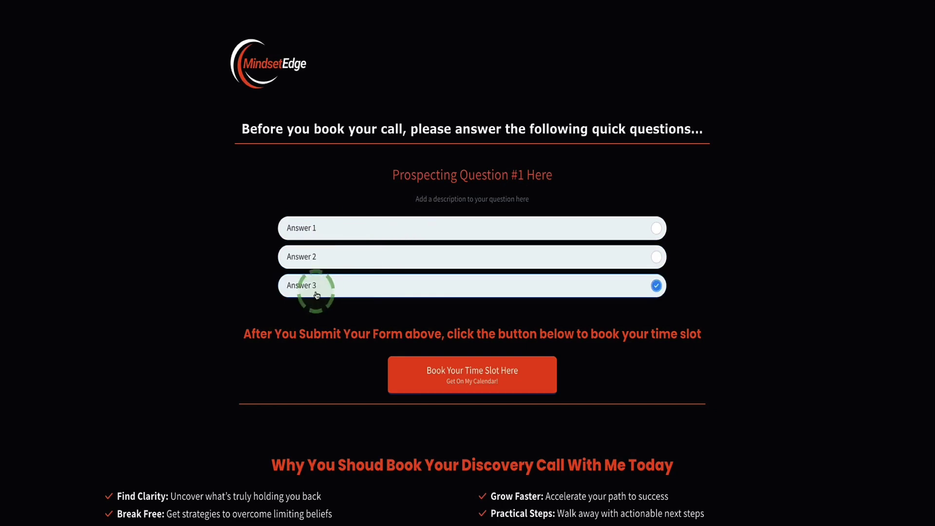
left_click(361, 255)
left_click(390, 191)
left_click(379, 273)
left_click(351, 281)
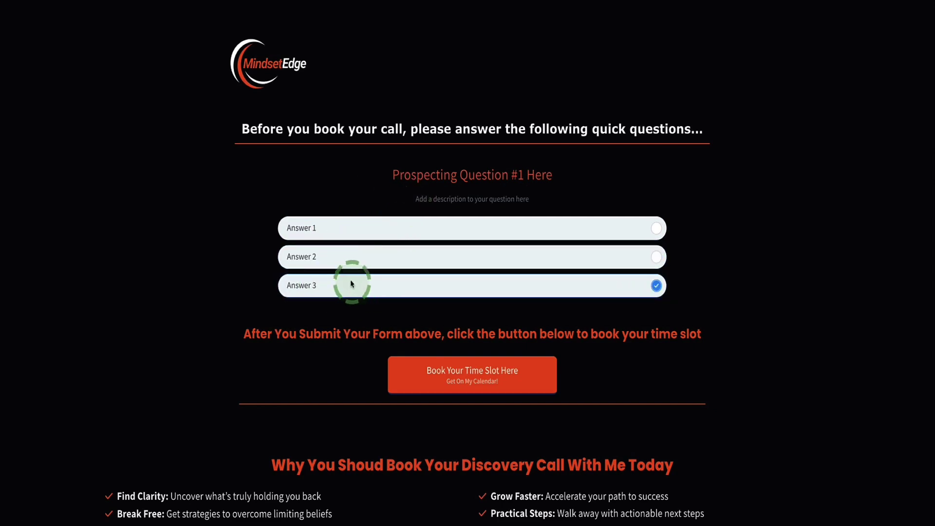
left_click(361, 232)
left_click(411, 271)
left_click(384, 285)
left_click(364, 243)
left_click(364, 231)
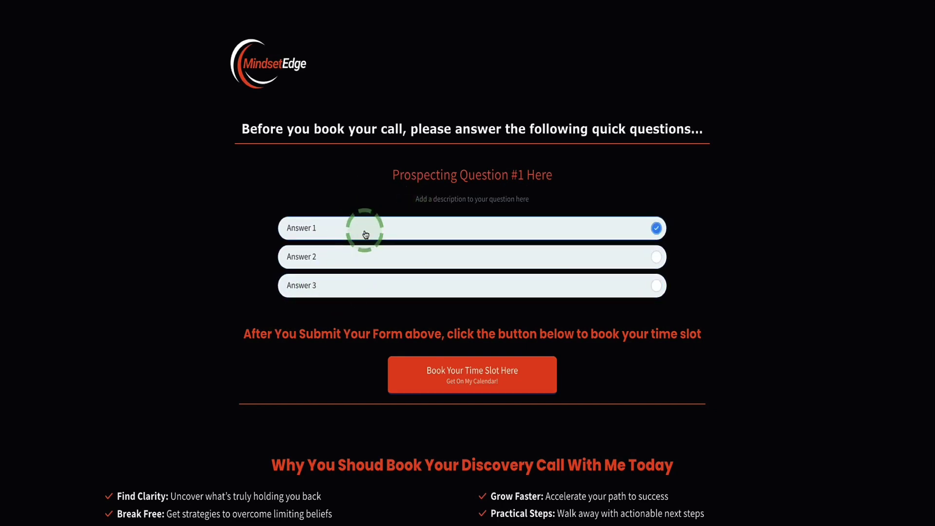
left_click(403, 217)
left_click(411, 235)
left_click(411, 240)
left_click(411, 229)
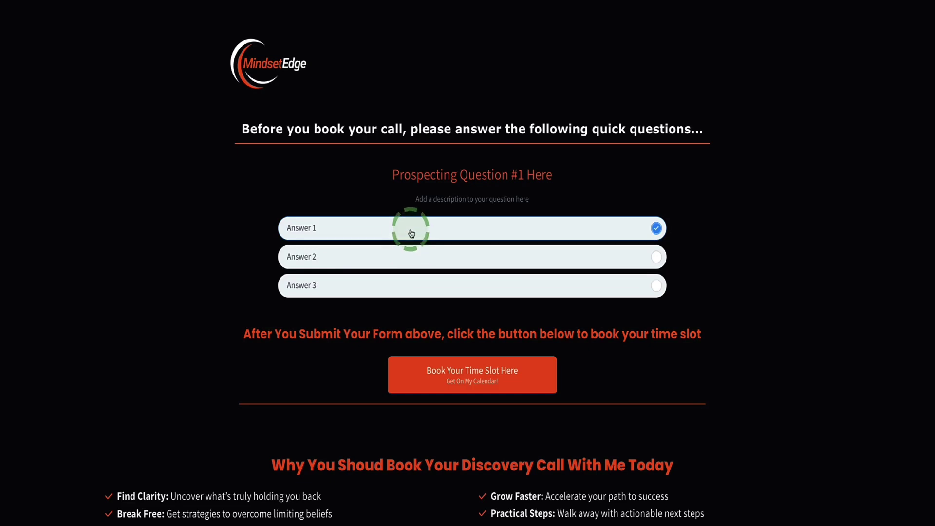
left_click(334, 226)
left_click(321, 271)
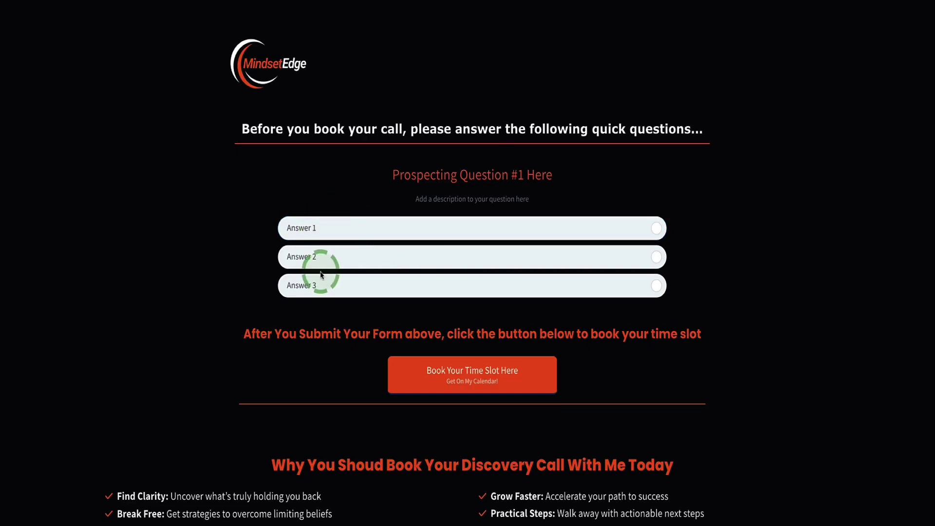
left_click(327, 224)
left_click(328, 302)
left_click(335, 294)
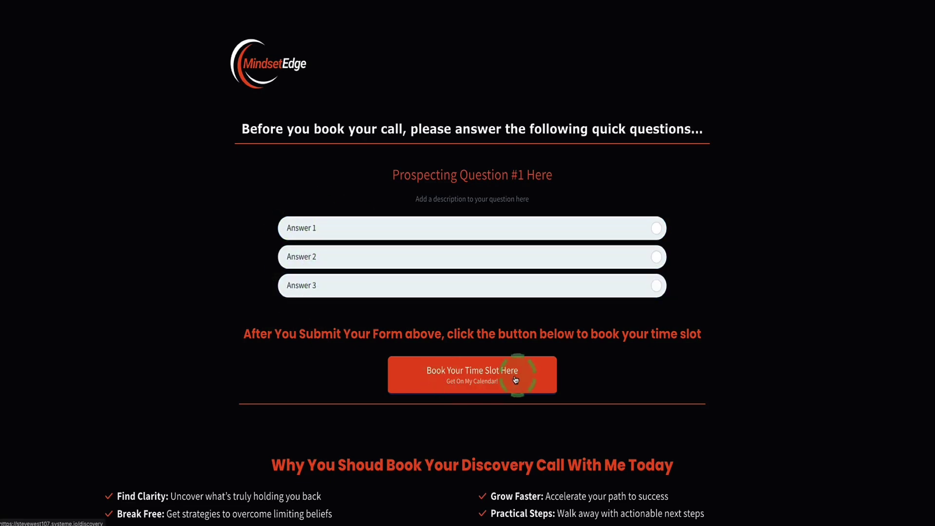
- Continue from the questionnaire to the time slot booking page and examine its calendar section
left_click(475, 390)
left_click(443, 382)
left_click(446, 382)
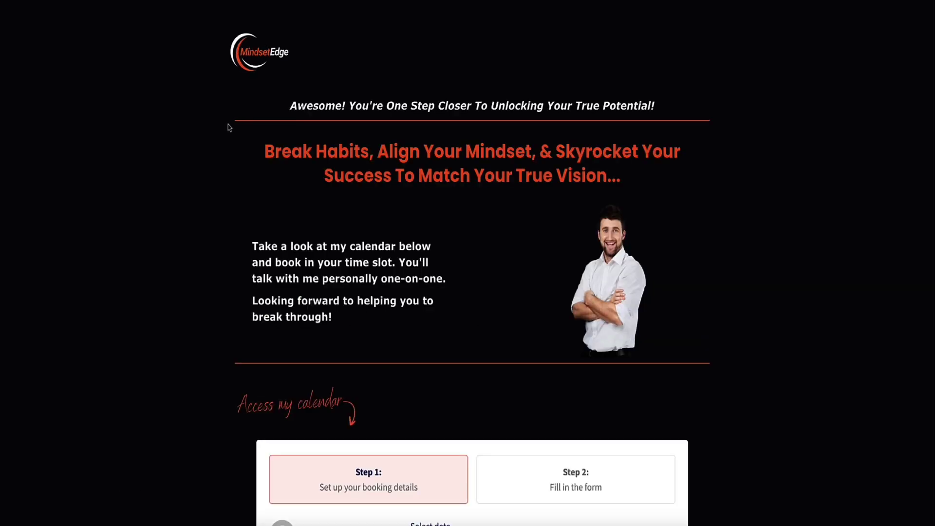
scroll(210, 121, "down", 5)
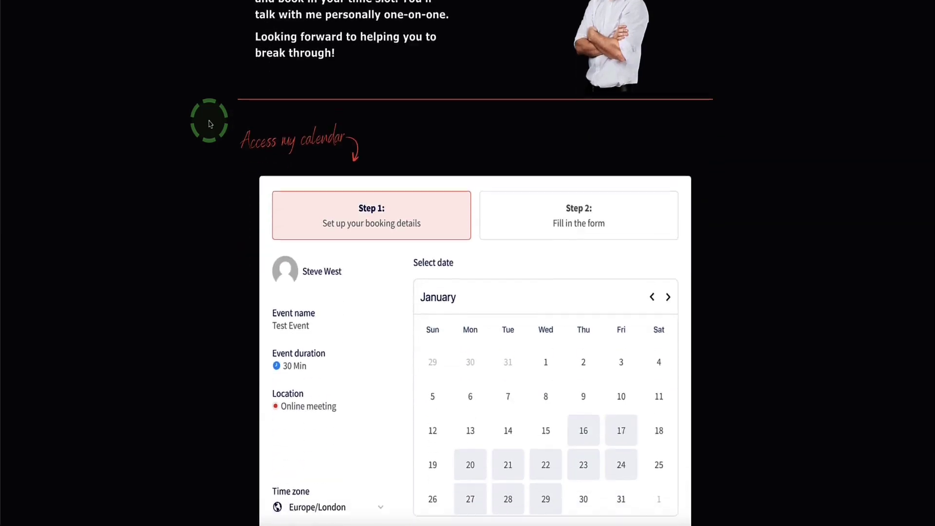
scroll(210, 126, "down", 1)
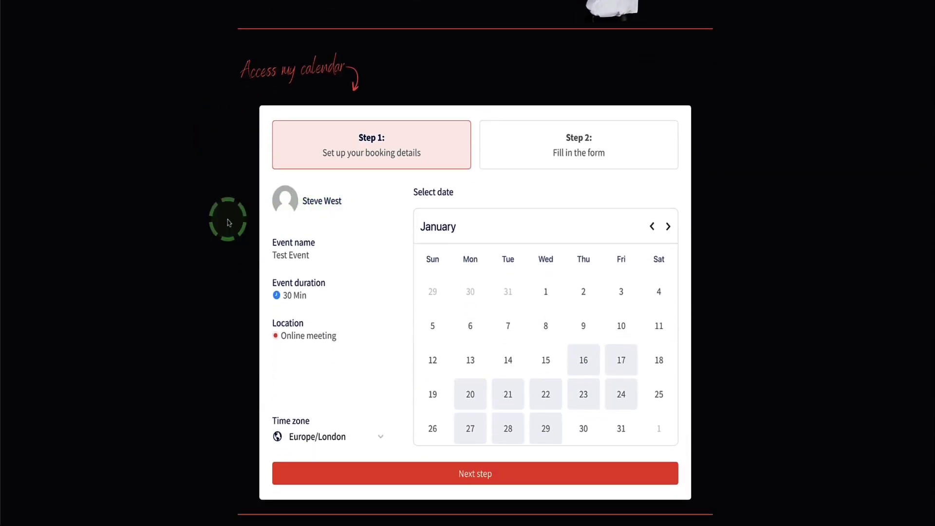
scroll(224, 224, "down", 1)
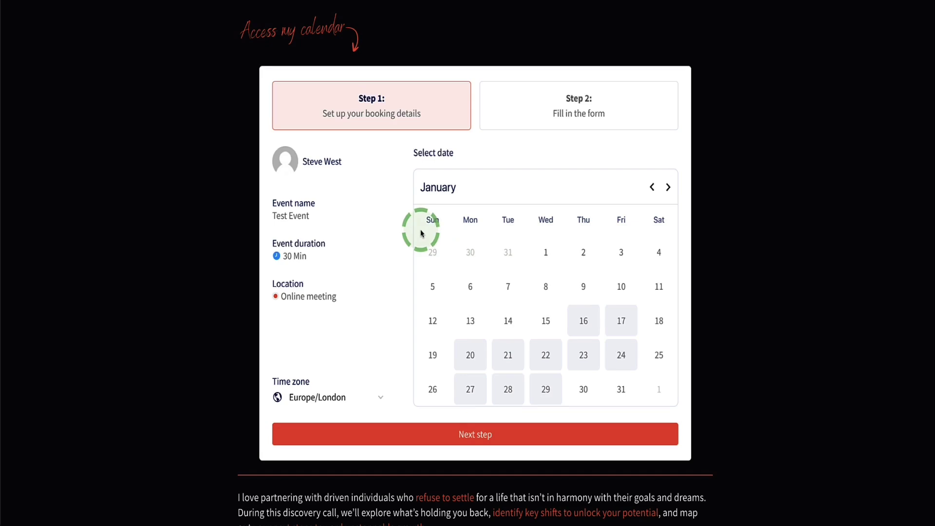
scroll(422, 233, "down", 4)
scroll(465, 234, "up", 5)
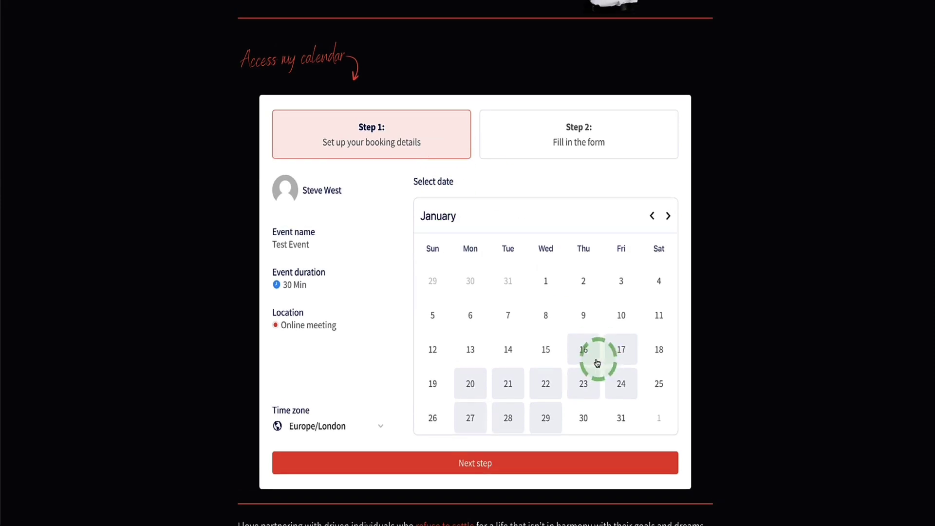
- Choose the 17:30 slot on Thursday, January 16 and go to the booking form step
left_click(584, 349)
left_click(629, 290)
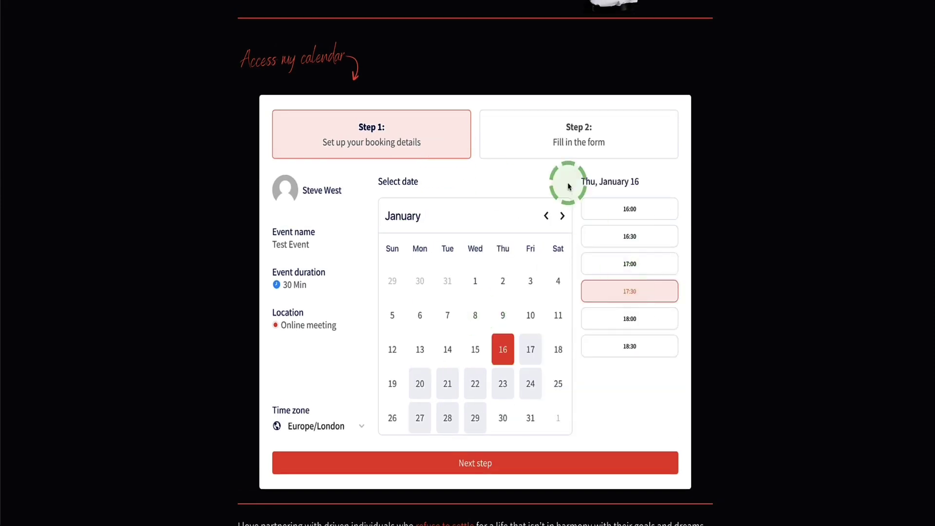
left_click(567, 145)
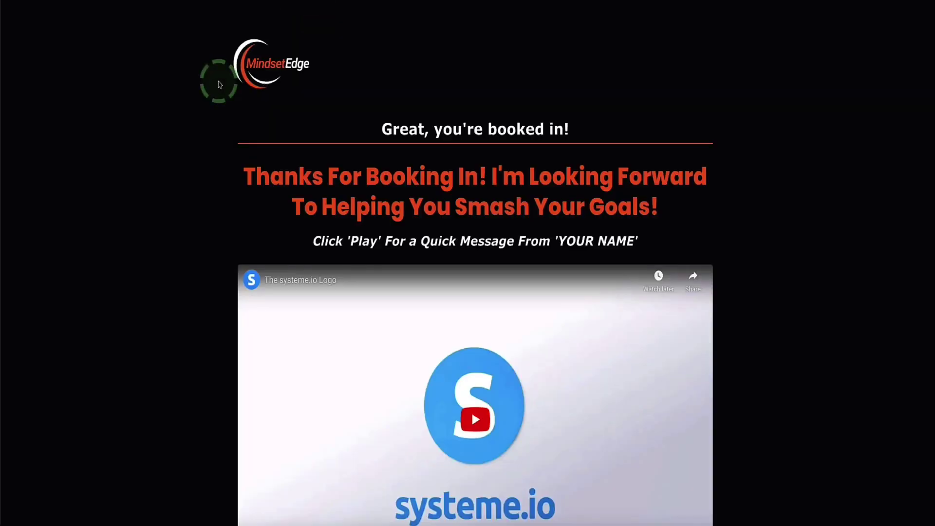
- Review the booking confirmation page with its thank-you headline and video message
scroll(217, 99, "down", 3)
scroll(217, 101, "up", 2)
scroll(218, 103, "up", 1)
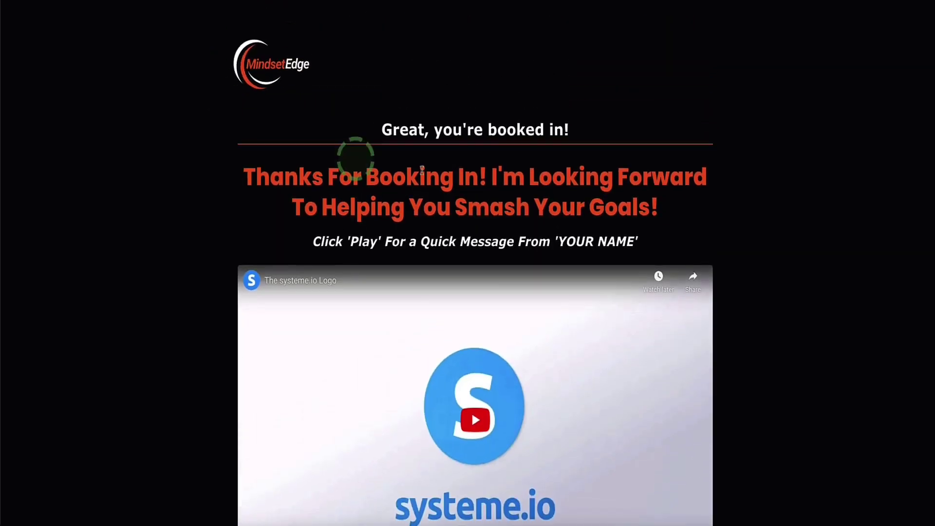
scroll(288, 251, "down", 2)
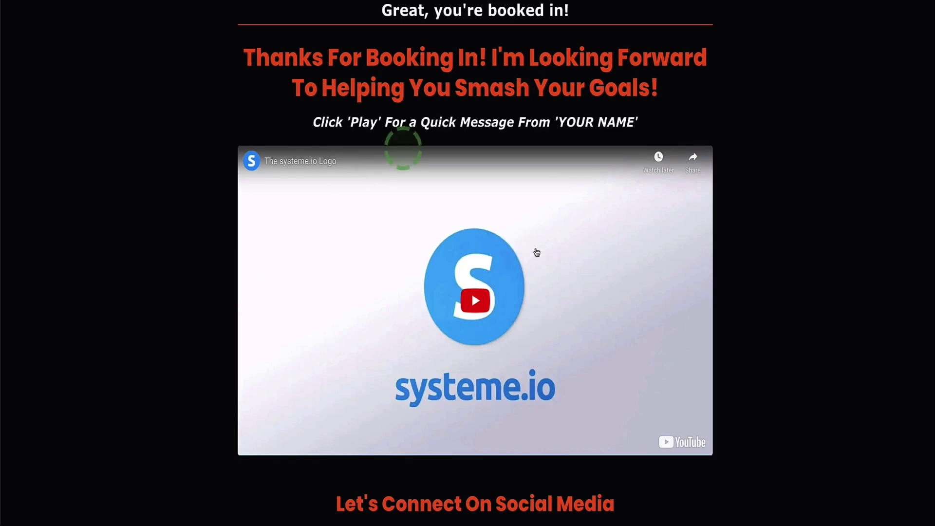
- Examine the confirmation page's social media links and testimonials, and the checkout page's payment form and cart summary
scroll(146, 226, "down", 5)
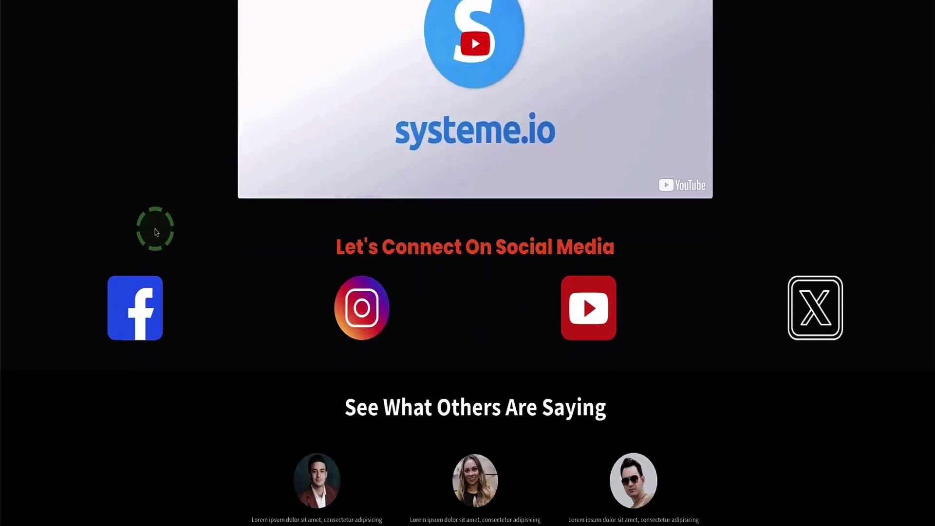
scroll(136, 225, "down", 2)
scroll(157, 215, "up", 8)
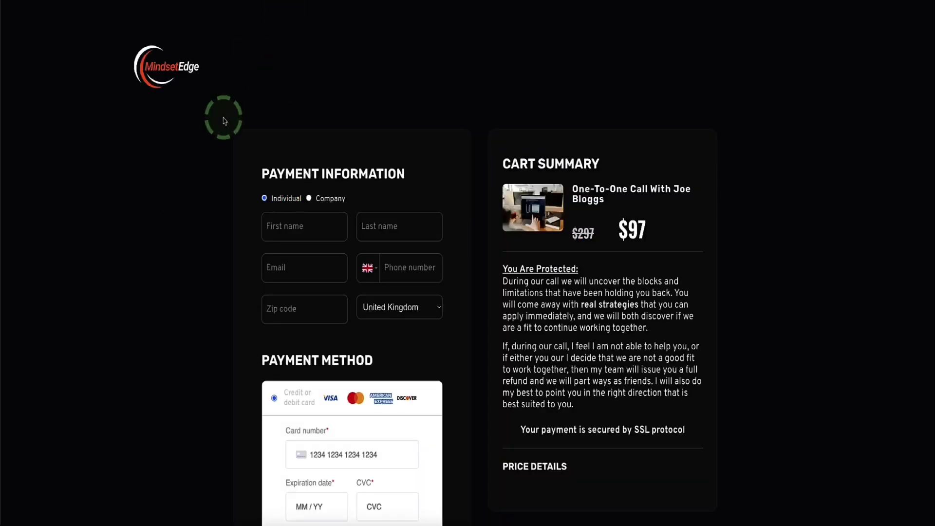
scroll(198, 130, "down", 7)
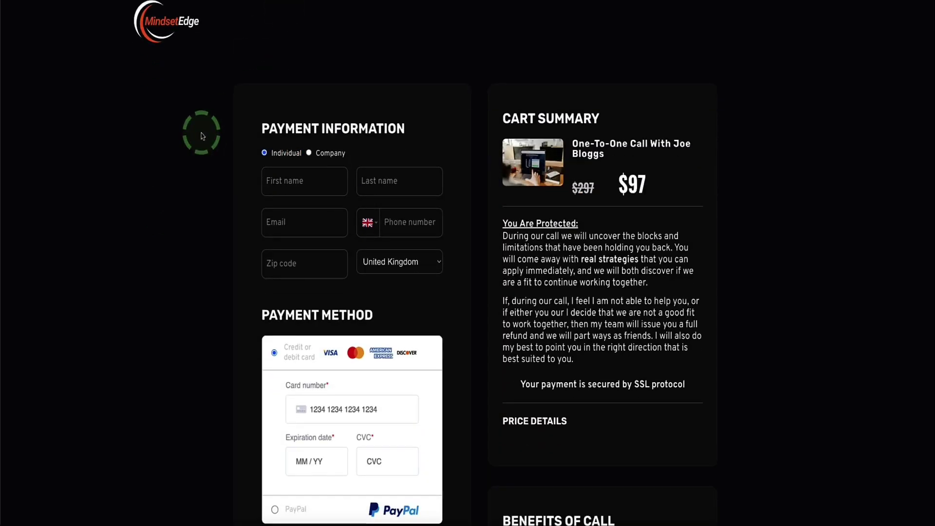
scroll(199, 134, "up", 8)
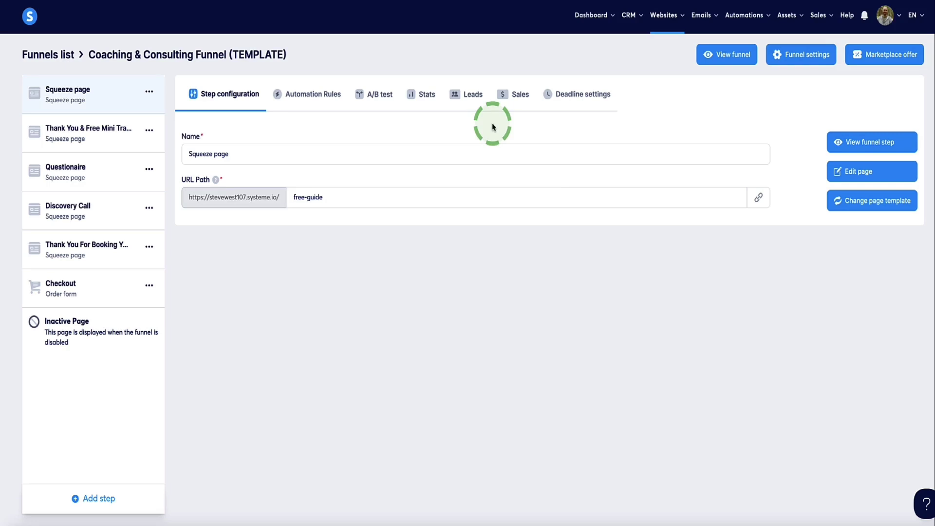
- Open the Coaching & Consulting Funnel (TEMPLATE) from the sales funnels list
mouse_move(664, 15)
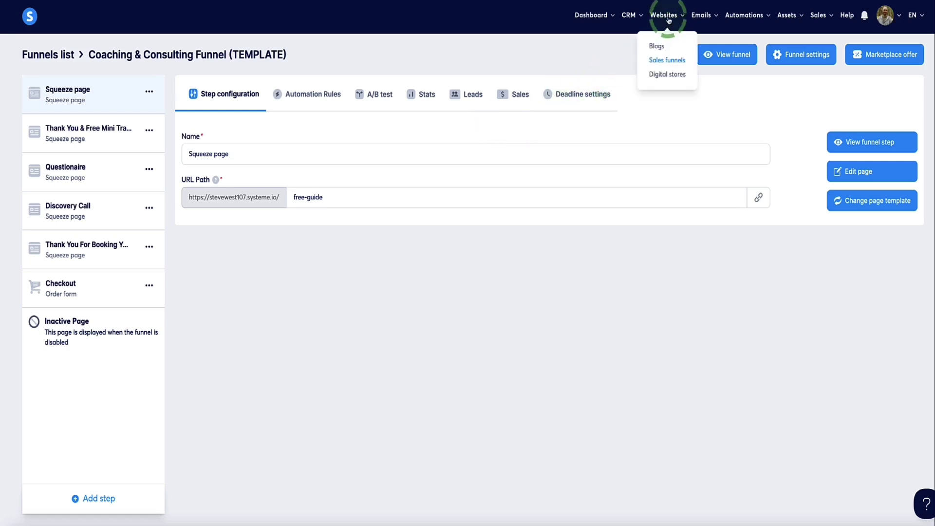
left_click(648, 63)
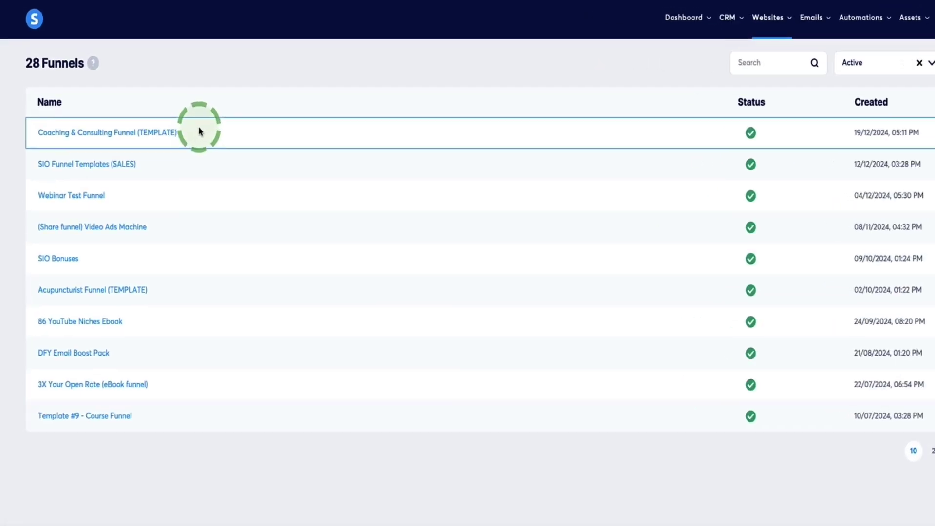
left_click_drag(199, 131, 29, 134)
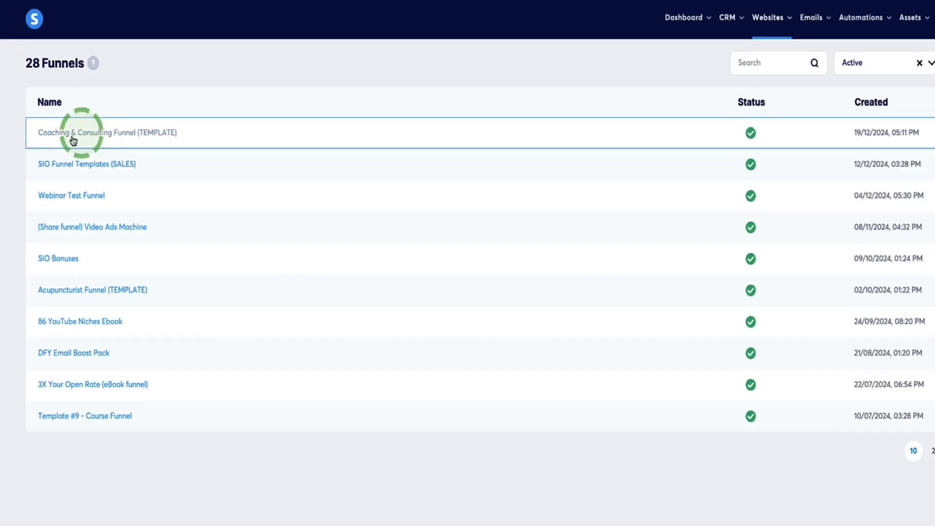
left_click(72, 135)
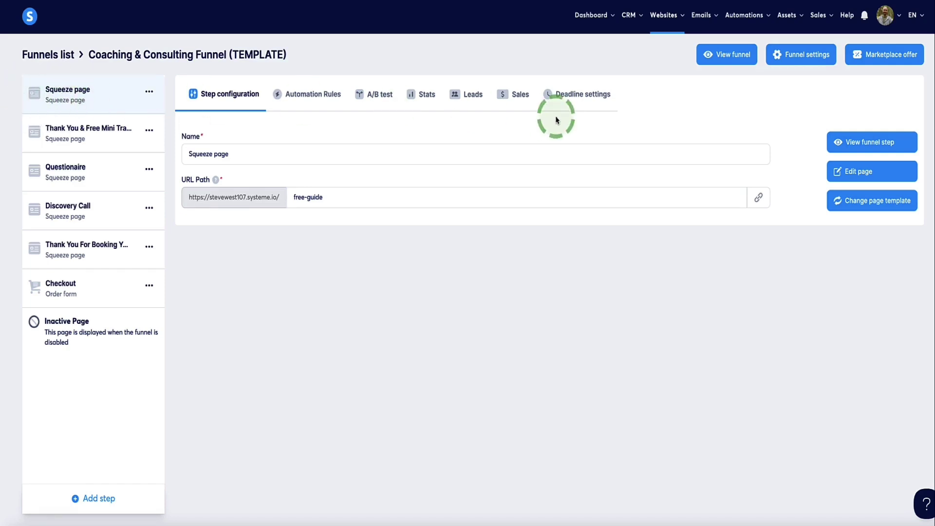
- Open the funnel's Squeeze page in the page editor and look over its layout
left_click(860, 172)
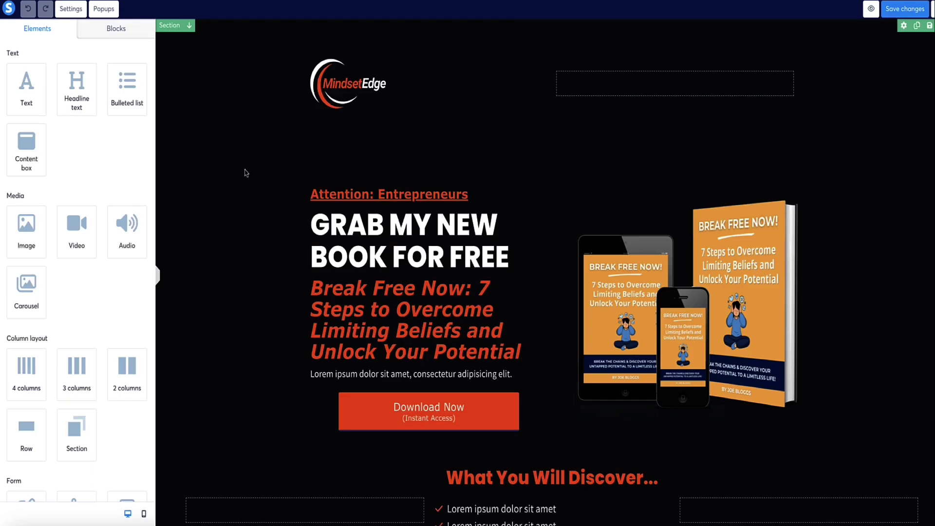
scroll(248, 172, "down", 5)
scroll(249, 172, "up", 8)
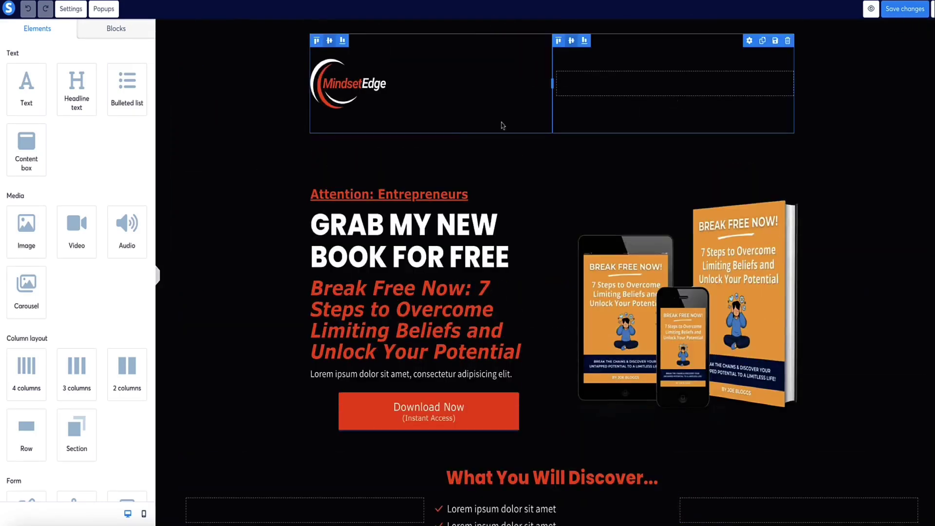
- Open the image settings of the MindsetEdge logo, view its file upload dialog and close it
left_click(336, 90)
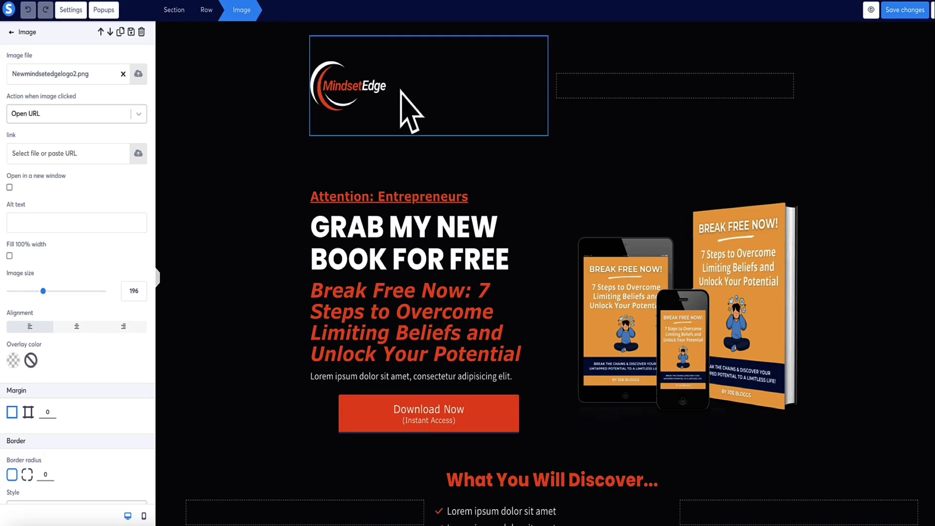
mouse_move(138, 79)
left_mouse_down()
mouse_move(34, 53)
mouse_move(7, 60)
mouse_move(140, 75)
left_mouse_up()
left_click(139, 76)
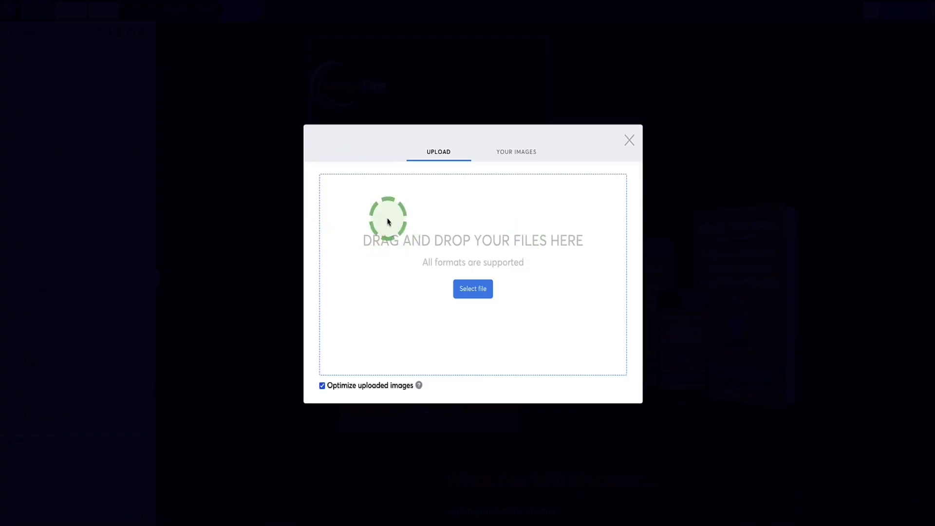
left_click(630, 140)
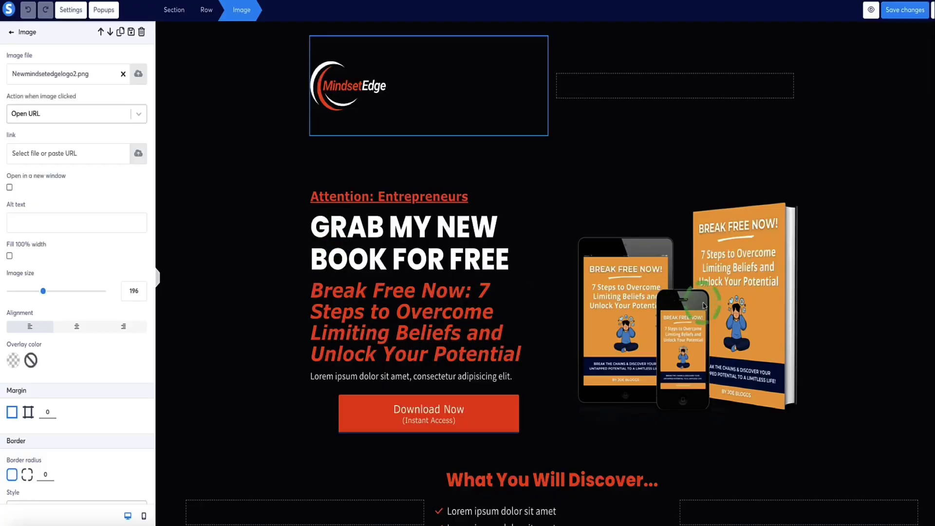
key("Escape")
- View the upload dialog for replacing the ebook mockup image, close it and deselect the image
left_click(746, 317)
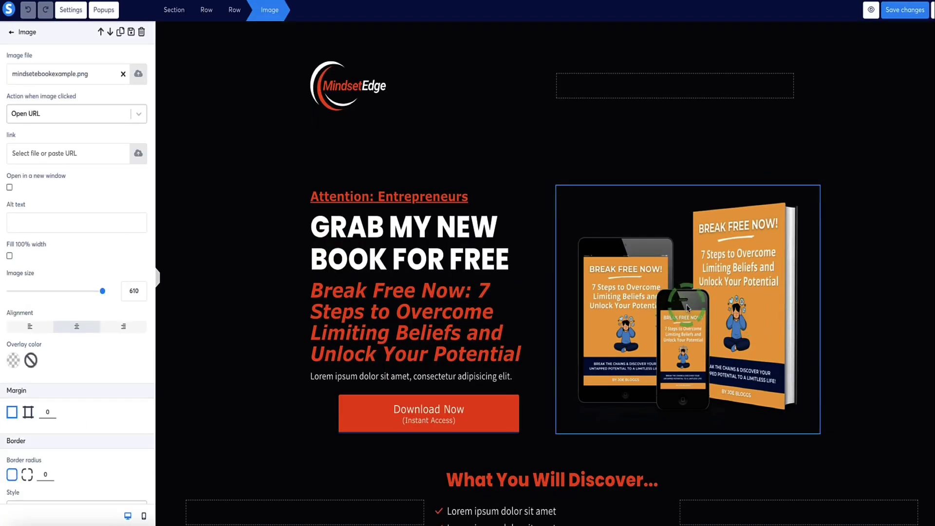
left_click(138, 74)
left_click(628, 140)
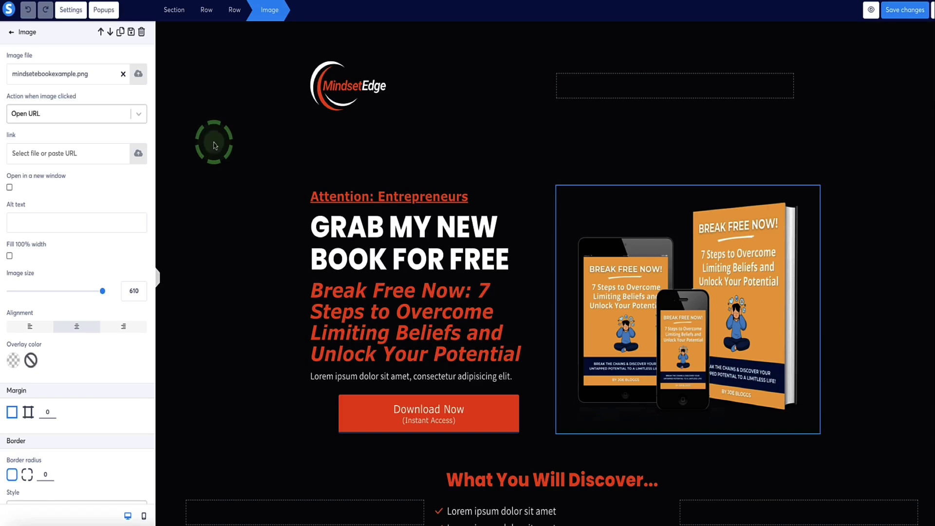
left_click(206, 143)
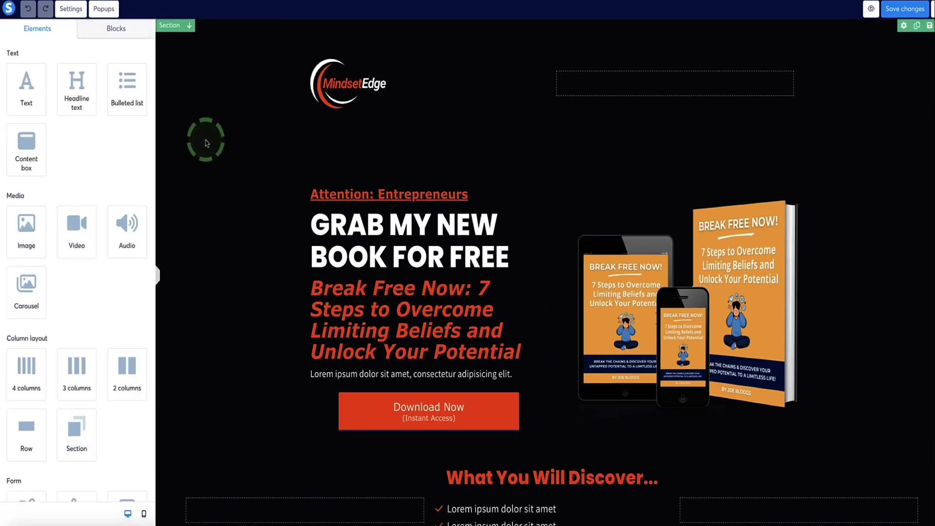
- Try turquoise and purple background colors on the squeeze page's top section and undo the color changes
left_click(174, 33)
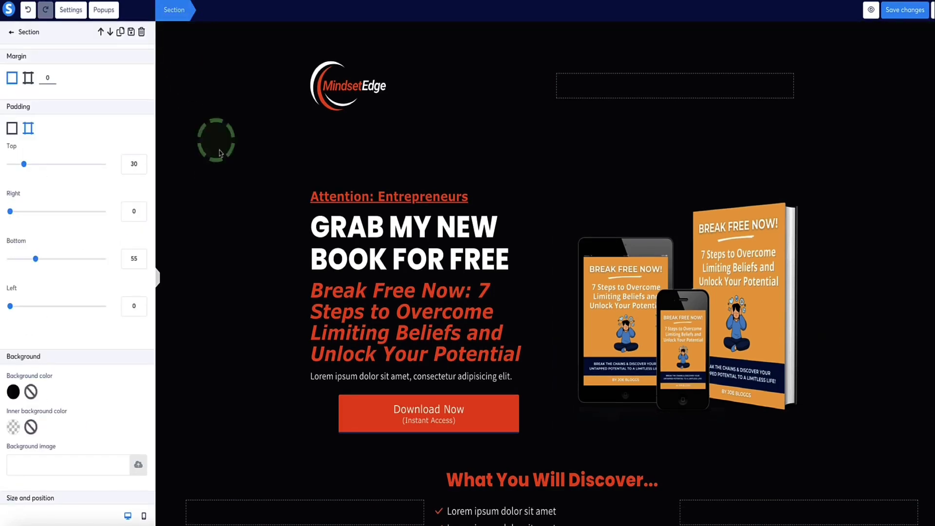
left_click(13, 393)
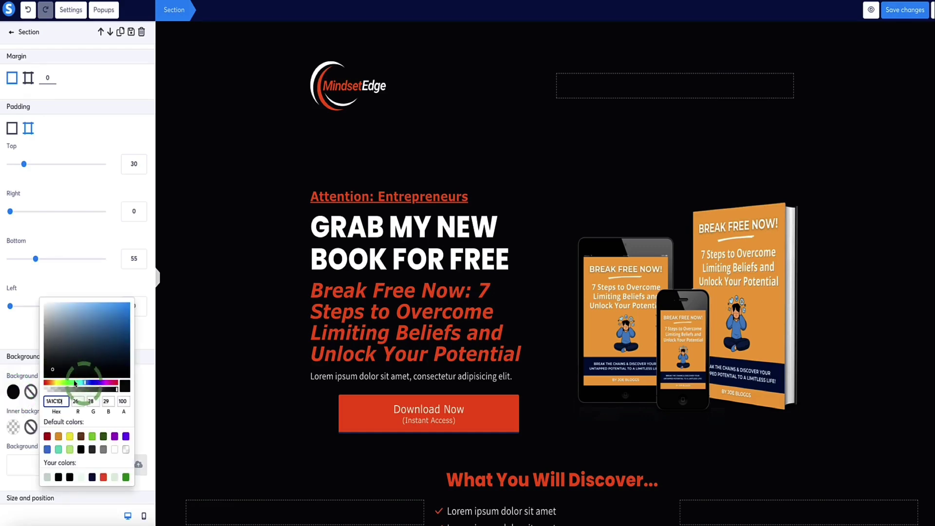
left_click_drag(88, 385, 110, 384)
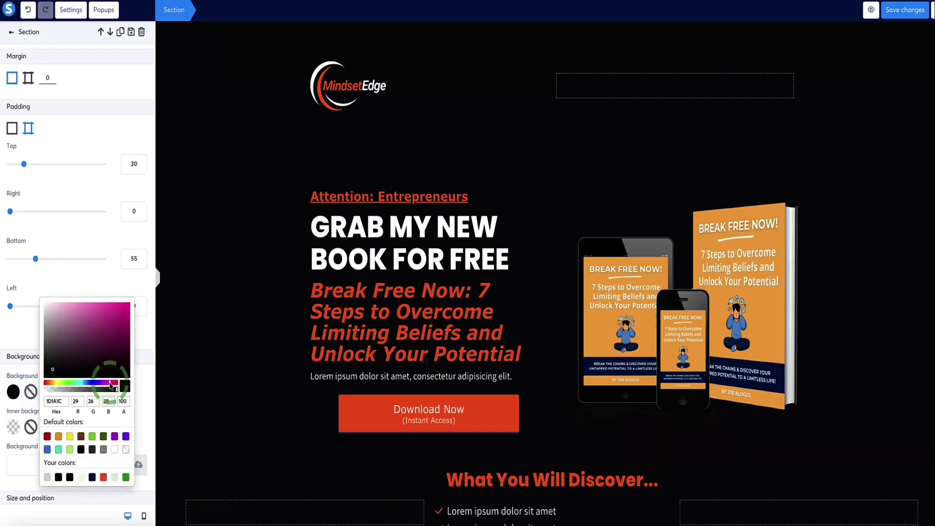
left_click(61, 452)
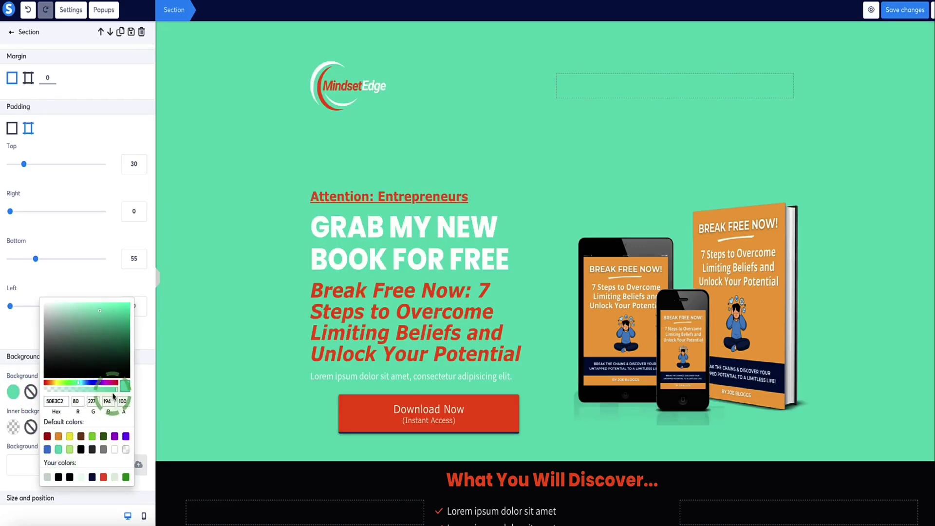
left_click(100, 478)
left_click(114, 436)
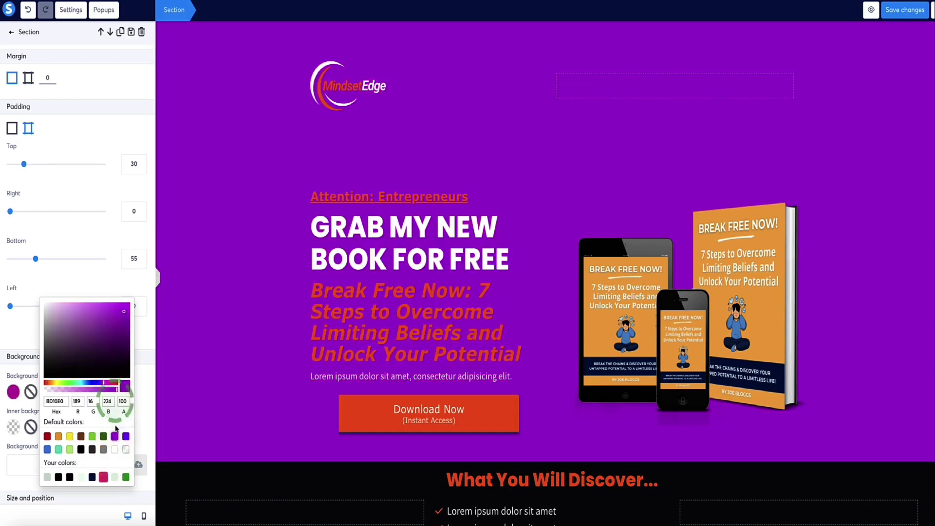
left_click(27, 14)
left_click(294, 106)
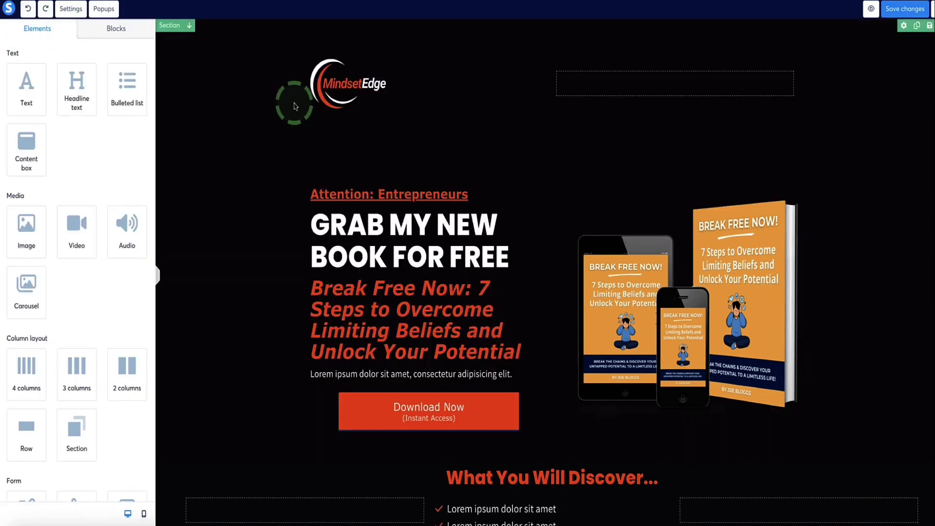
- Look over the editable headline, subheadline and Download Now button in the squeeze page's top section
scroll(418, 370, "down", 2)
left_click(418, 357)
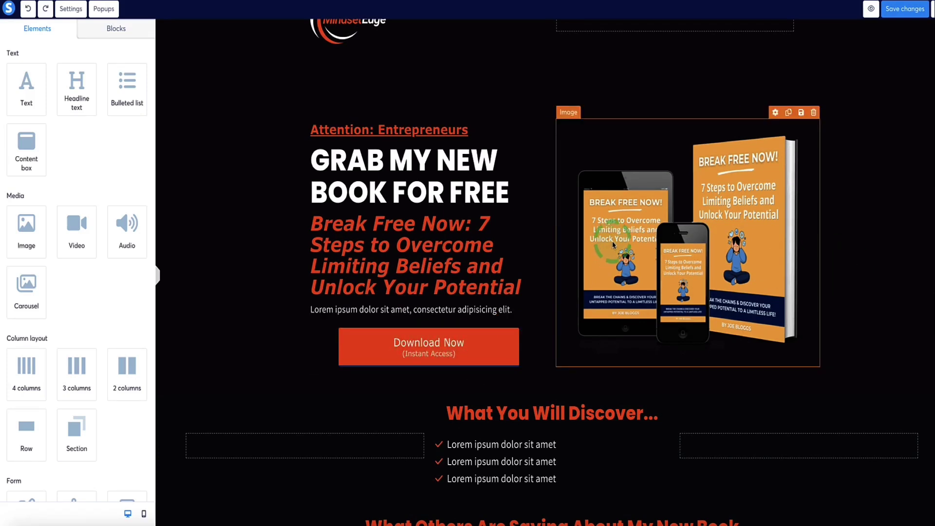
left_click(528, 237)
left_click(443, 181)
left_click(471, 257)
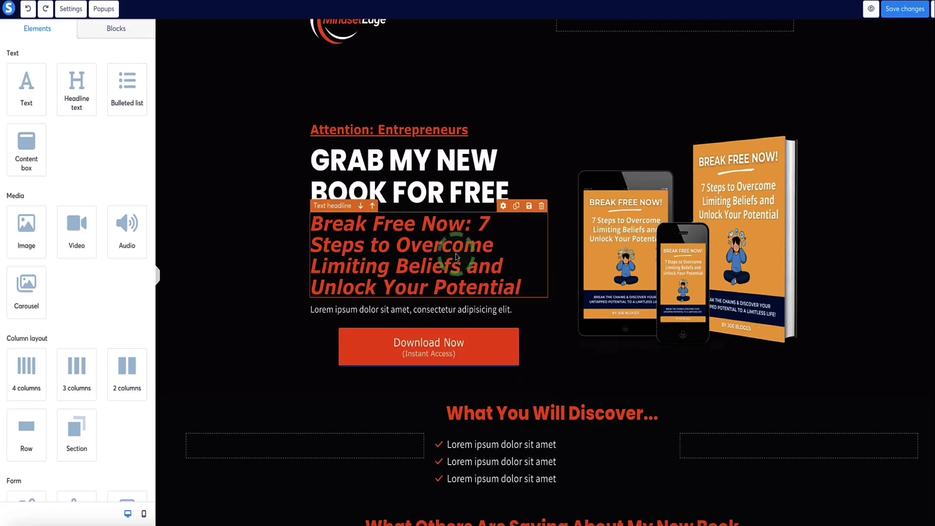
left_click(434, 346)
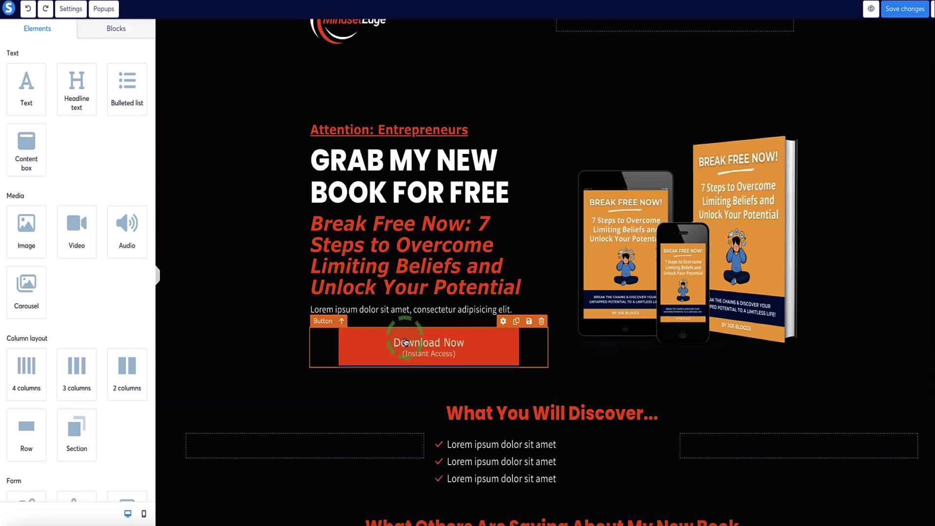
left_click(248, 133)
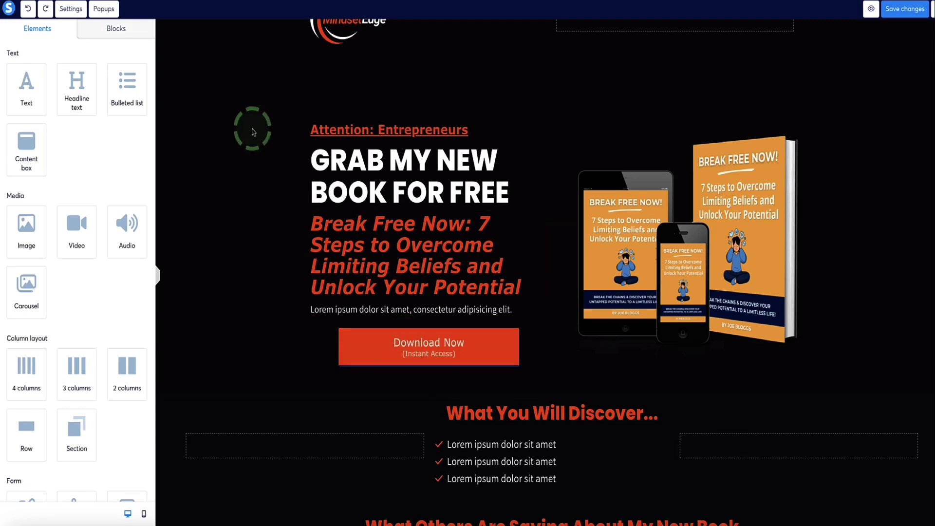
- Show Popup №1, the opt-in form behind the download button, on the page canvas
left_click(99, 15)
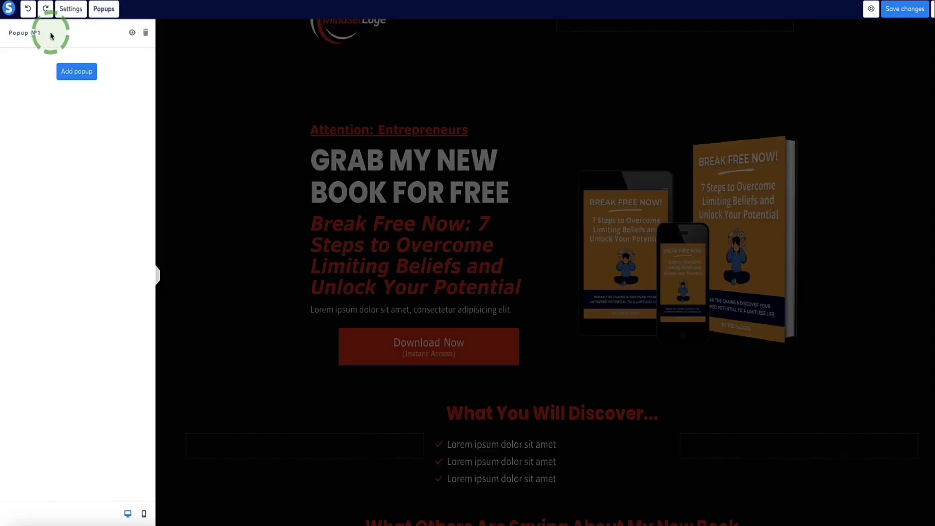
left_click(100, 35)
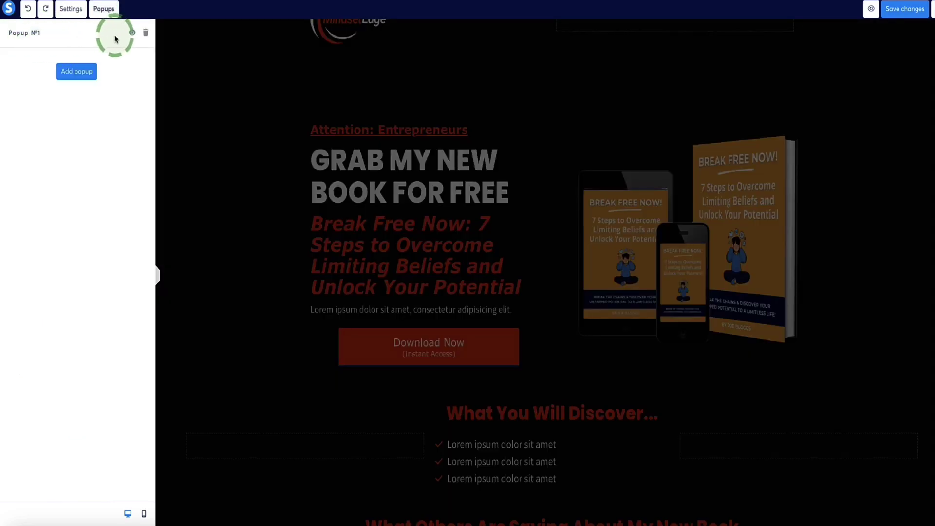
left_click(28, 32)
left_click(132, 34)
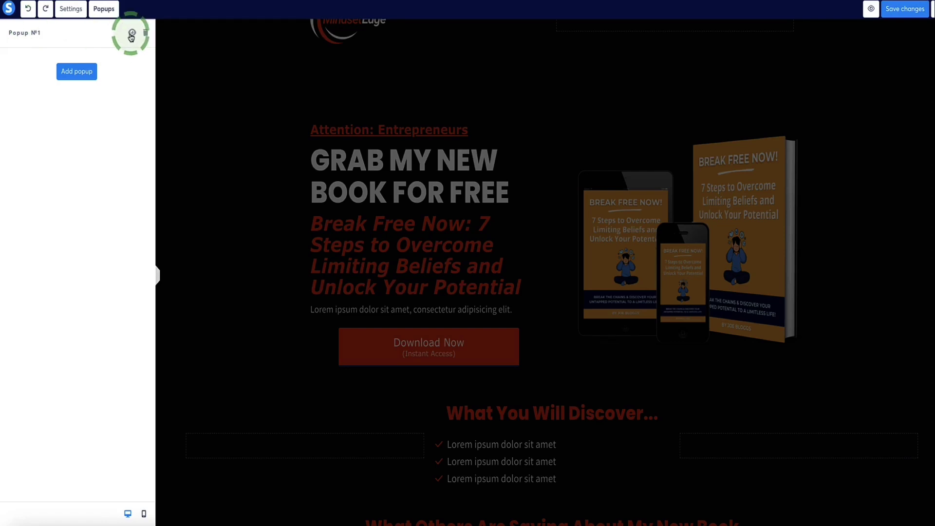
left_click(482, 187)
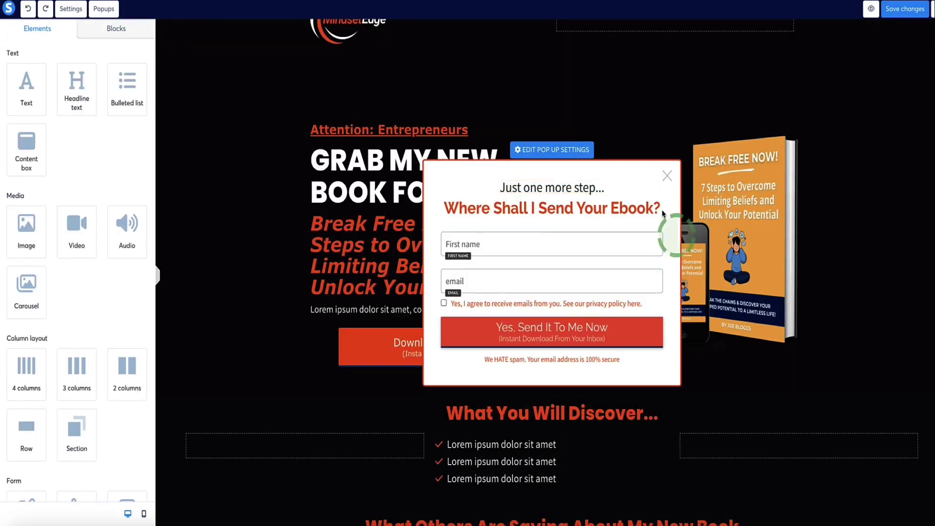
- Examine the ebook popup's first name and email fields, and browse the available form, social and other page elements
left_click(527, 170)
left_click(510, 306)
left_click(484, 244)
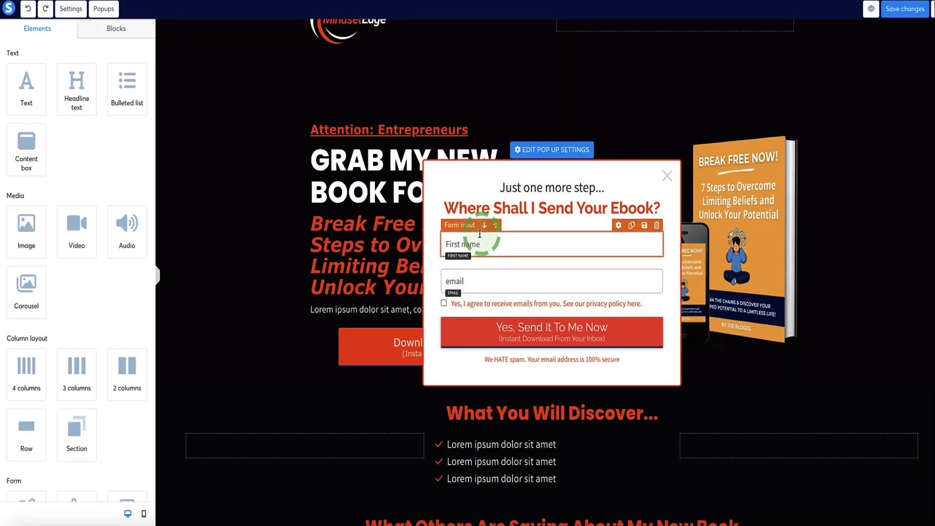
left_click(508, 239)
left_click(507, 283)
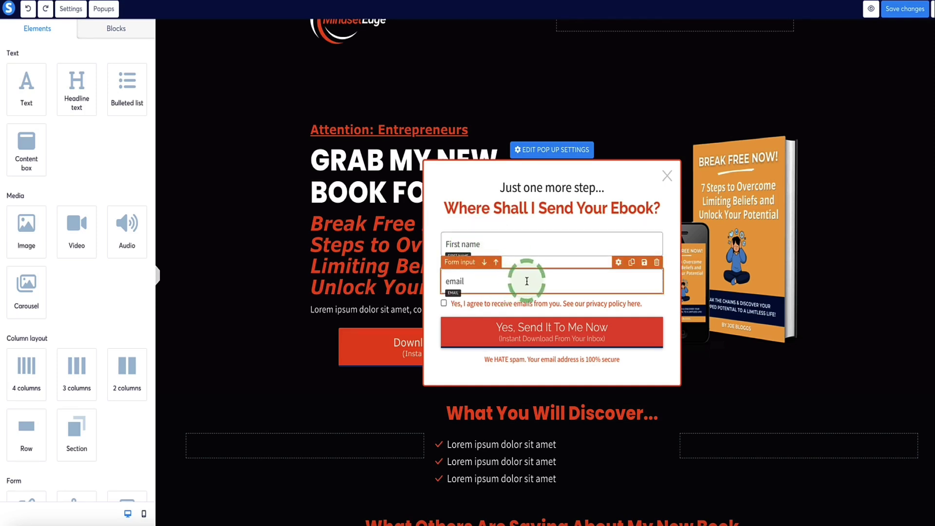
left_click(441, 239)
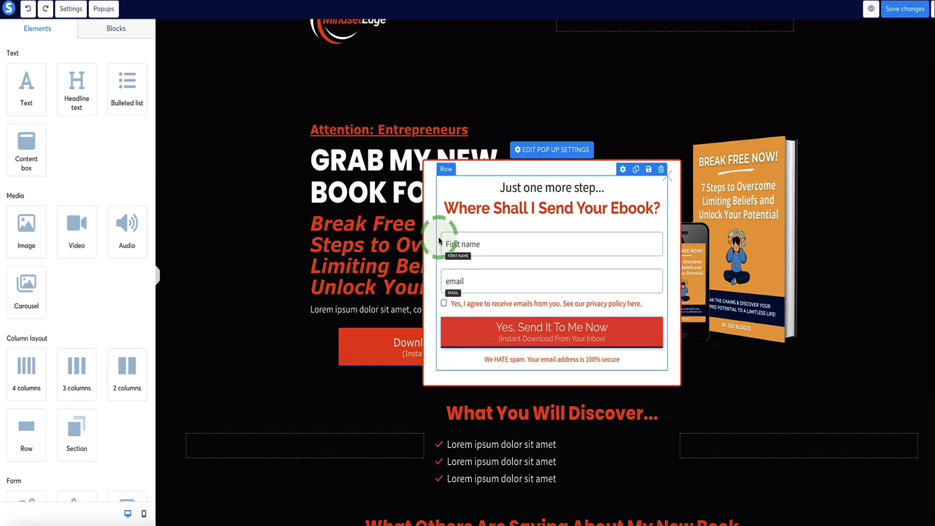
scroll(80, 140, "down", 3)
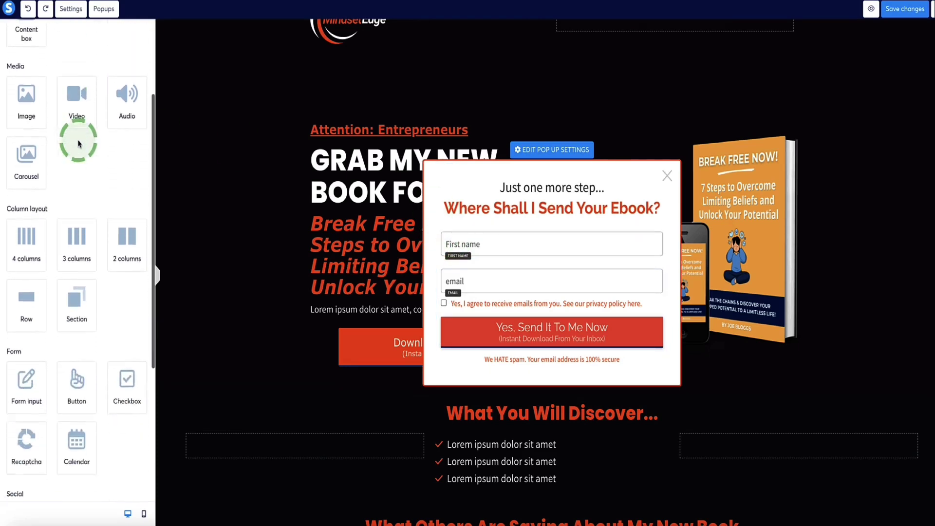
scroll(78, 144, "down", 5)
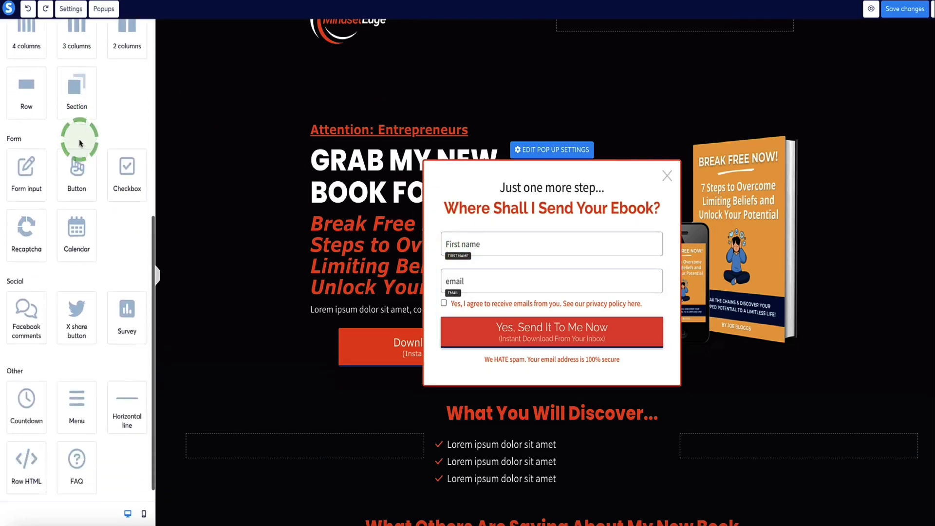
- Add a form input below the popup's email field and examine its available input types
left_click(29, 174)
left_click_drag(25, 173, 521, 282)
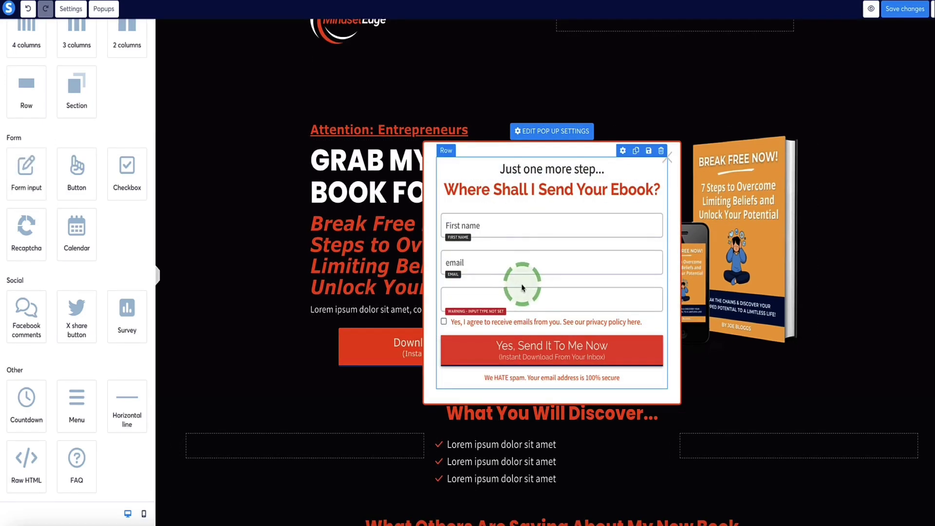
left_click(523, 294)
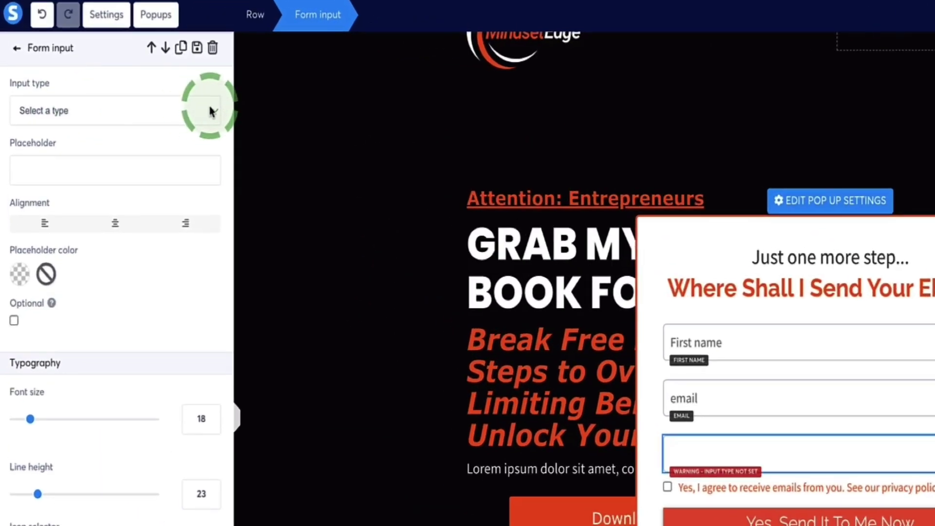
left_click(177, 110)
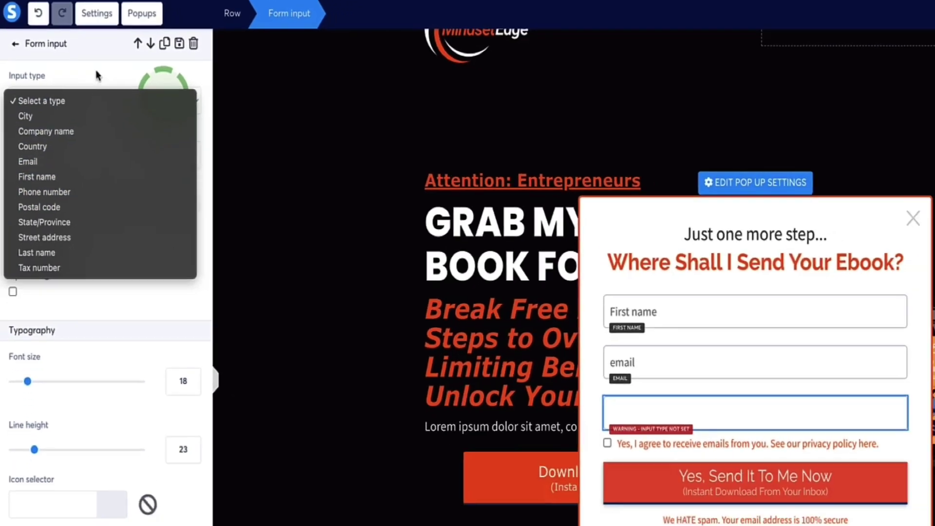
- Delete the extra form input with no type set from the popup
left_click(931, 460)
left_click(666, 290)
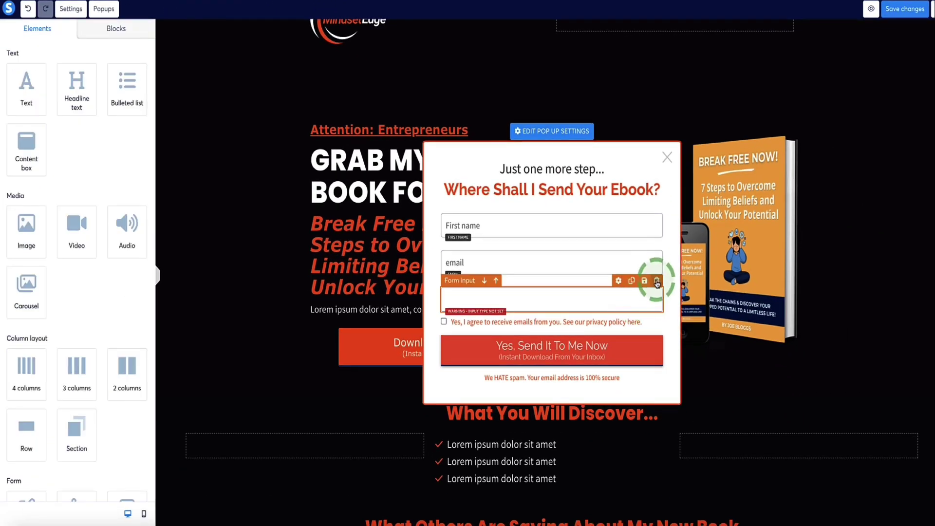
left_click(543, 34)
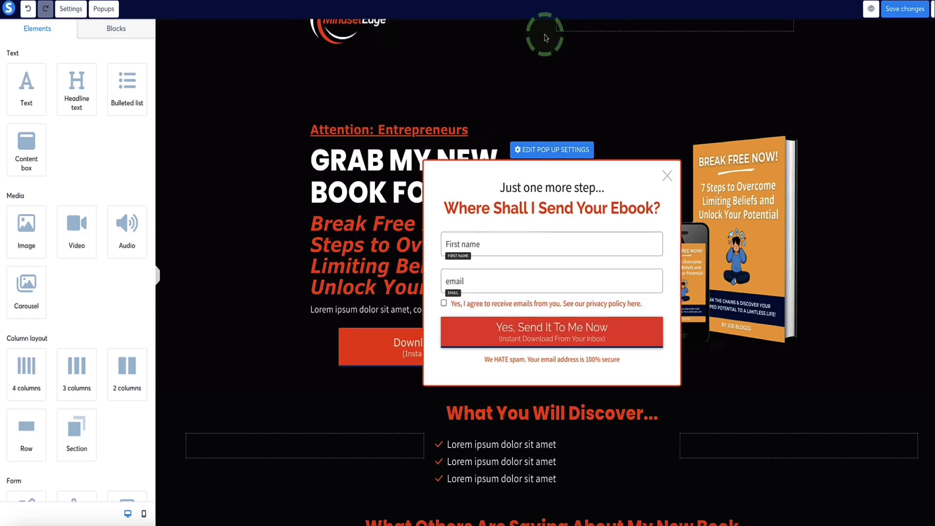
- Look over the popup's remaining first name and email inputs
left_click(524, 242)
left_click(503, 277)
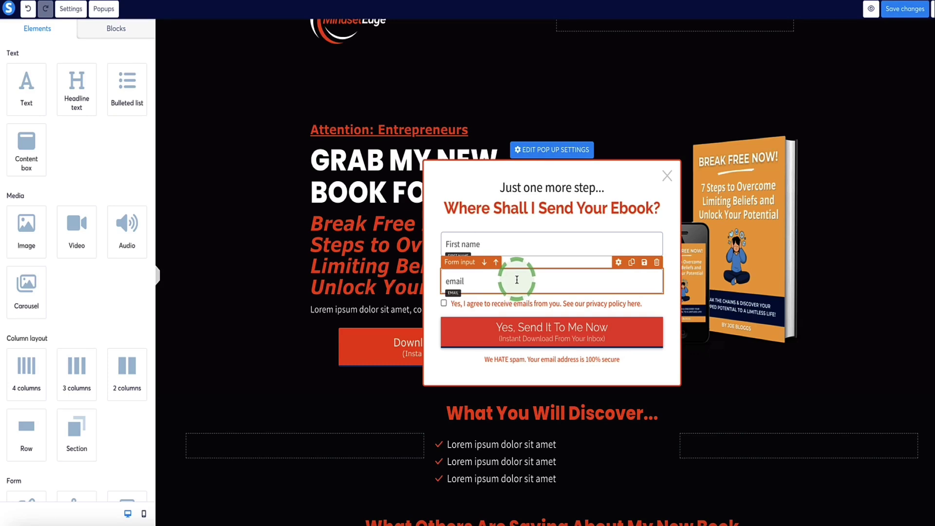
left_click(535, 247)
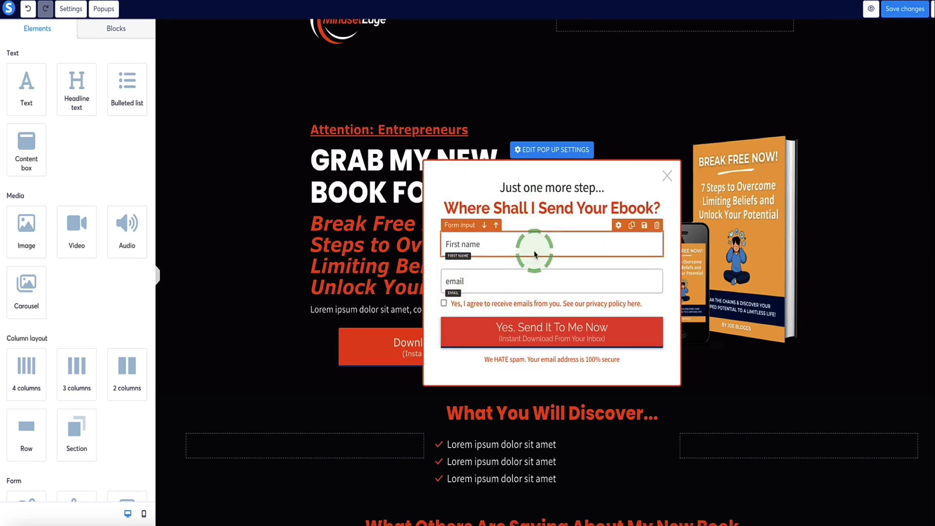
left_click(574, 251)
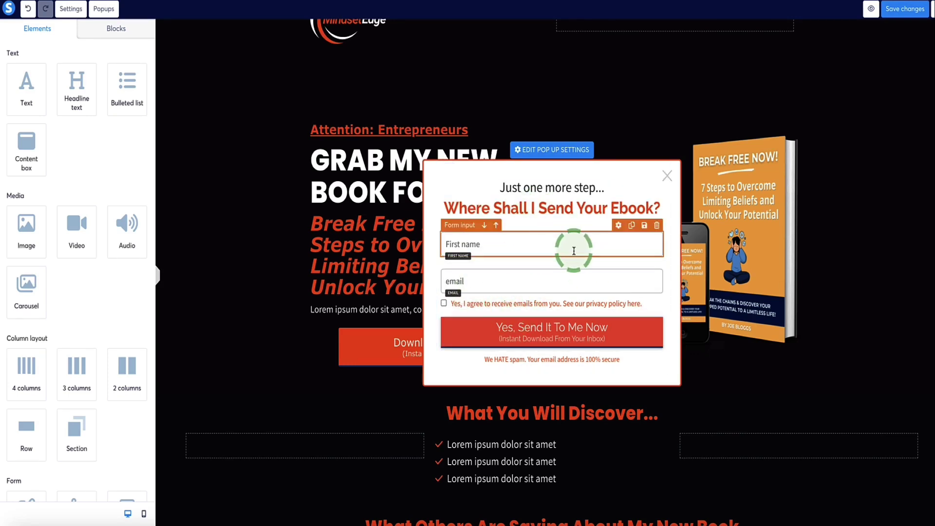
- Examine the click action options of the popup's Yes, Send It To Me Now button, keeping Submit form selected
left_click(518, 334)
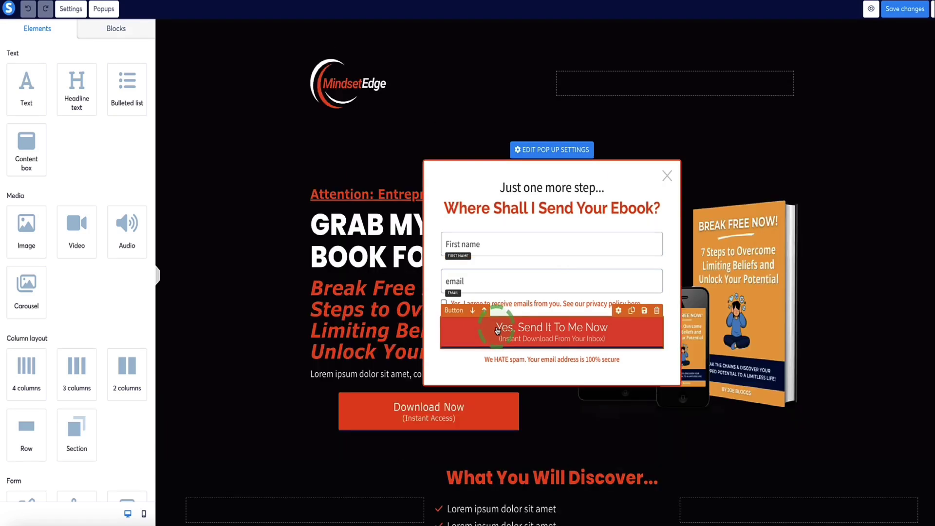
left_click(469, 331)
left_click(587, 332)
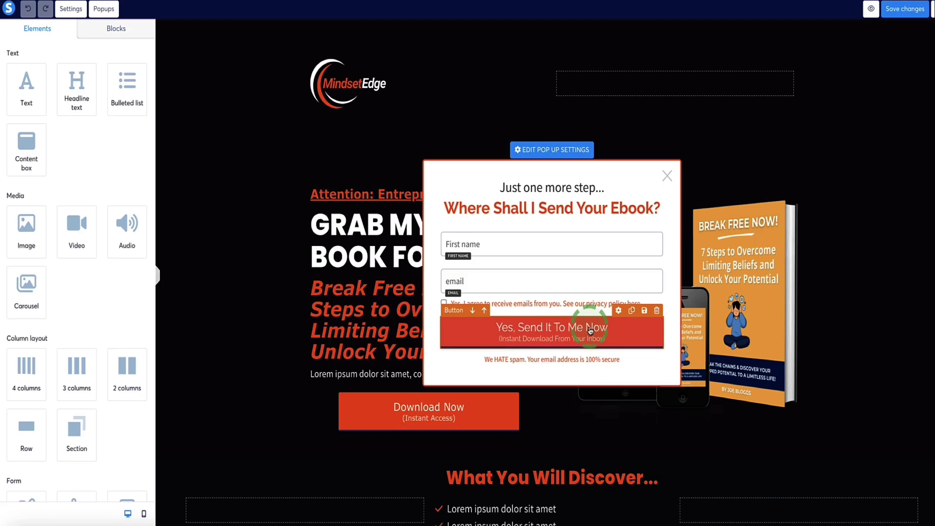
left_click(518, 331)
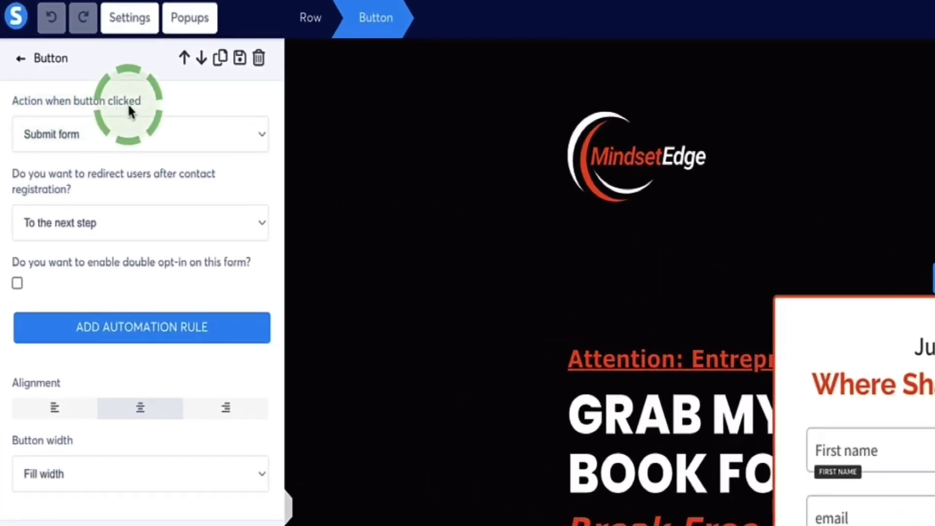
left_click_drag(153, 103, 30, 102)
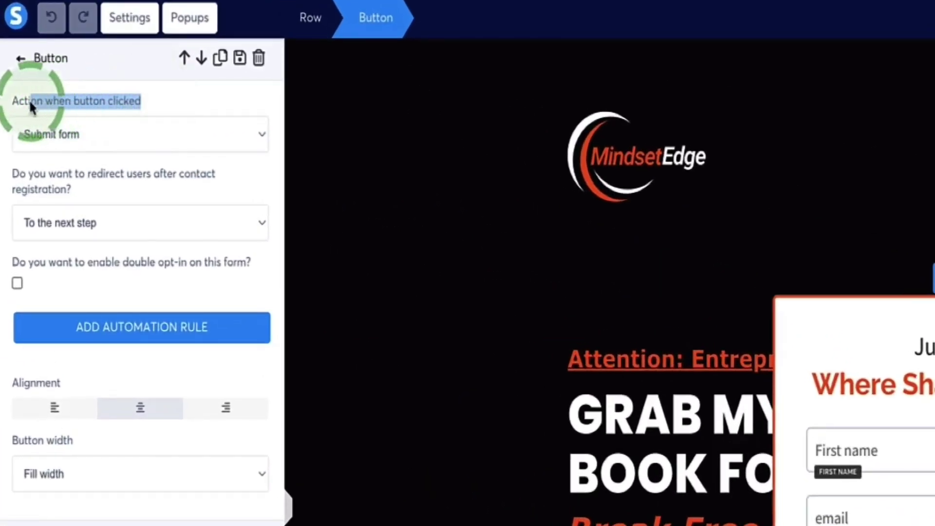
left_click(242, 135)
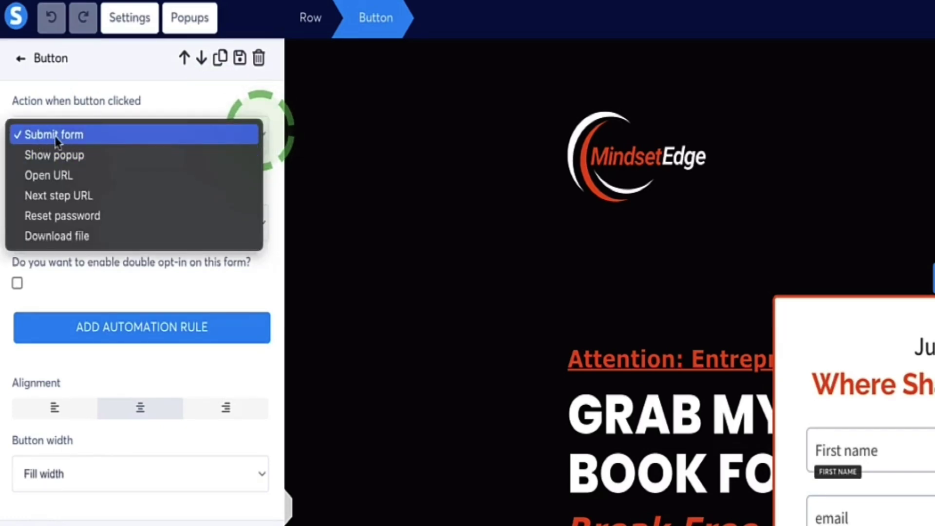
left_click(75, 142)
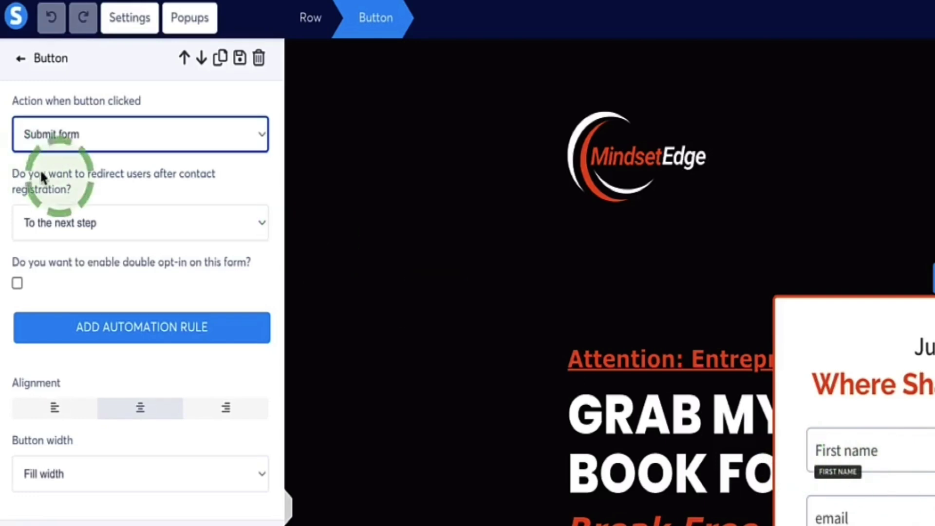
- Examine the submit button's redirect options after contact registration, keeping the redirect to the next step
left_click_drag(78, 185, 10, 177)
left_click(28, 177)
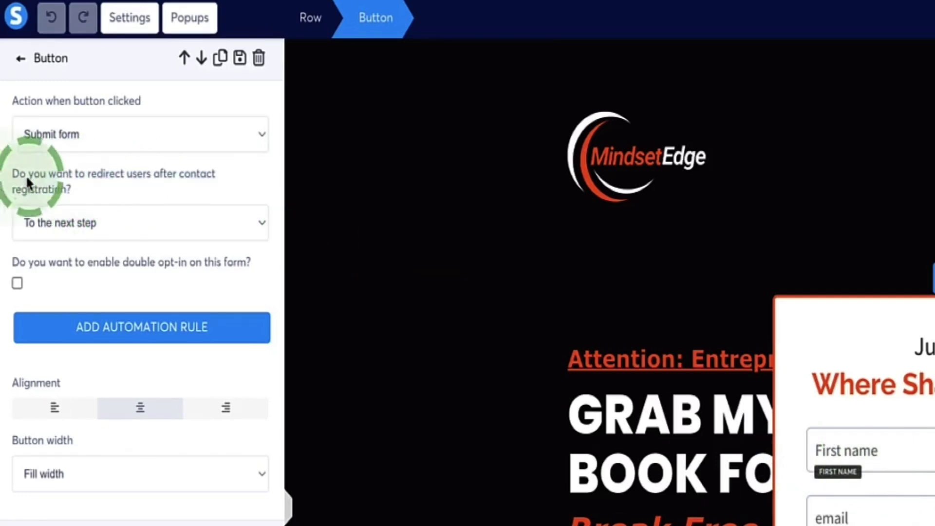
left_click(220, 231)
left_click(257, 224)
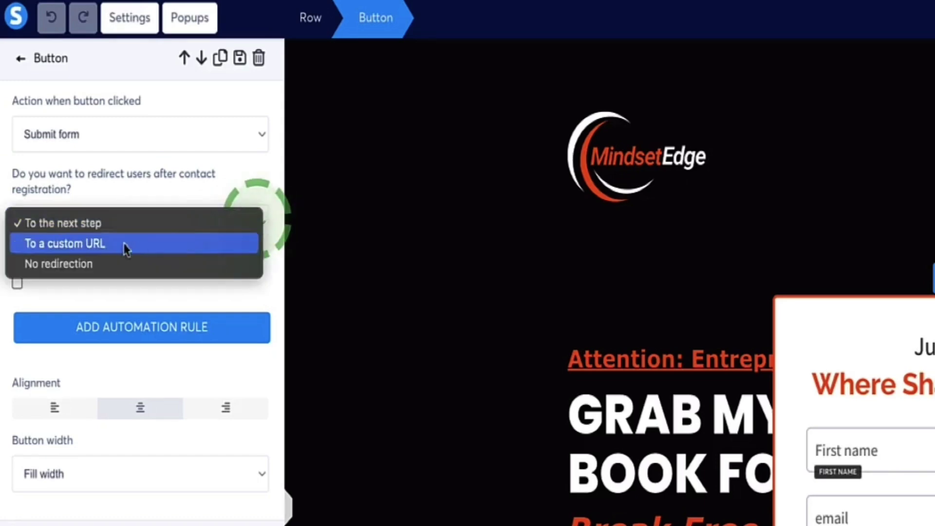
left_click(122, 194)
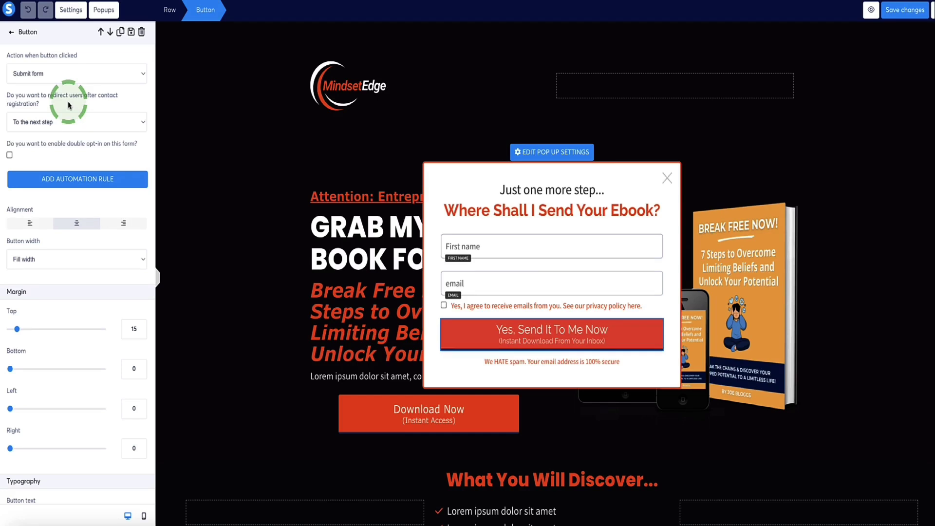
- Leave the squeeze page editor and open the Thank You & Free Mini Training page for editing
left_click(924, 11)
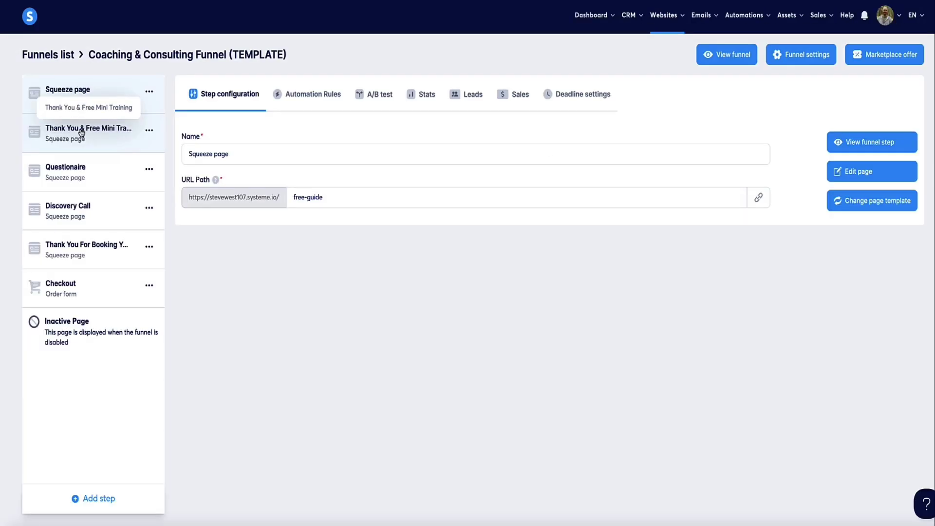
left_click(82, 132)
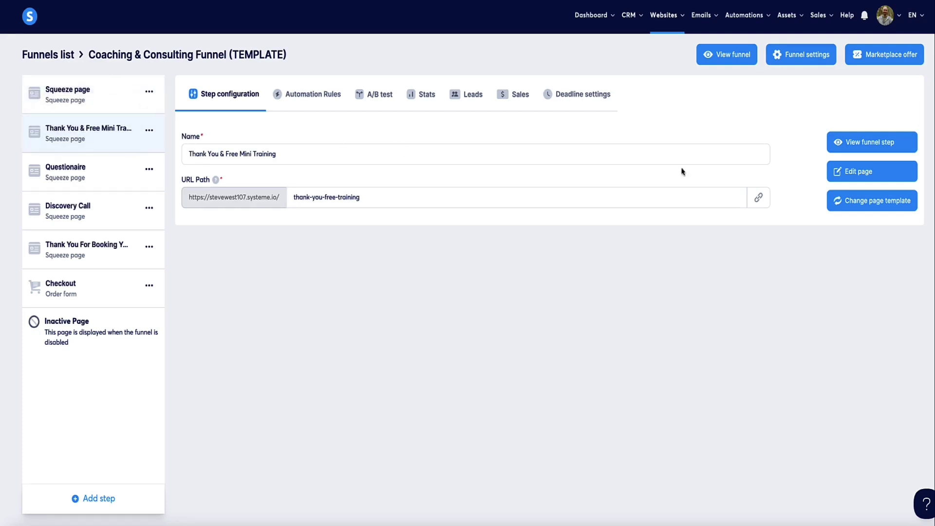
left_click(853, 172)
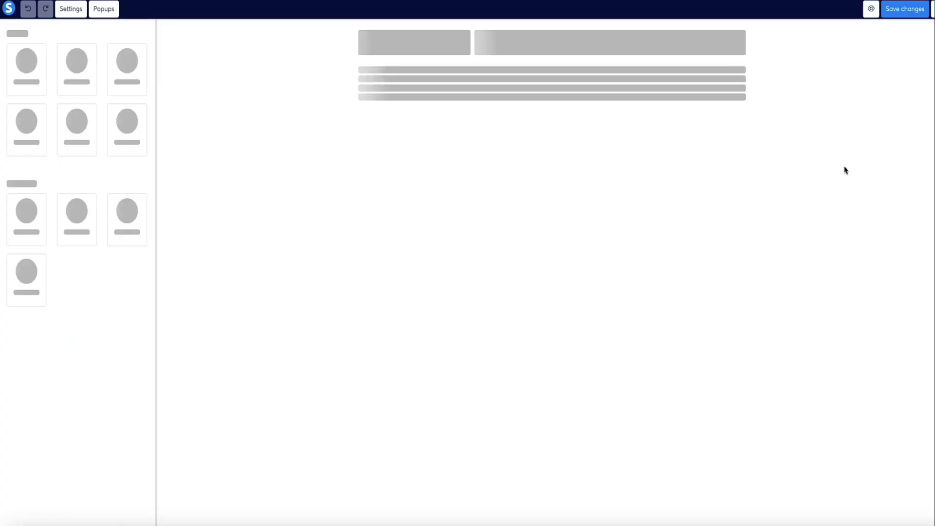
- Look over the thank-you page and open the settings of its systeme.io video, including the URL field
scroll(257, 122, "down", 6)
scroll(258, 125, "down", 10)
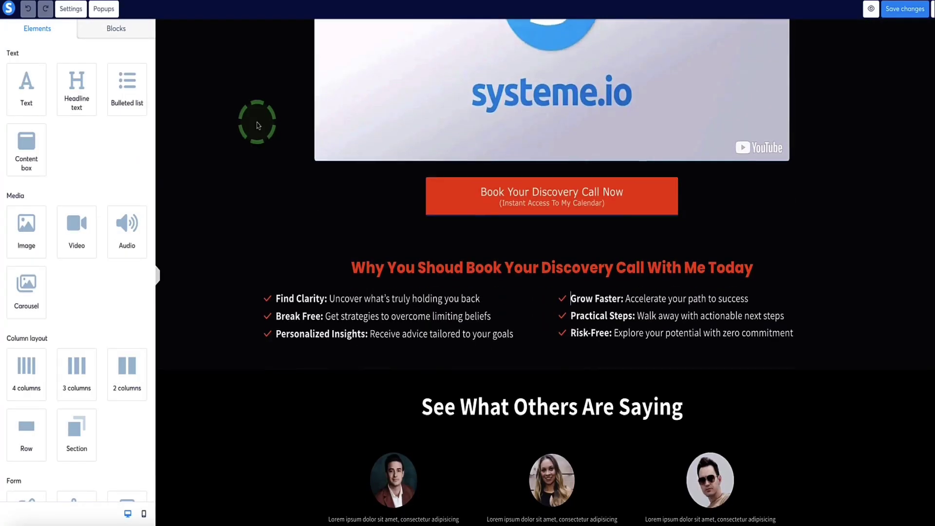
scroll(255, 122, "up", 20)
scroll(254, 129, "down", 3)
scroll(407, 157, "up", 1)
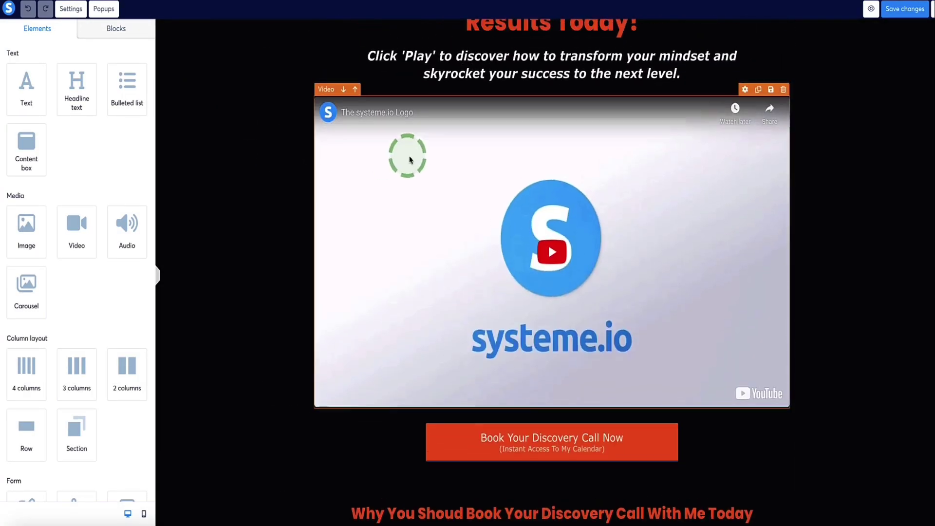
left_click(400, 180)
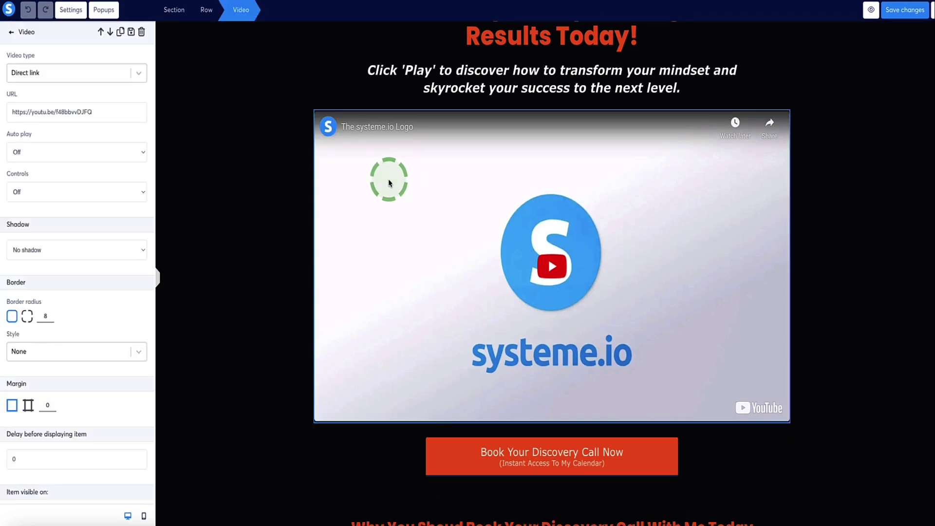
left_click(124, 116)
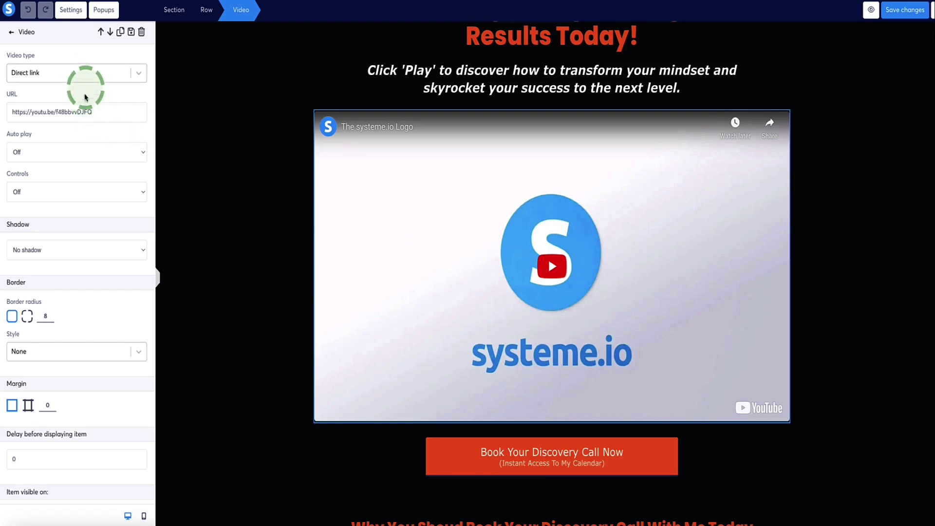
- Examine the video's URL and its type options Direct link, Custom embed and Upload file, keeping Direct link selected
left_click_drag(10, 73, 120, 72)
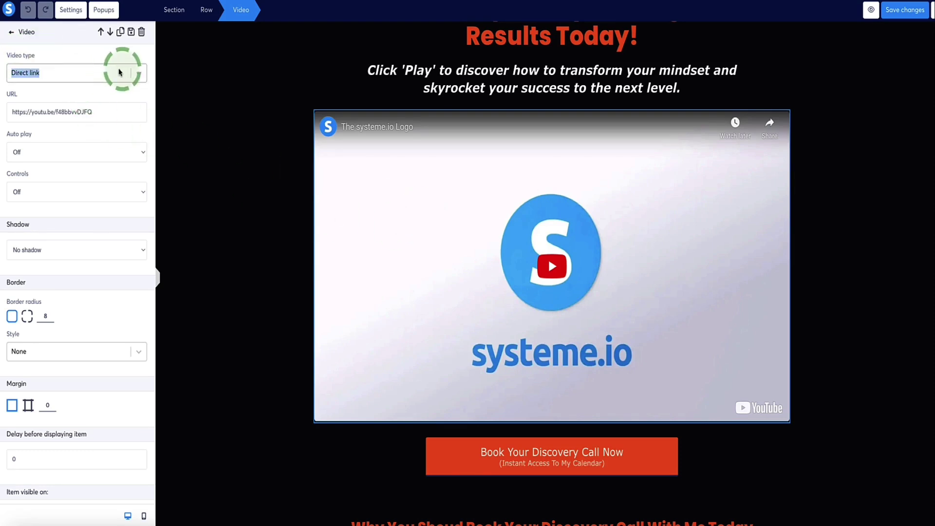
left_click(119, 72)
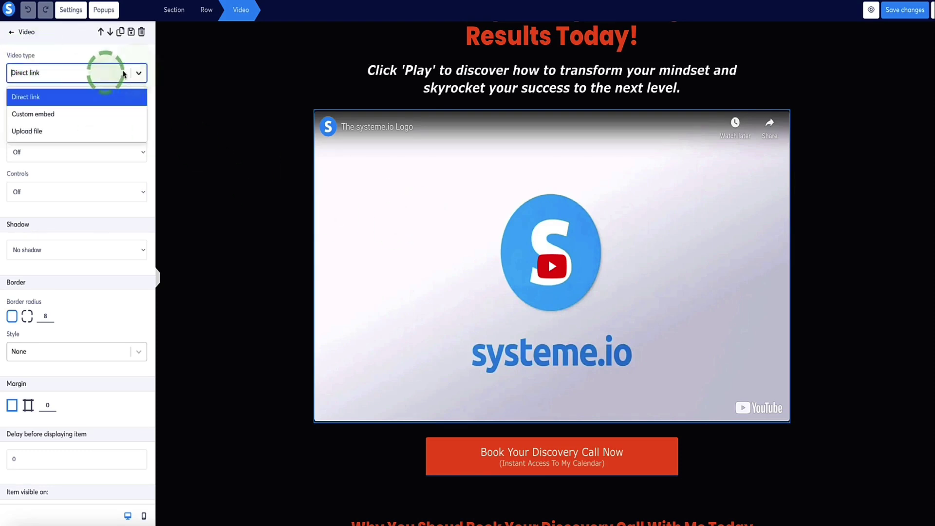
left_click(25, 102)
left_click_drag(94, 113, 17, 115)
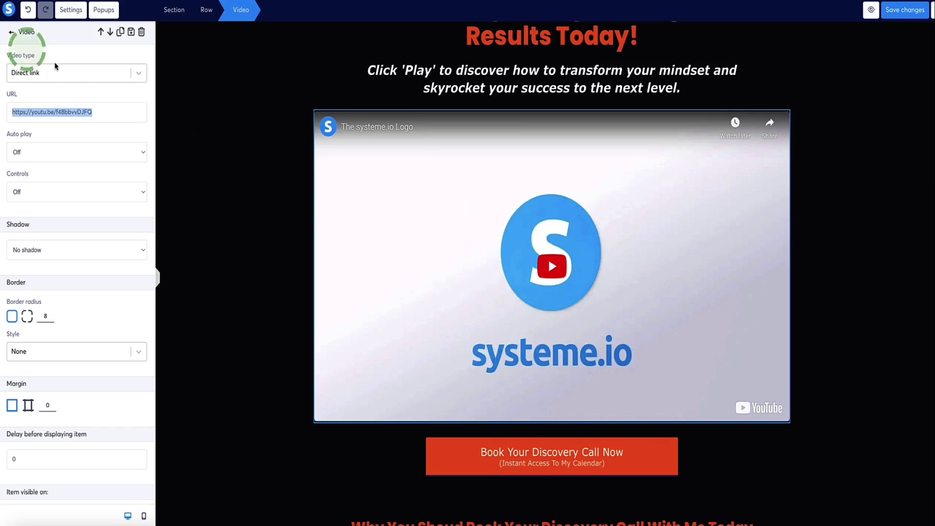
triple_click(28, 55)
left_click(139, 74)
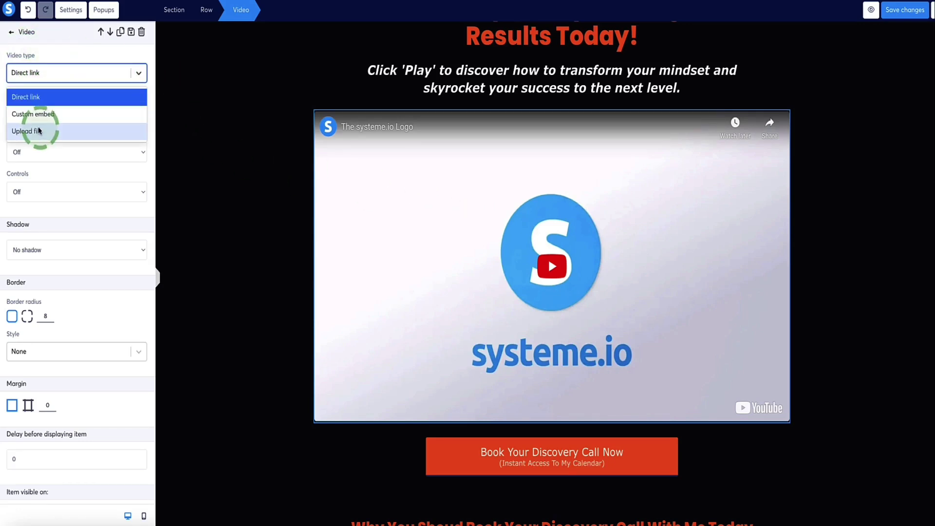
left_click(73, 46)
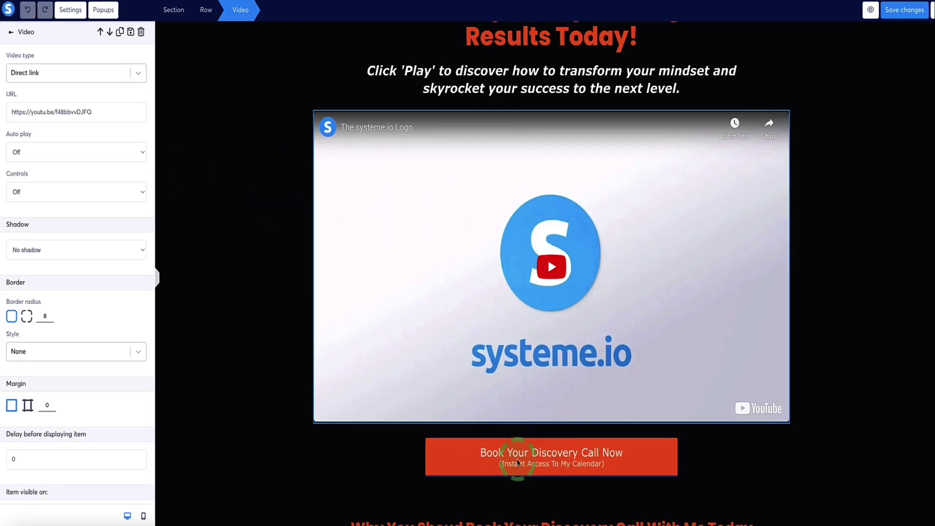
- Examine the click action options of the Book Your Discovery Call Now button, keeping Next step URL selected
left_click(539, 455)
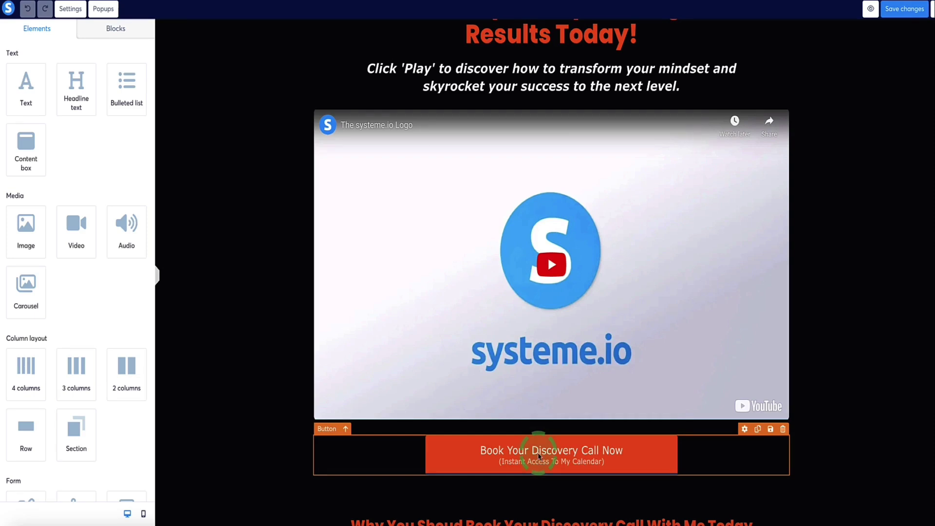
left_click(539, 455)
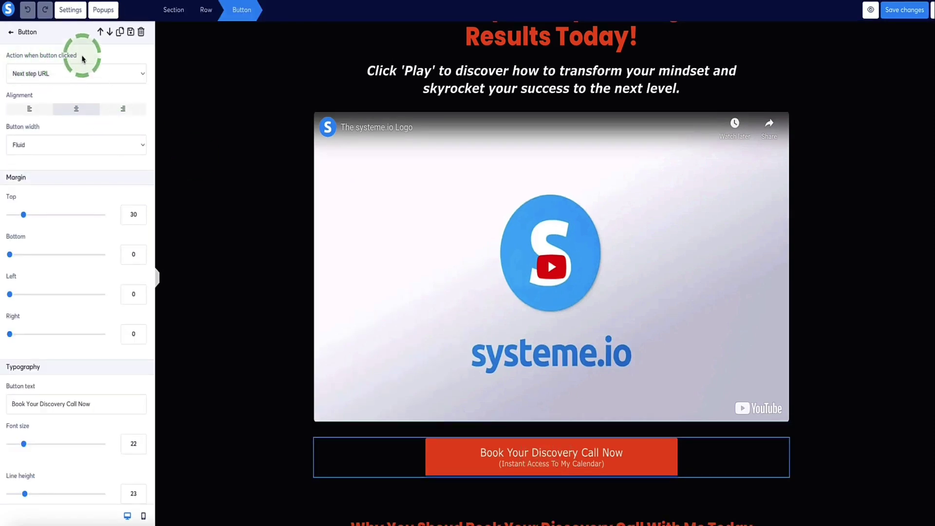
left_click_drag(83, 59, 23, 59)
left_click(137, 73)
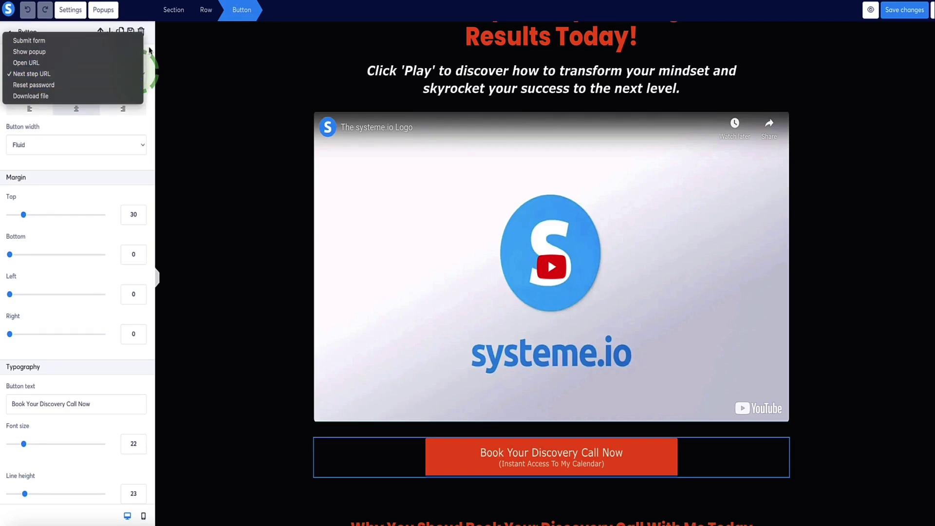
left_click(872, 105)
left_click(862, 133)
left_click(861, 131)
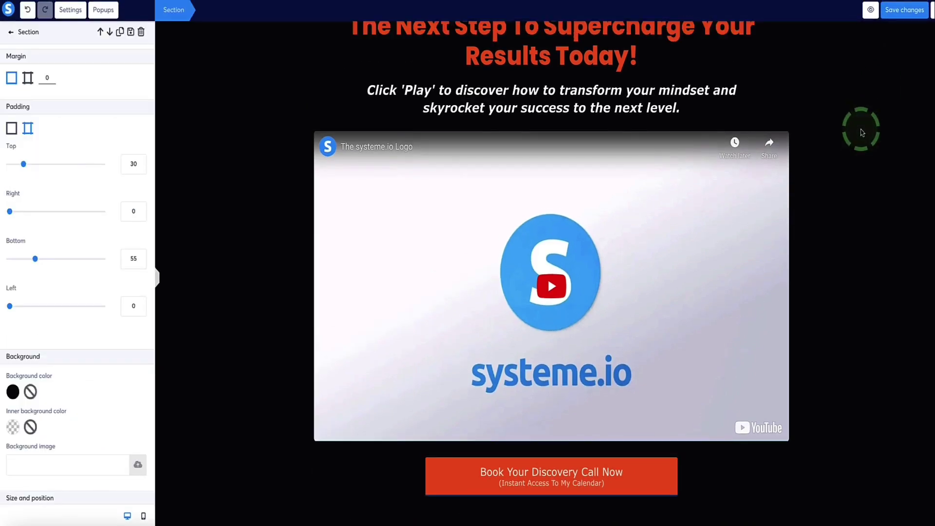
- Open the image settings of the coach's photo in the Your Mindset Coach section of the thank-you page
scroll(872, 108, "down", 10)
scroll(845, 115, "down", 5)
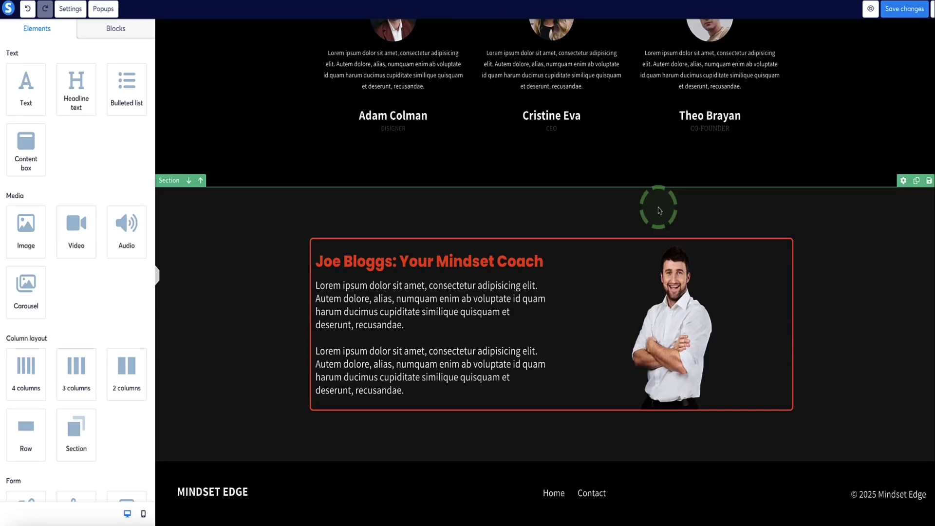
left_click(664, 317)
left_click(687, 310)
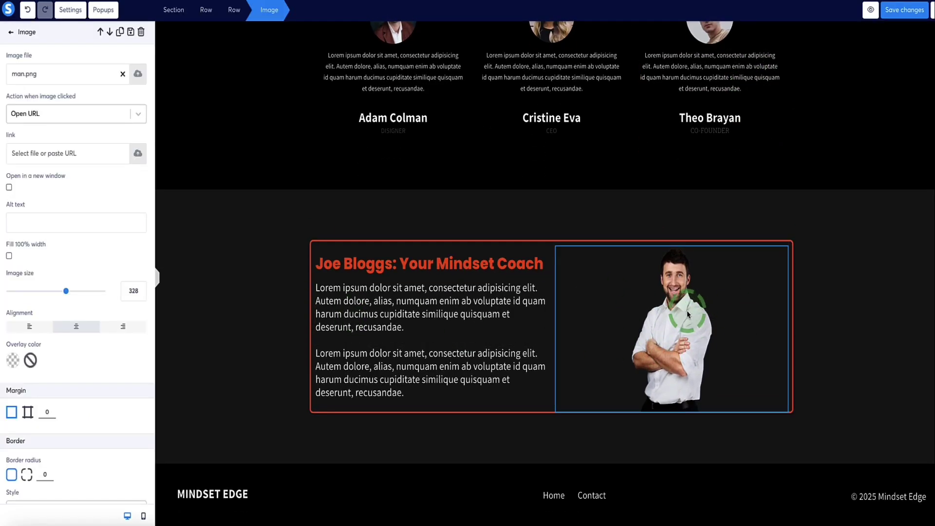
- Leave the coach photo's settings and look over the testimonials and booking sections of the thank-you page
left_click(292, 141)
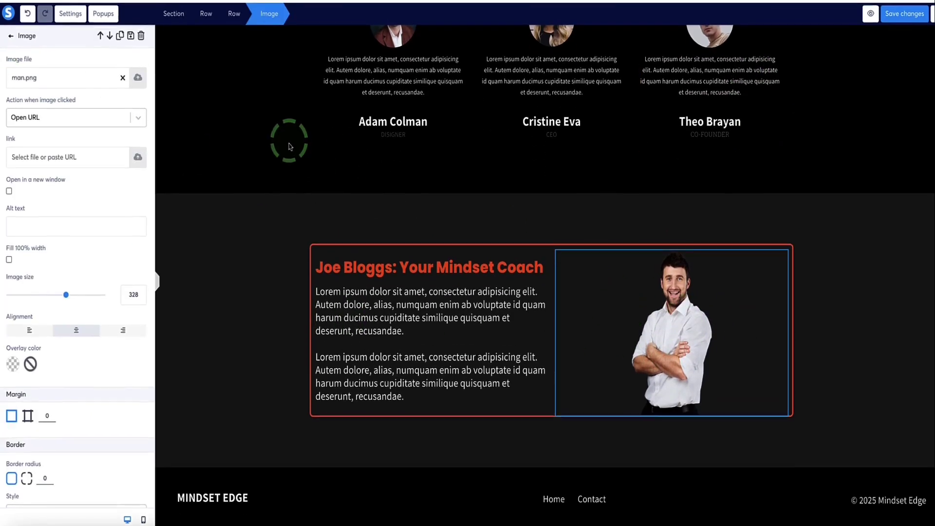
scroll(291, 144, "up", 1)
scroll(292, 145, "up", 5)
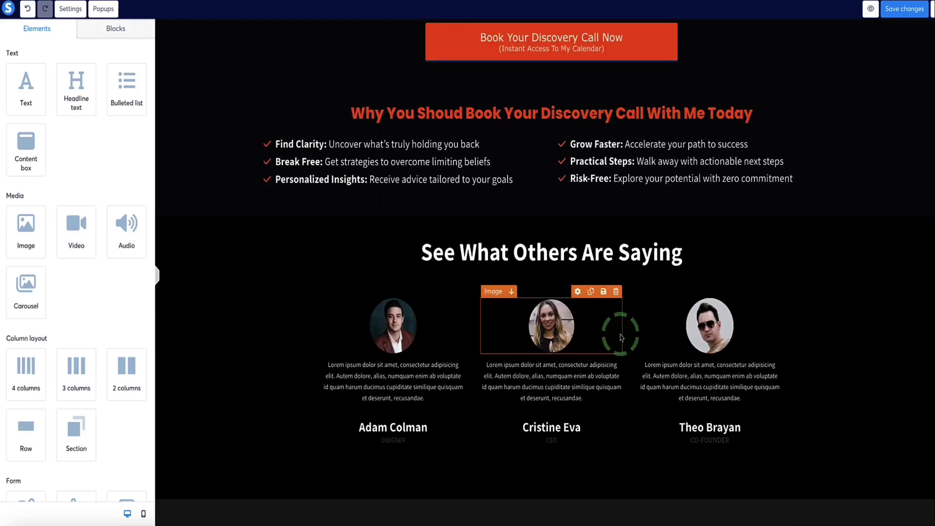
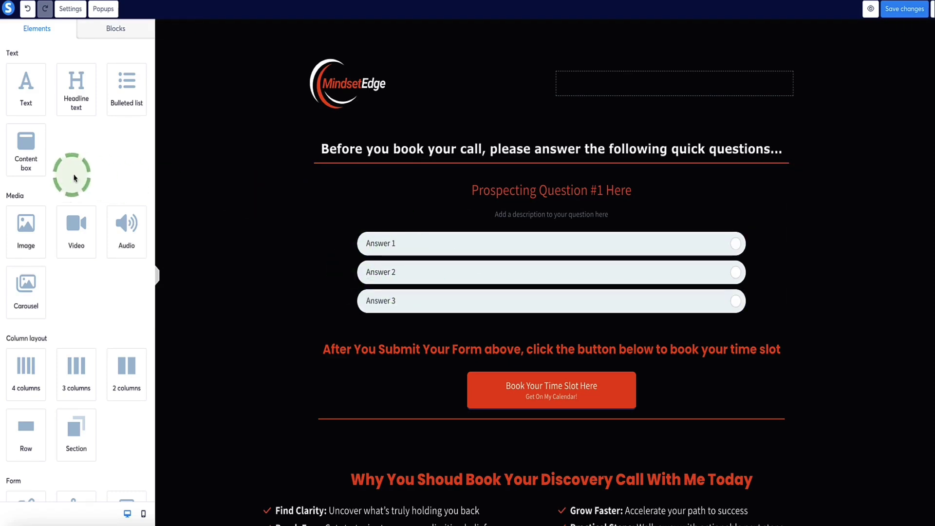
- Add a Raw HTML element between the survey and the After You Submit Your Form headline on the questionnaire page
scroll(80, 175, "down", 7)
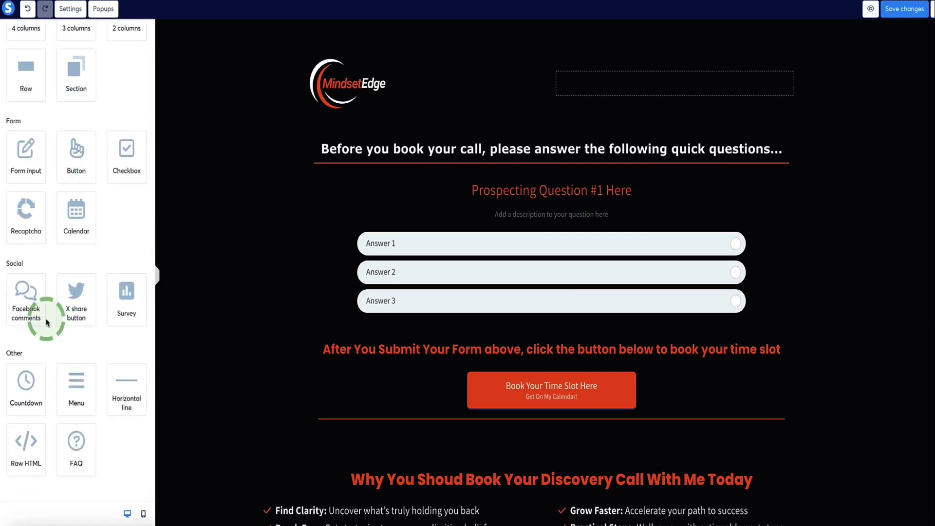
left_click_drag(34, 454, 428, 334)
scroll(396, 333, "down", 1)
left_click(515, 324)
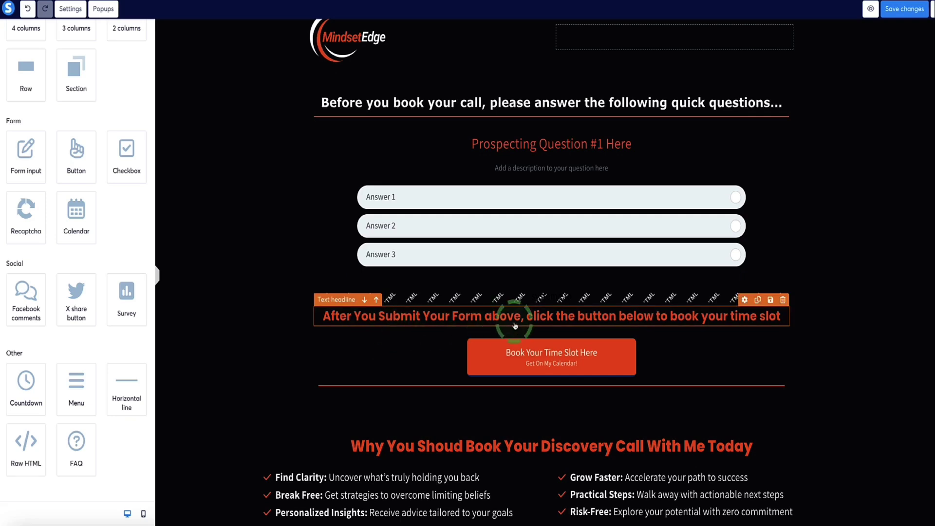
left_click(673, 314)
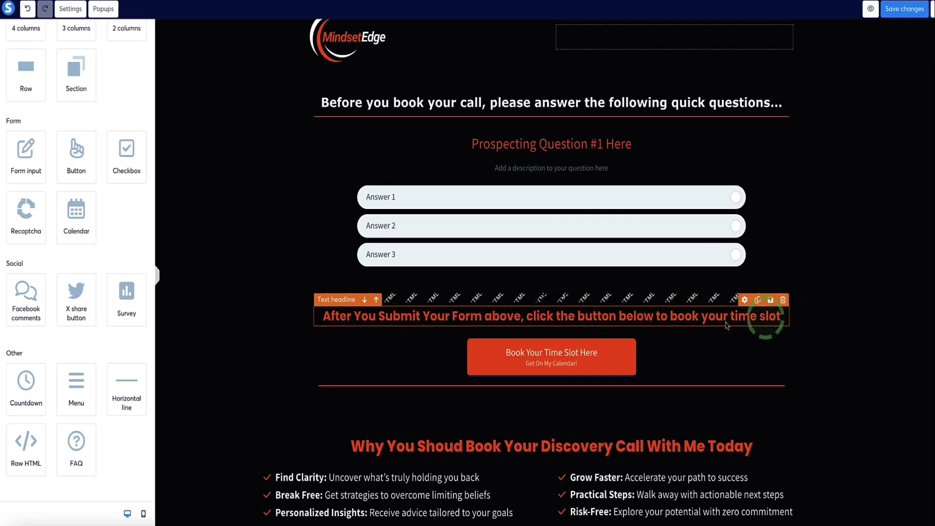
left_click(428, 298)
left_click(380, 296)
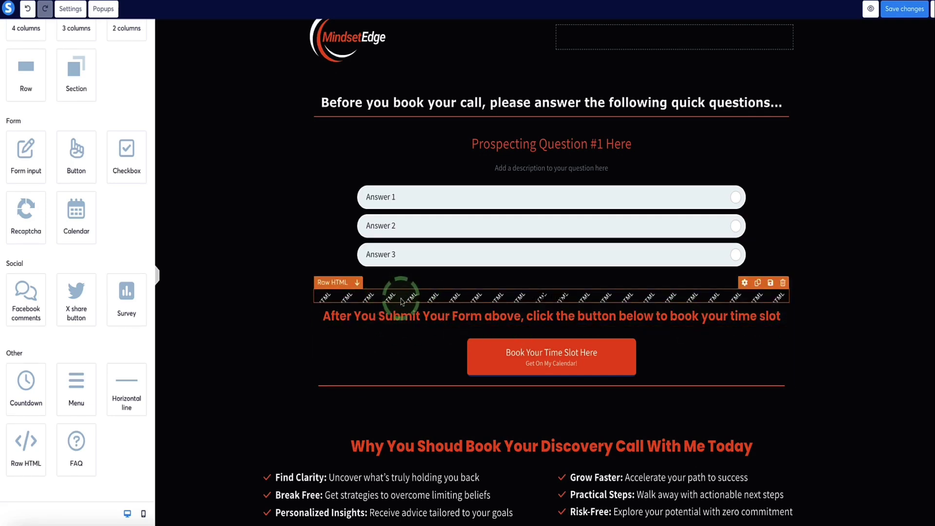
- Switch to Gmail and browse its list of Google apps for Google Forms
left_click(256, 17)
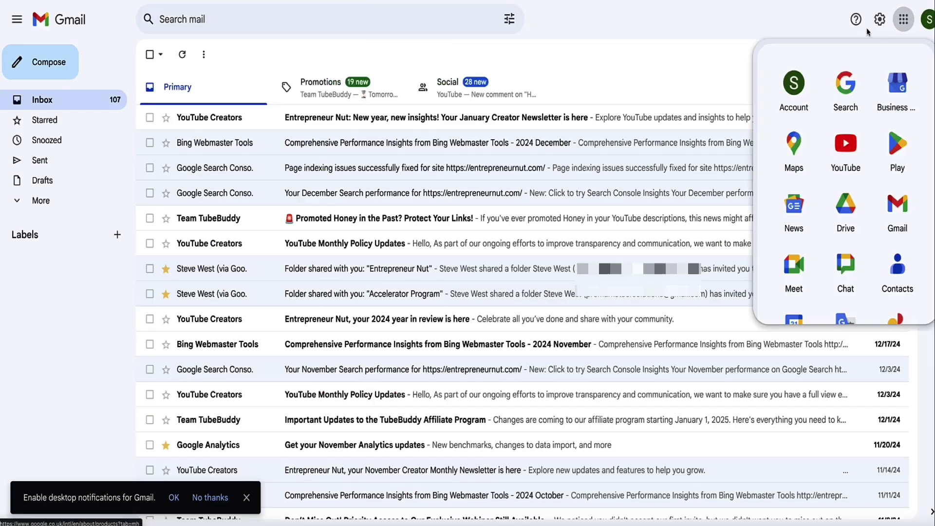
scroll(901, 58, "down", 6)
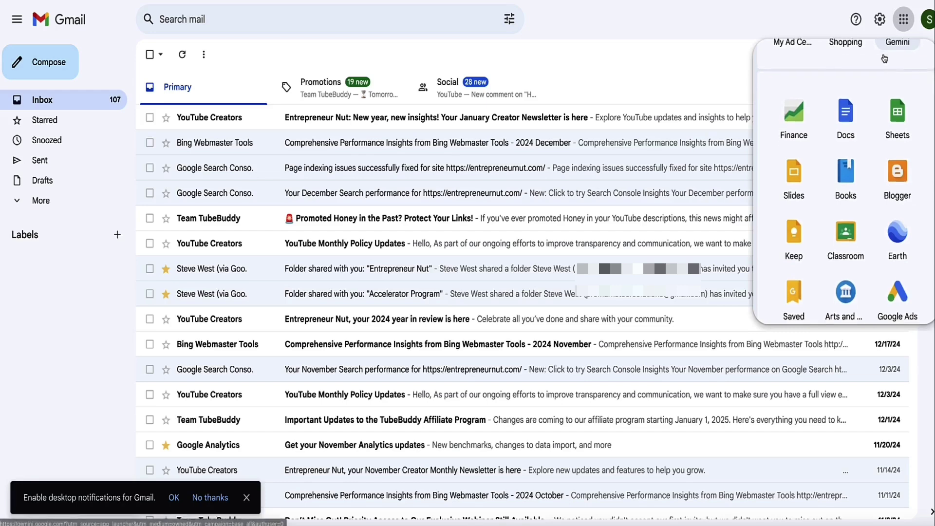
scroll(901, 49, "up", 8)
scroll(849, 77, "down", 8)
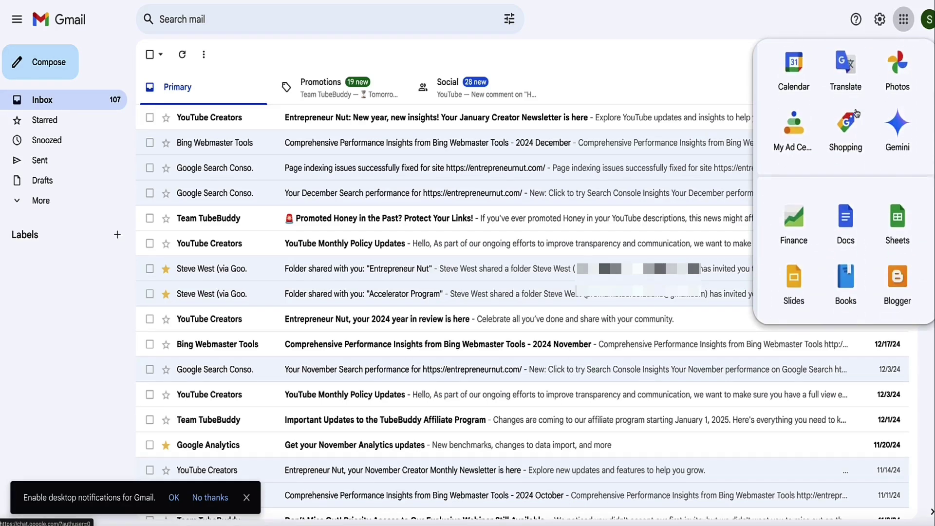
scroll(856, 147, "down", 2)
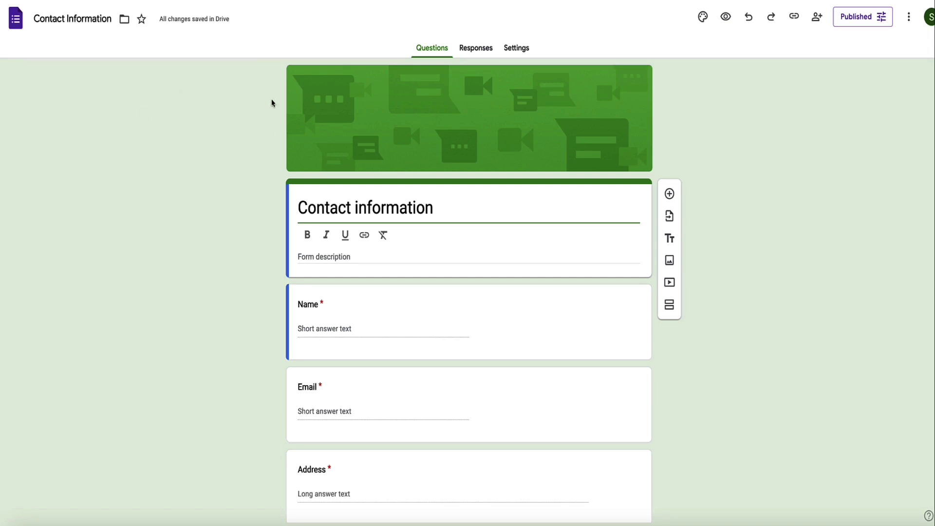
- Look over the Contact Information form in Google Forms and copy its Embed HTML code
scroll(271, 102, "down", 4)
scroll(271, 102, "up", 5)
left_click(910, 19)
left_click(848, 129)
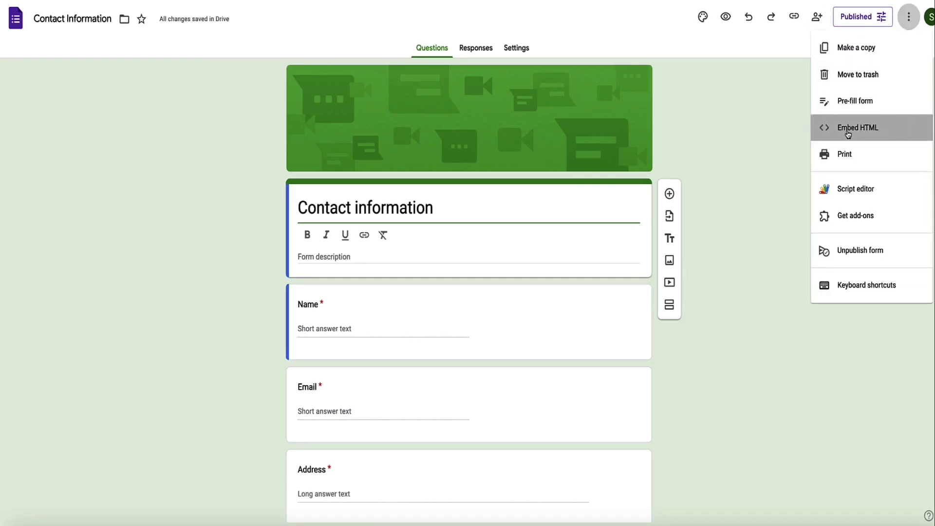
left_click(550, 240)
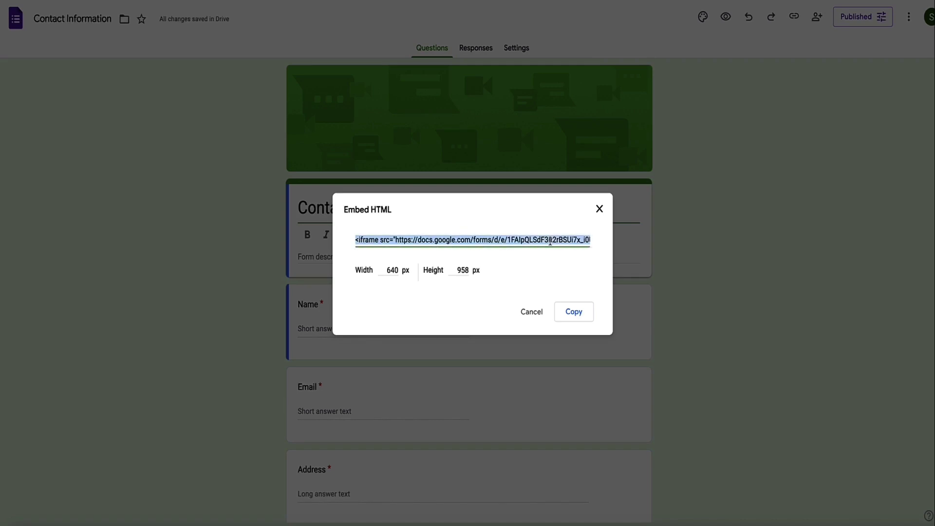
left_click(574, 313)
- Return to the systeme.io page editor, paste the Google Form's embed code into the Raw HTML element and save the code
left_click(256, 7)
left_click(334, 203)
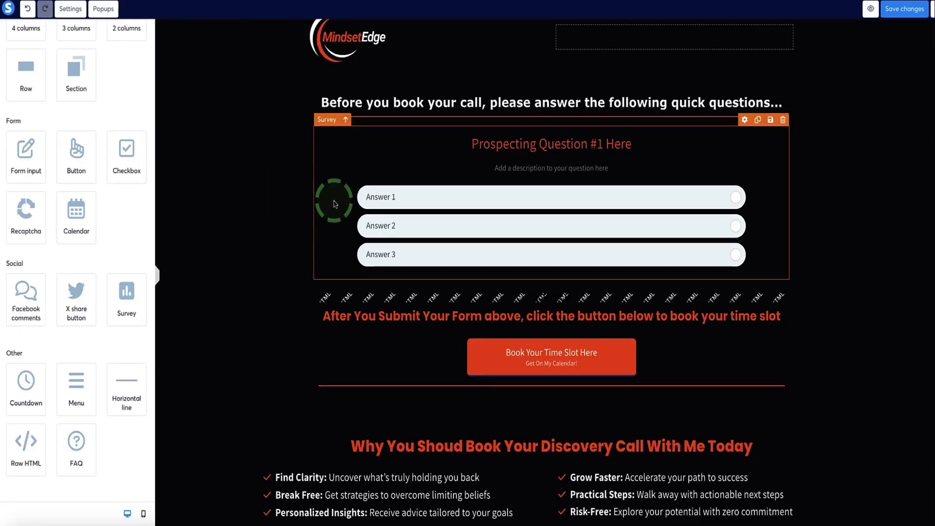
left_click(319, 295)
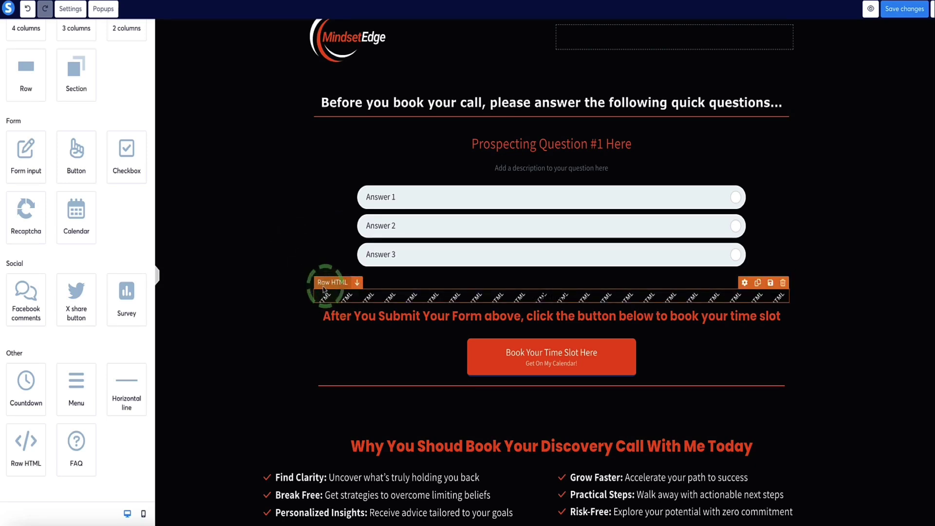
left_click(338, 295)
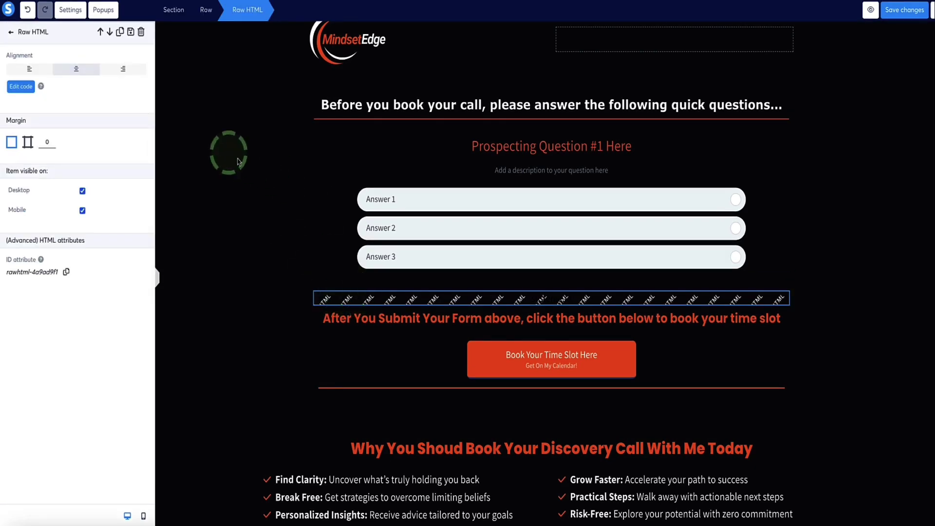
left_click(21, 91)
left_click_drag(412, 146, 345, 145)
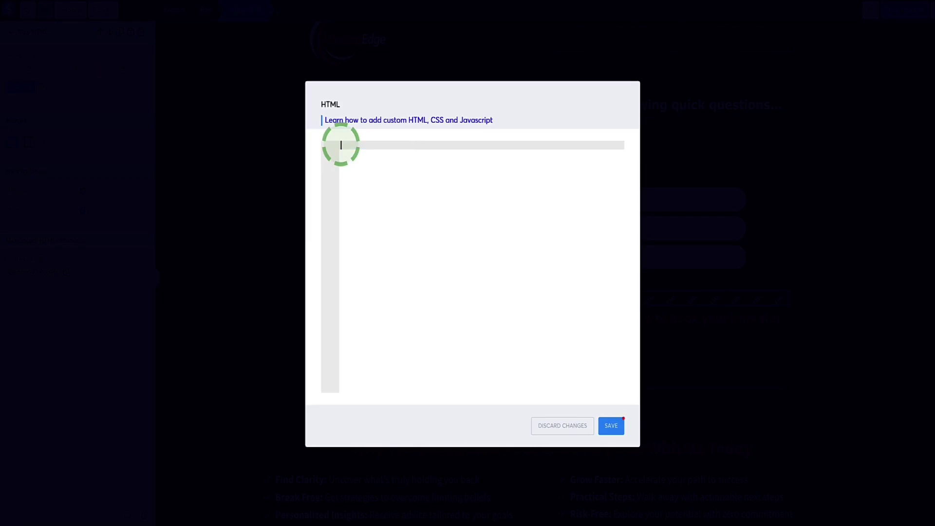
key("ctrl+v")
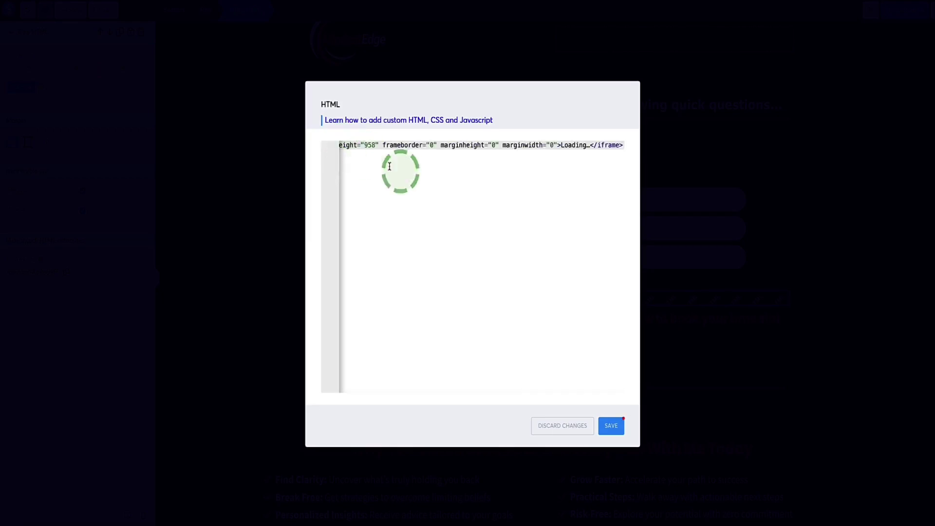
left_click(609, 427)
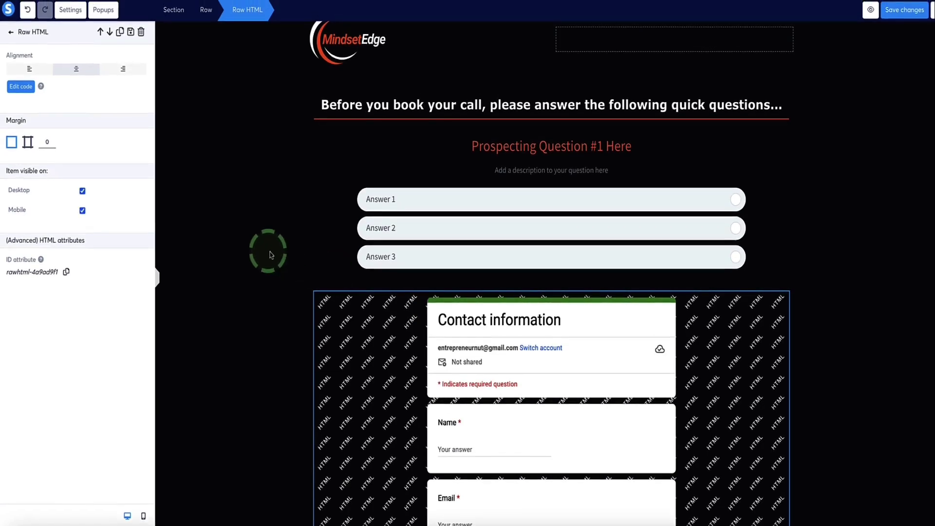
- Check the embedded contact form, delete the Prospecting Question #1 survey above it and save the page changes
left_click(270, 254)
scroll(277, 254, "down", 3)
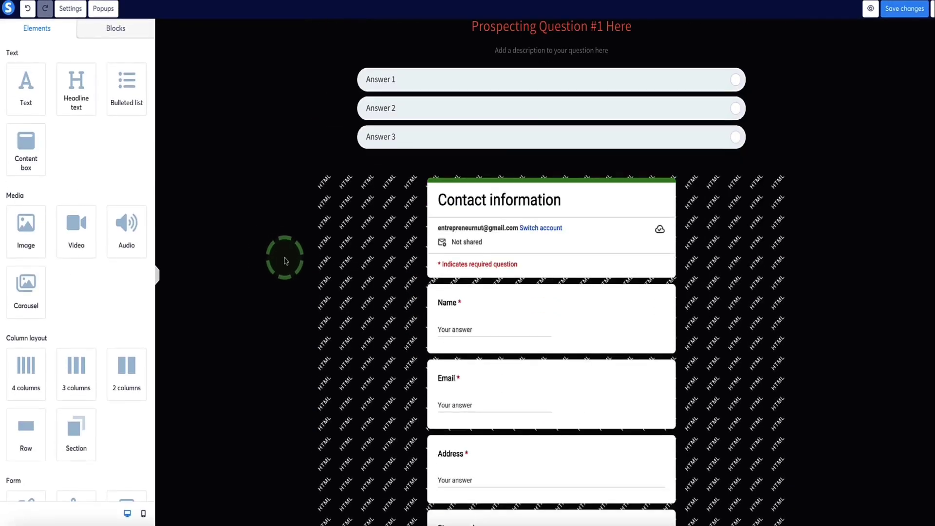
scroll(392, 239, "down", 5)
scroll(393, 237, "up", 3)
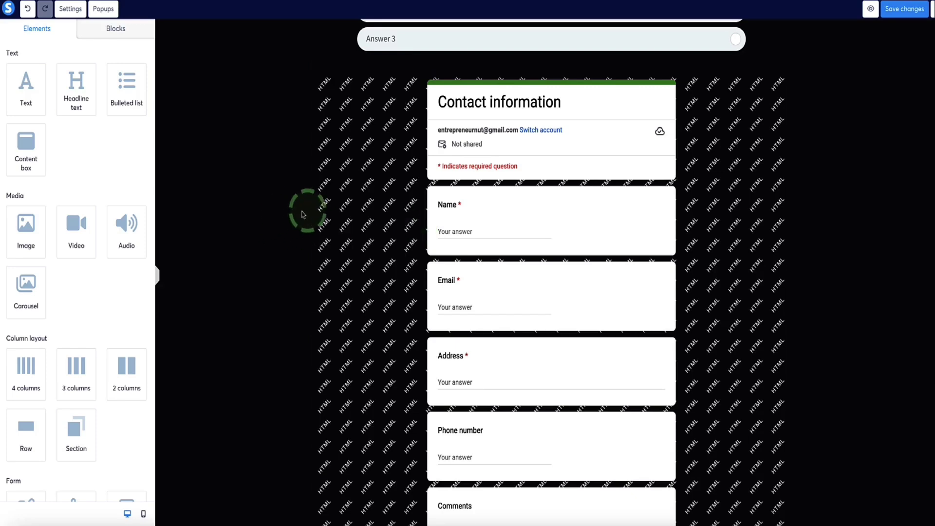
scroll(312, 209, "up", 4)
left_click(454, 182)
scroll(454, 181, "up", 1)
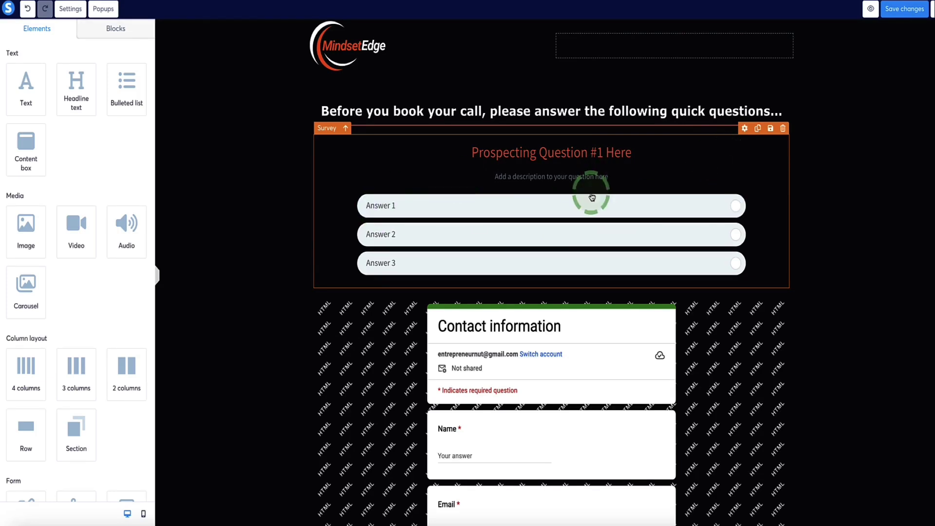
left_click(783, 128)
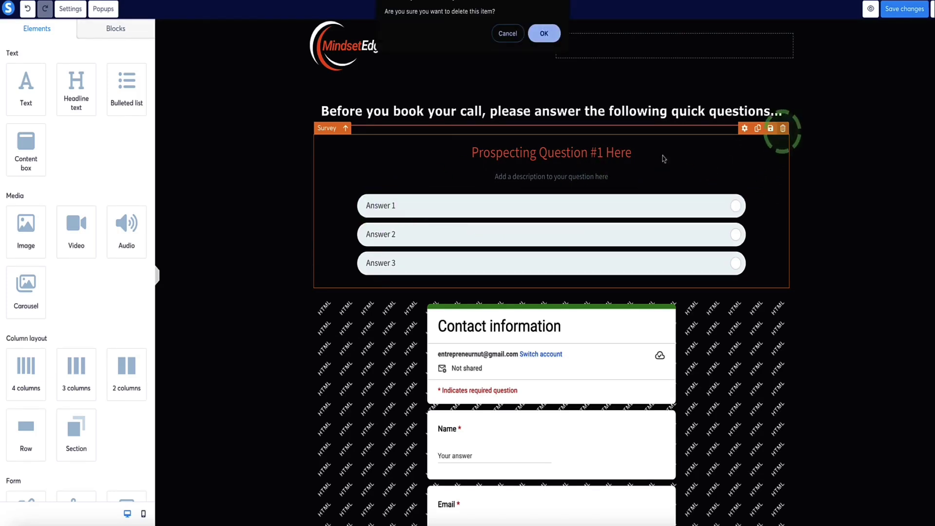
left_click(544, 33)
left_click(909, 11)
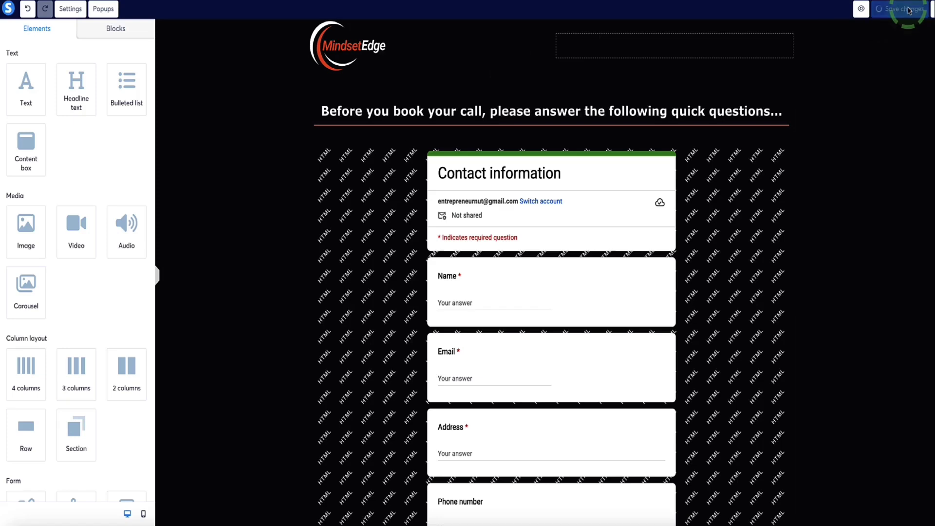
- Preview the questionnaire page and examine the embedded form, its Submit button and the time-slot headline below
scroll(302, 183, "down", 1)
scroll(418, 192, "up", 2)
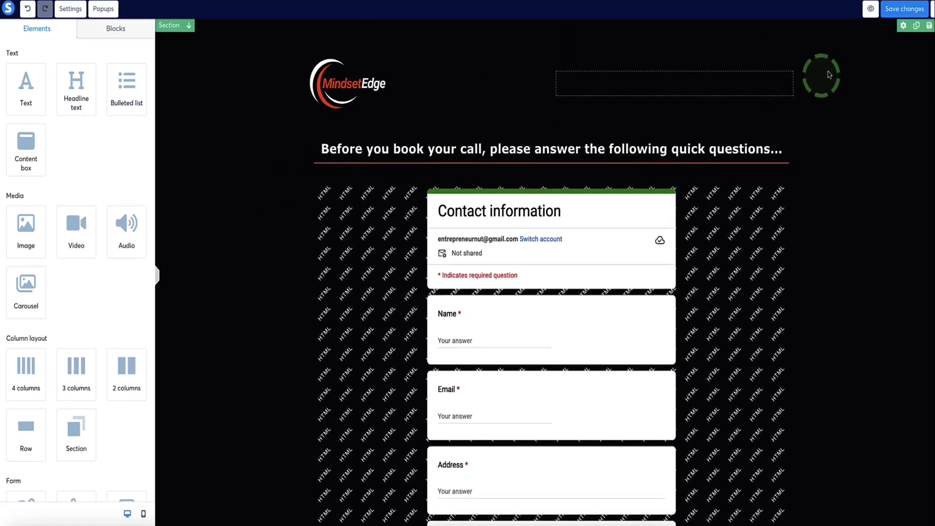
left_click(870, 10)
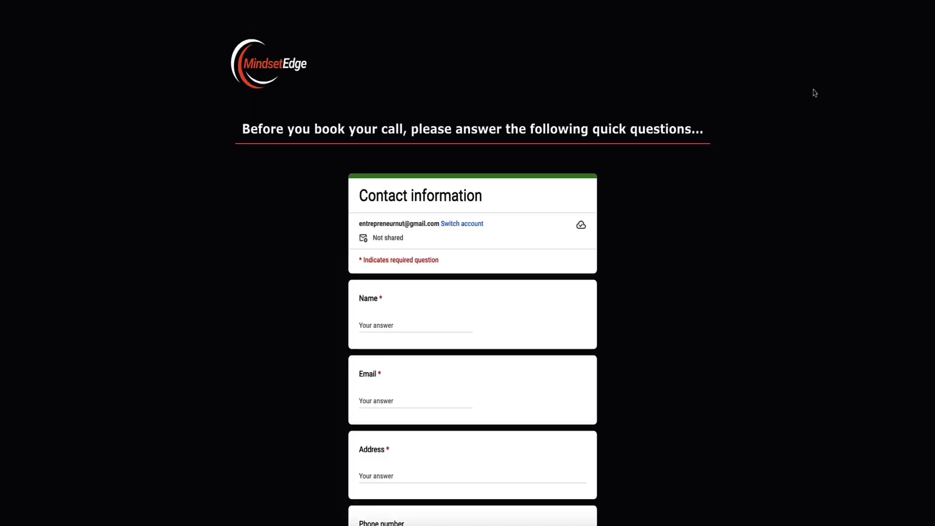
scroll(271, 140, "down", 2)
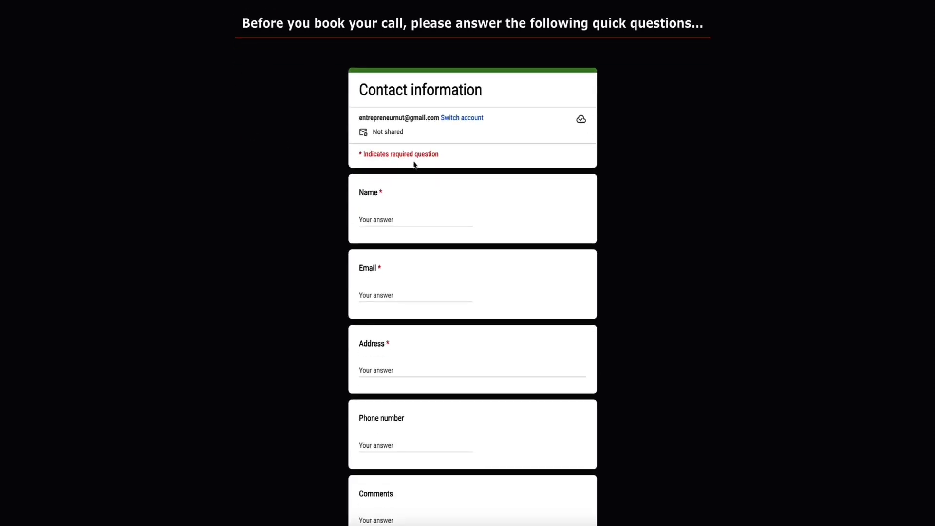
scroll(415, 166, "down", 3)
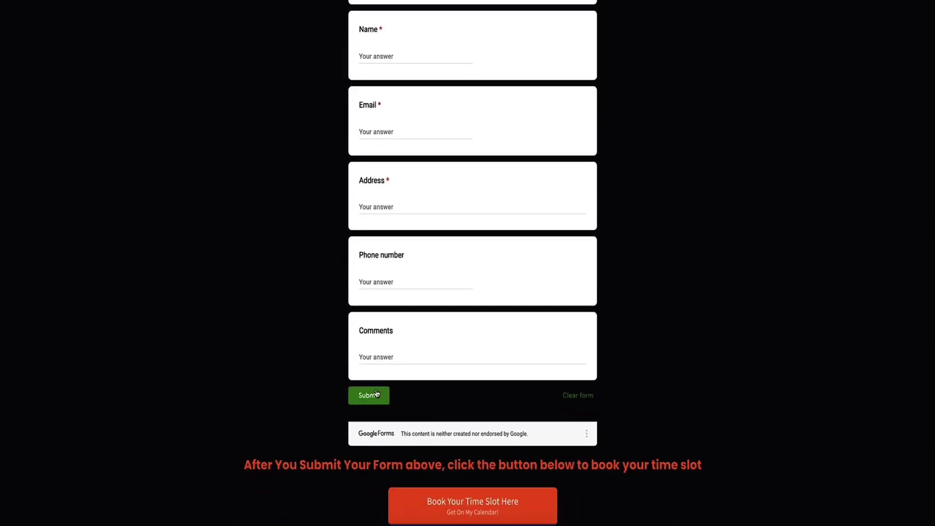
scroll(369, 397, "down", 2)
scroll(298, 382, "down", 1)
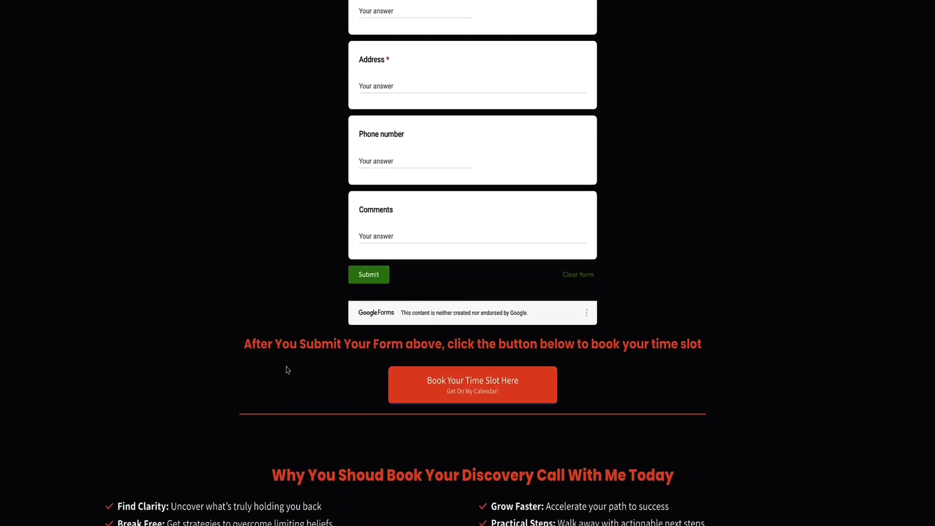
left_click_drag(363, 346, 637, 361)
left_click(364, 371)
scroll(284, 349, "down", 2)
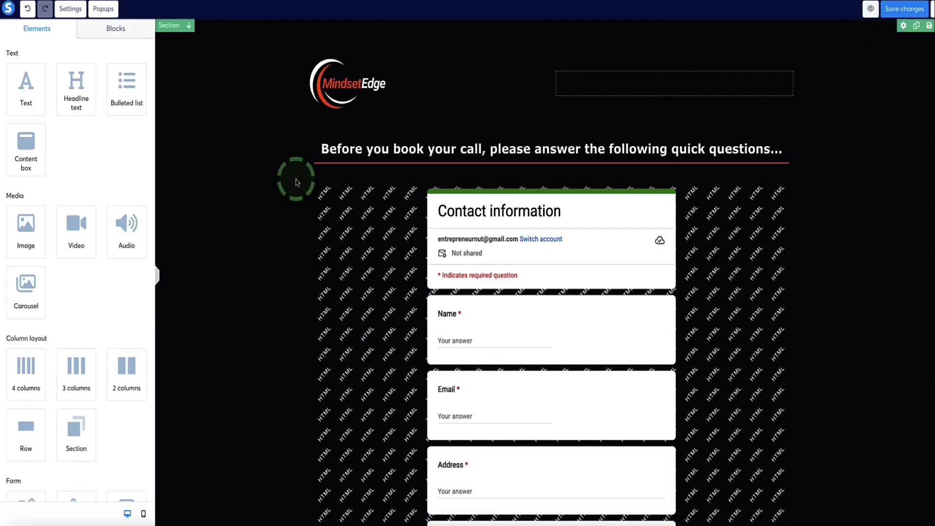
- Check the Next step URL click action of the Book Your Time Slot Here button and save the page
scroll(295, 183, "down", 8)
left_click(494, 284)
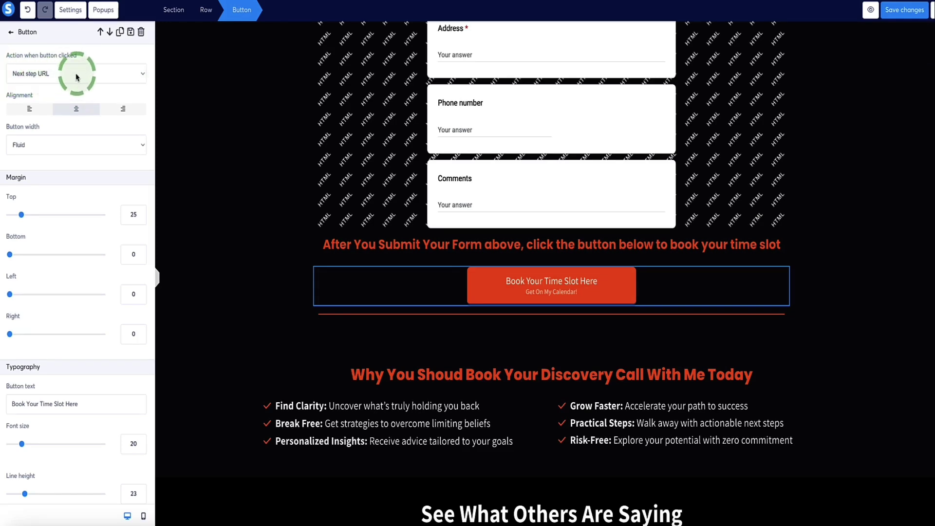
left_click(897, 12)
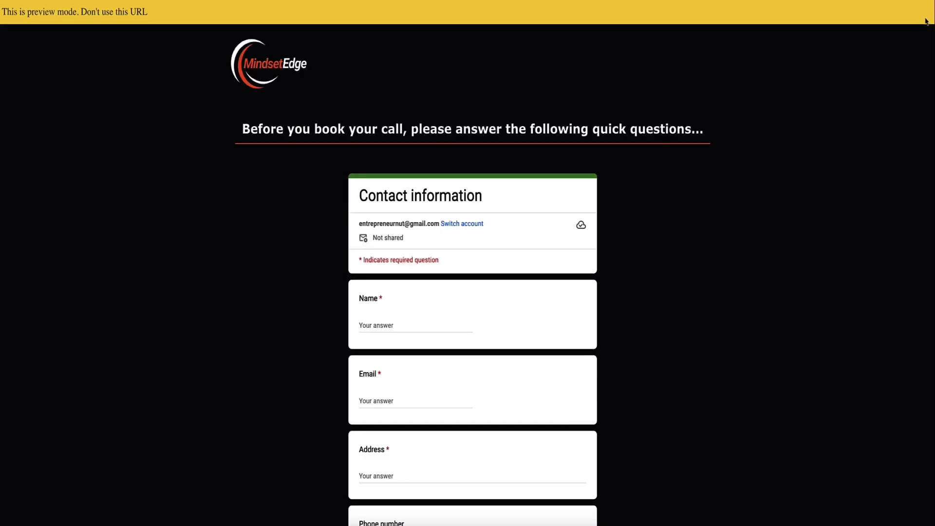
- Test the Book Your Time Slot Here button in the page preview and look over the page it leads to
scroll(747, 106, "down", 10)
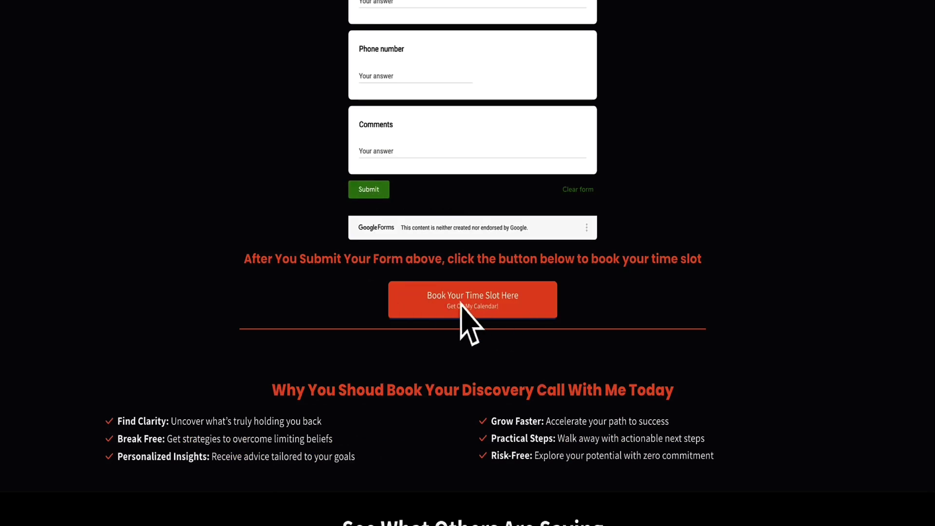
left_click(492, 307)
scroll(154, 90, "down", 6)
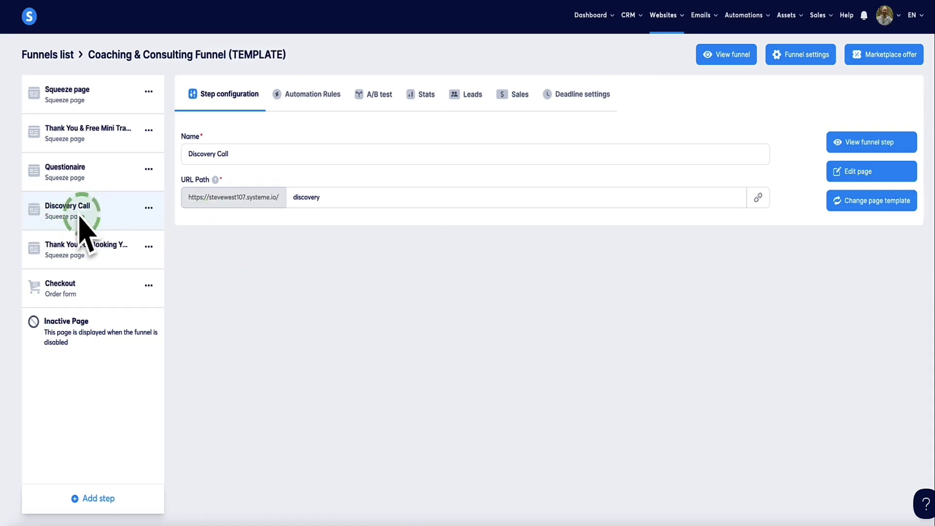
- Open the page of the funnel's Discovery Call step for editing
left_click(848, 175)
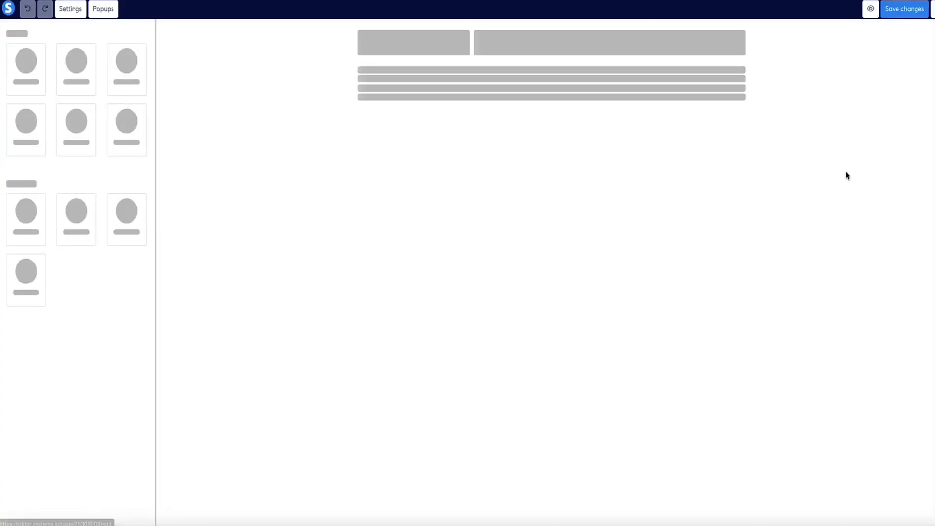
- Check the settings of the calendar element on the discovery call page and save the page
scroll(236, 170, "down", 5)
scroll(236, 170, "down", 3)
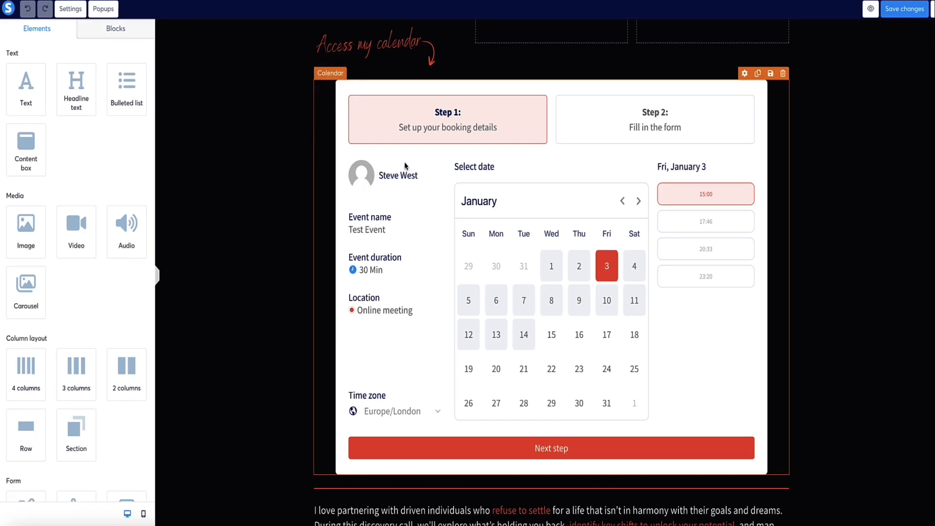
scroll(112, 167, "down", 8)
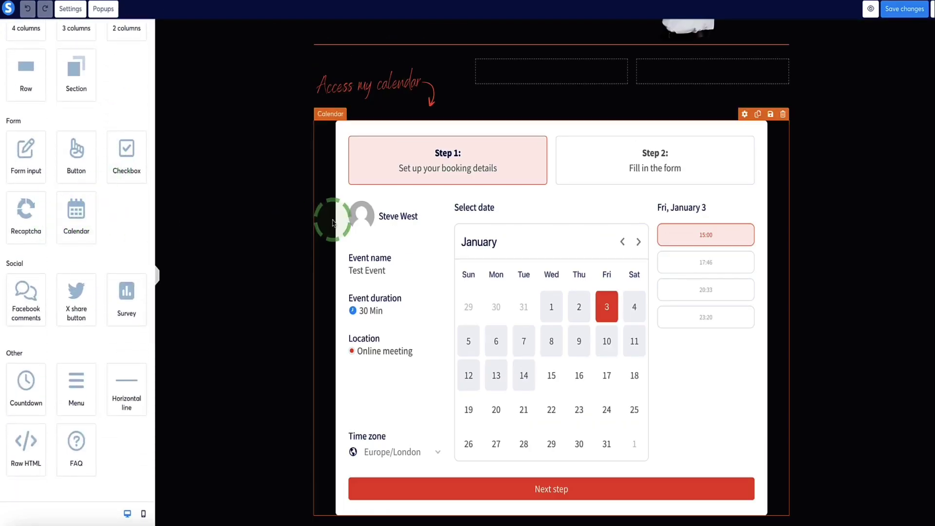
left_click(341, 236)
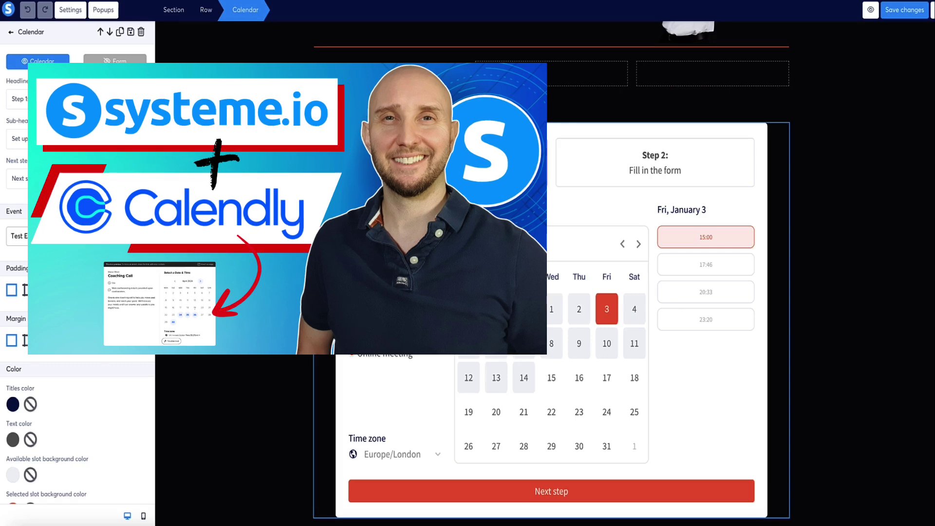
left_click(261, 251)
left_click(894, 9)
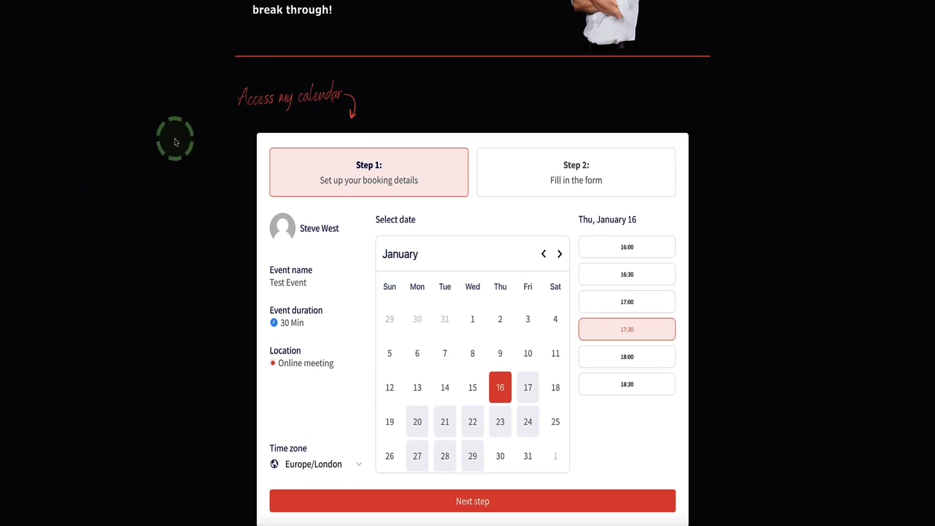
- Look over the booking calendar in the discovery call page preview and the thank-you page that follows a booking
scroll(176, 141, "up", 2)
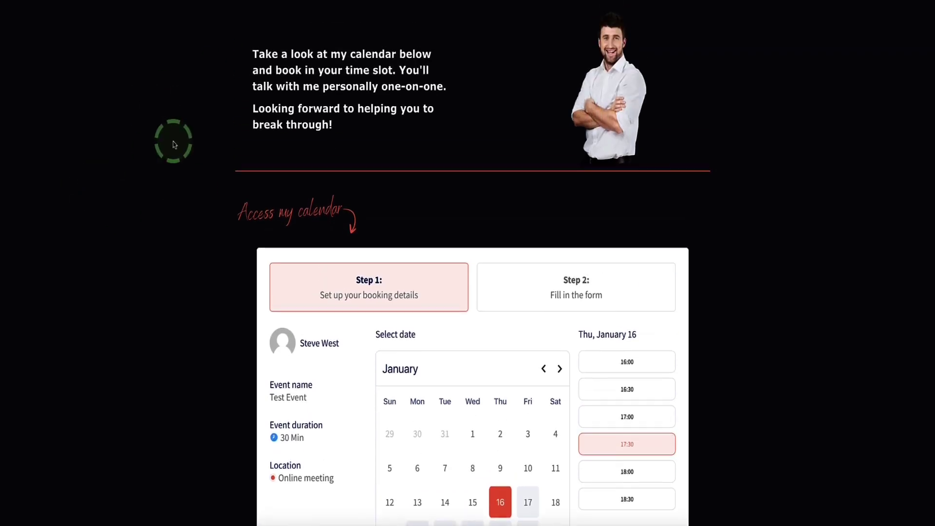
scroll(176, 142, "down", 4)
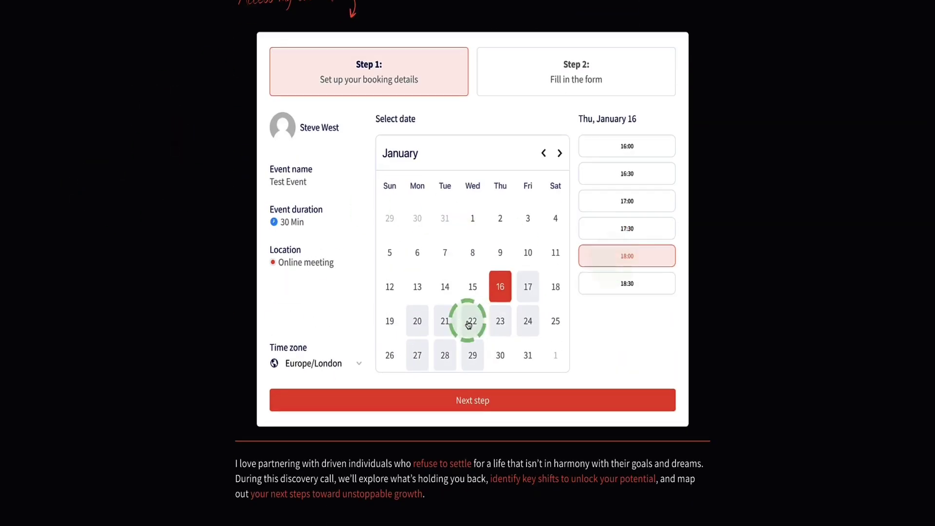
left_click(541, 75)
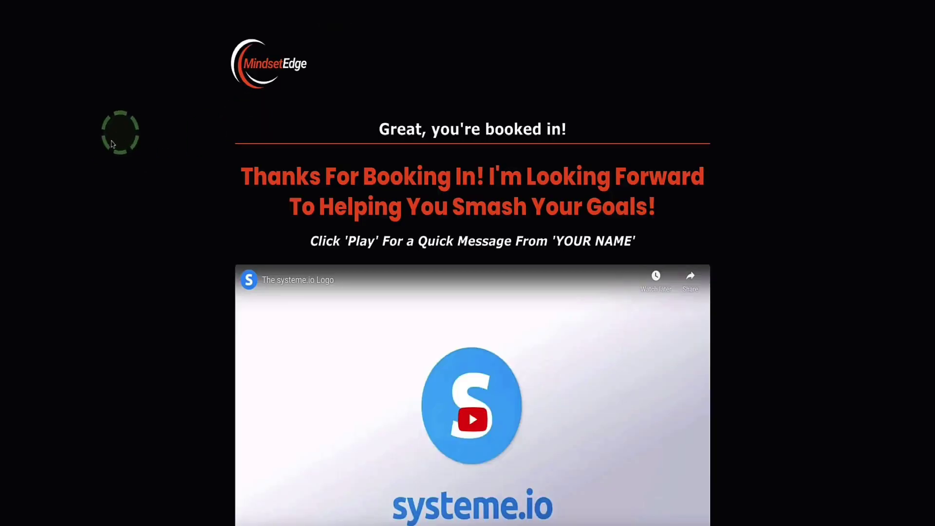
scroll(142, 86, "down", 3)
scroll(142, 87, "down", 6)
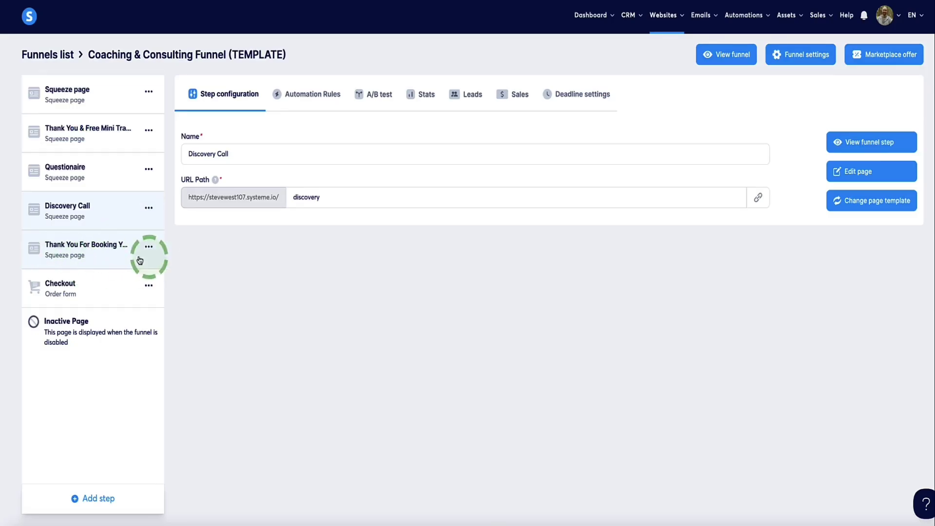
- Open the page of the funnel's Thank You For Booking Your Call step for editing
left_click(33, 252)
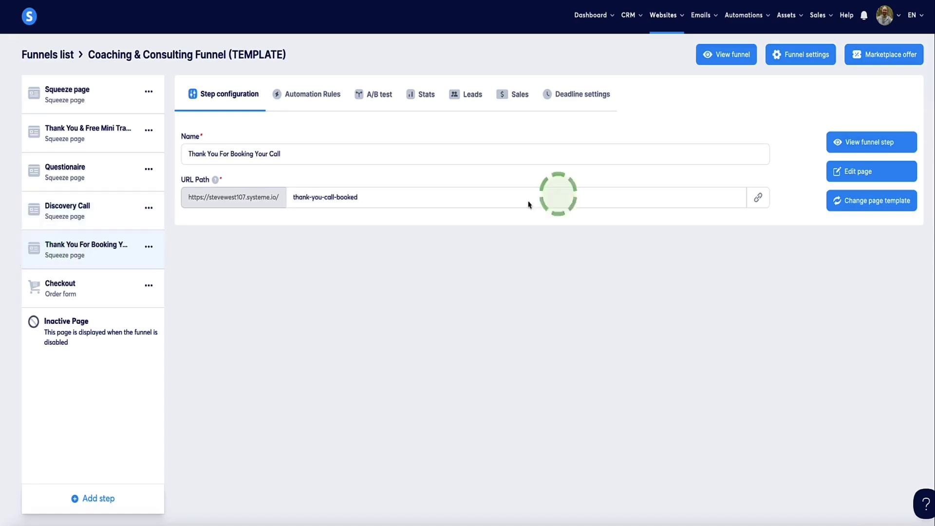
left_click(842, 169)
scroll(272, 199, "down", 6)
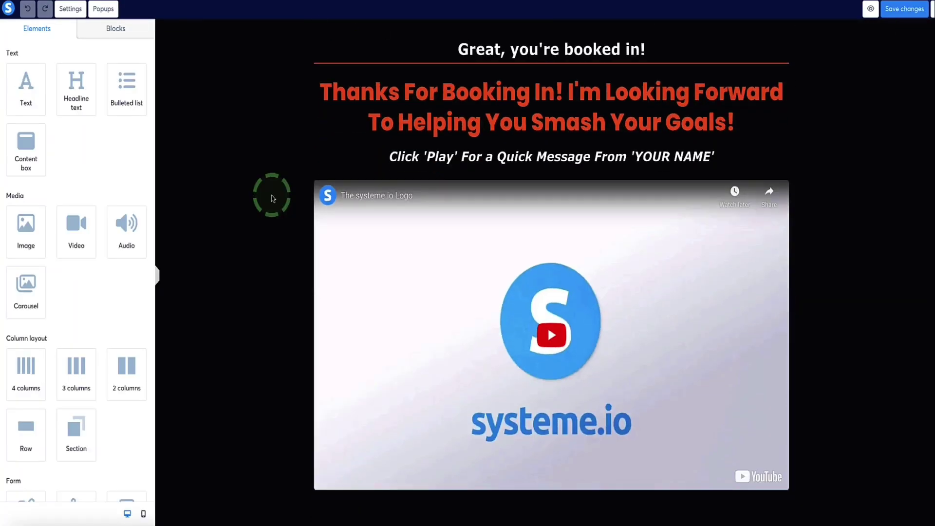
scroll(273, 198, "up", 6)
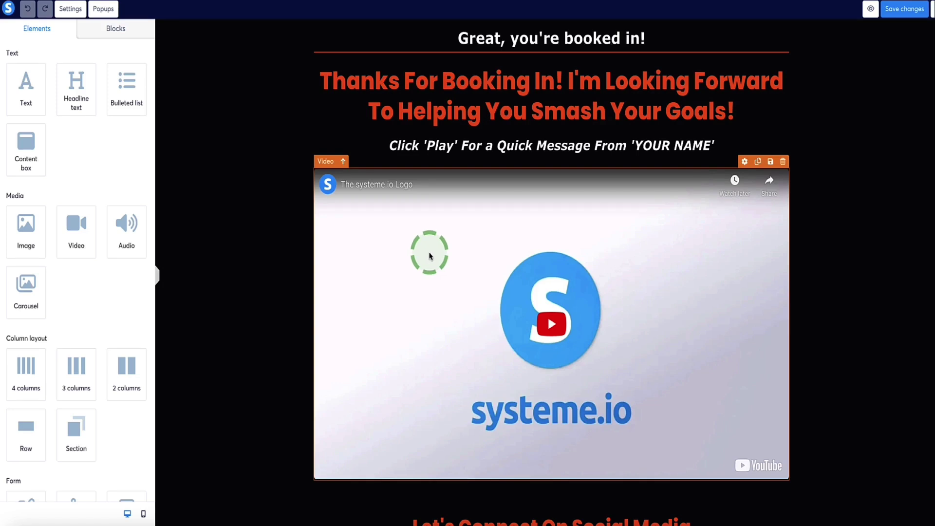
- Examine the thank-you page video's Direct link type and its URL
left_click(430, 256)
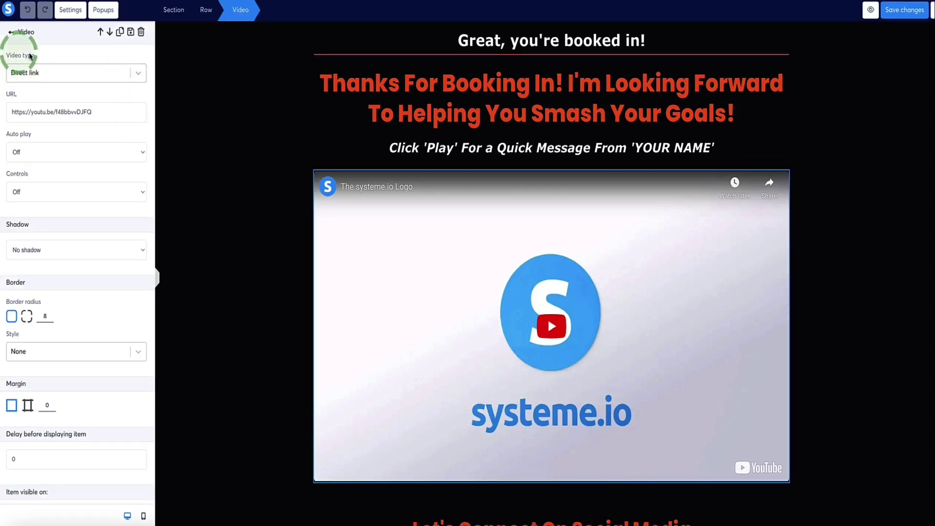
left_click_drag(119, 113, 10, 105)
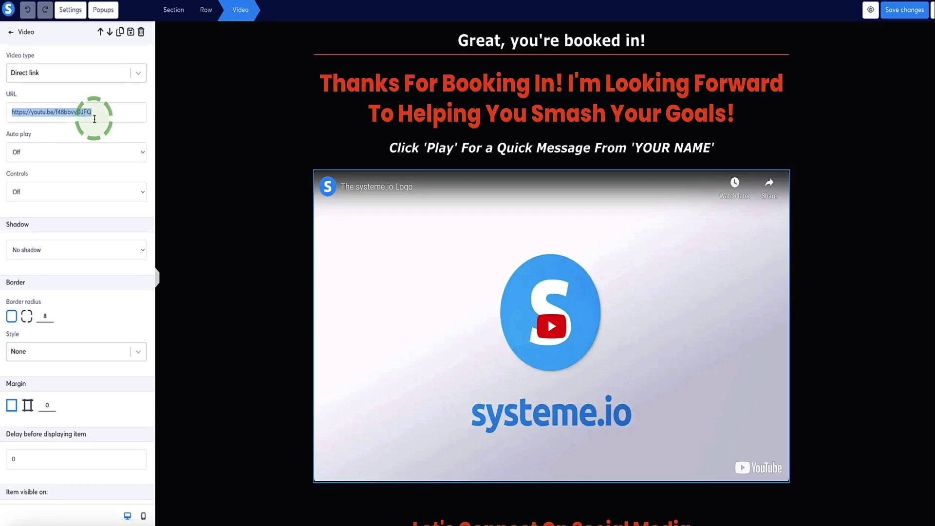
left_click(211, 133)
- Look over the Facebook, Instagram, YouTube and X icons under the Let's Connect On Social Media headline
scroll(211, 133, "down", 5)
scroll(211, 133, "down", 1)
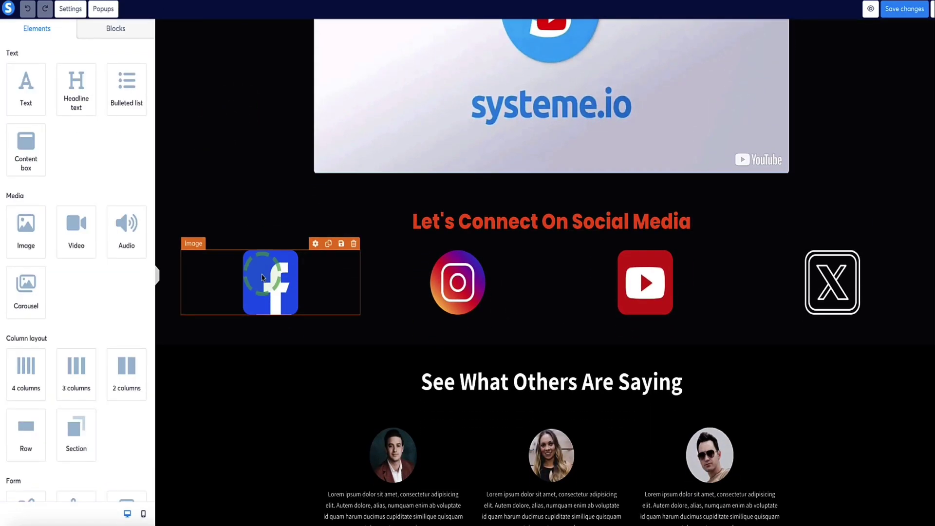
left_click(258, 257)
left_click(359, 281)
left_click(615, 283)
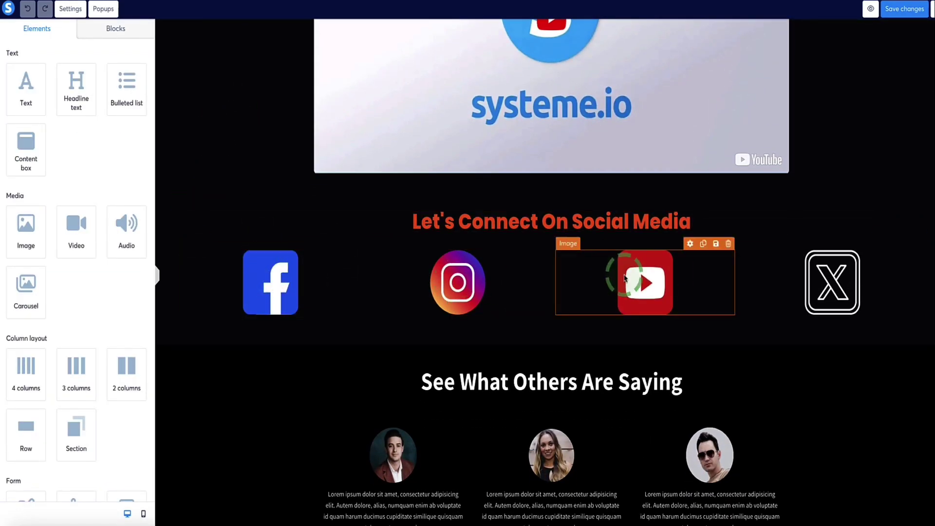
left_click(803, 283)
left_click(417, 284)
left_click(272, 282)
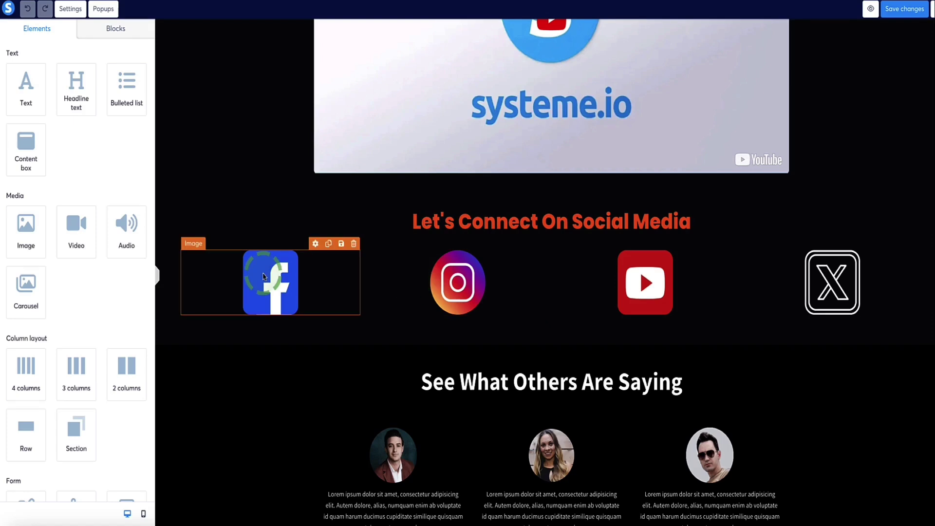
left_click(412, 282)
left_click(710, 289)
left_click(850, 280)
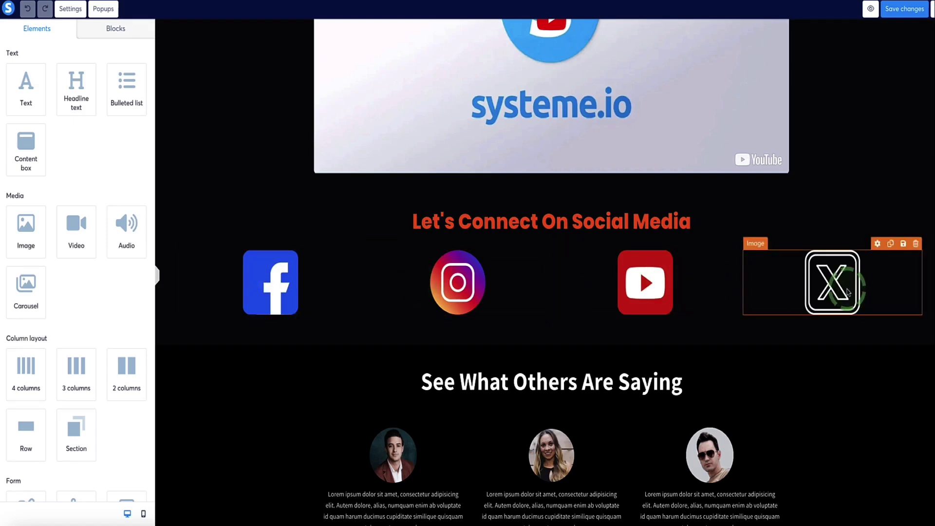
left_click(872, 278)
left_click(254, 288)
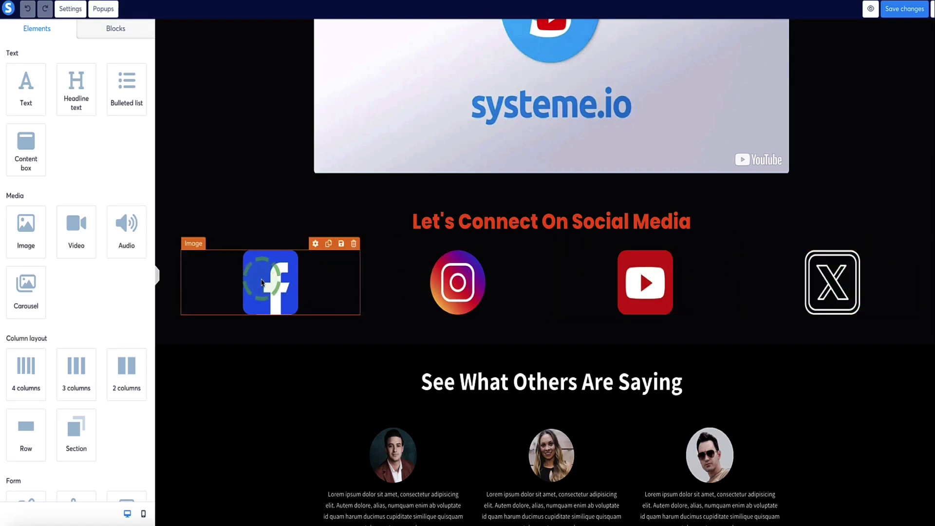
- Choose Open URL as the Facebook icon's click action and check the same setting on the Instagram and YouTube icons
left_click(262, 283)
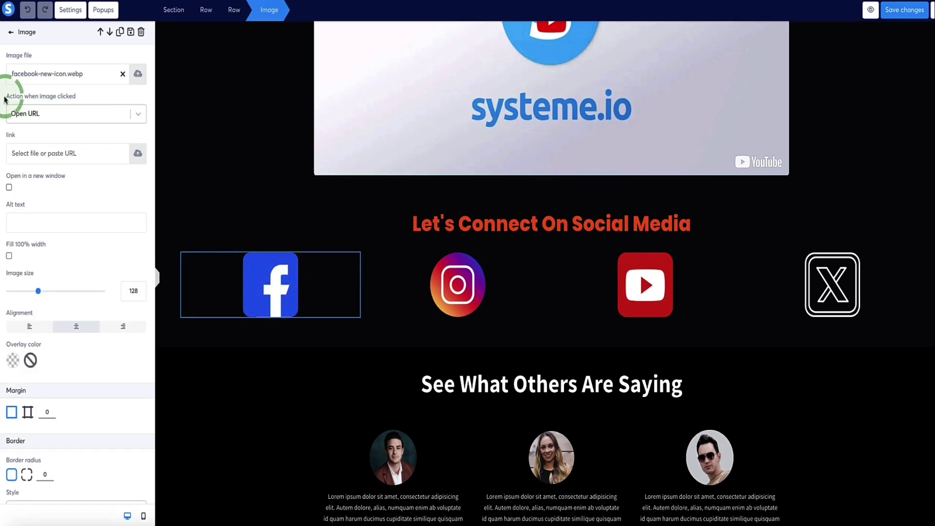
left_click_drag(7, 100, 83, 94)
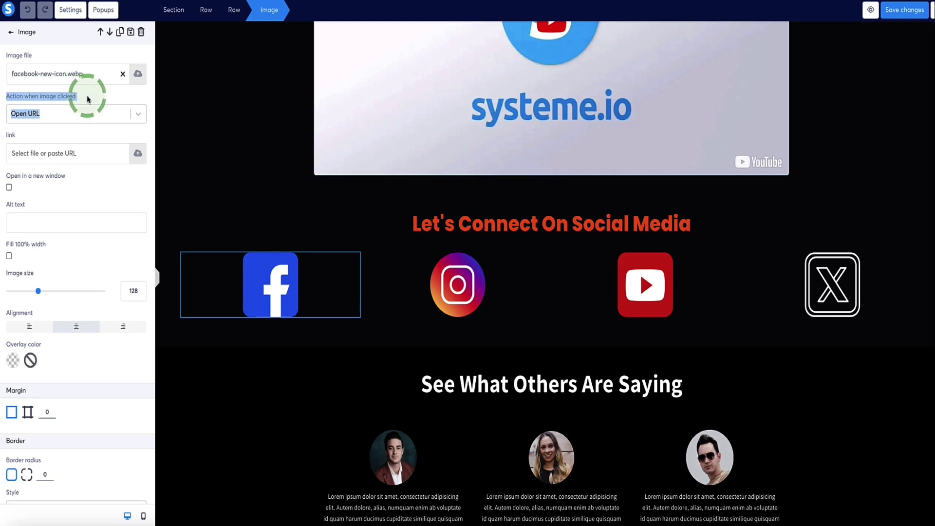
left_click(134, 114)
left_click(137, 116)
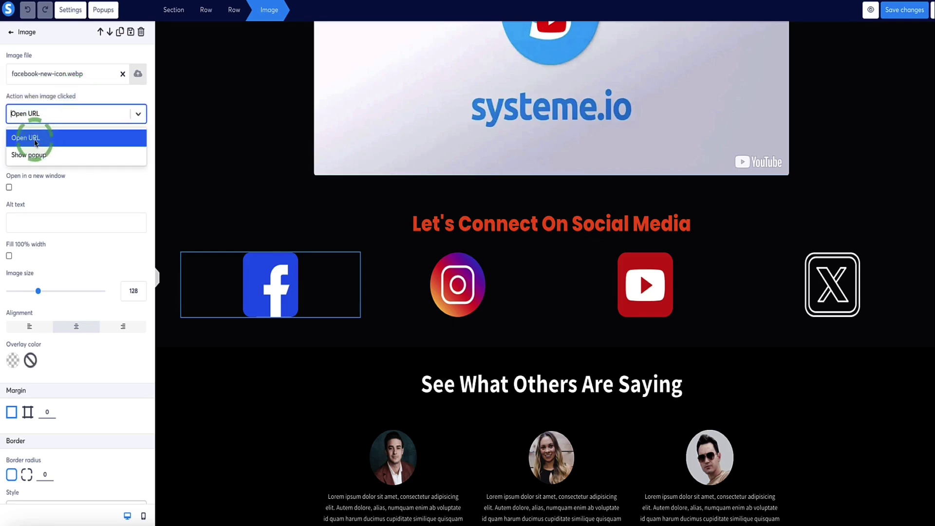
left_click(35, 140)
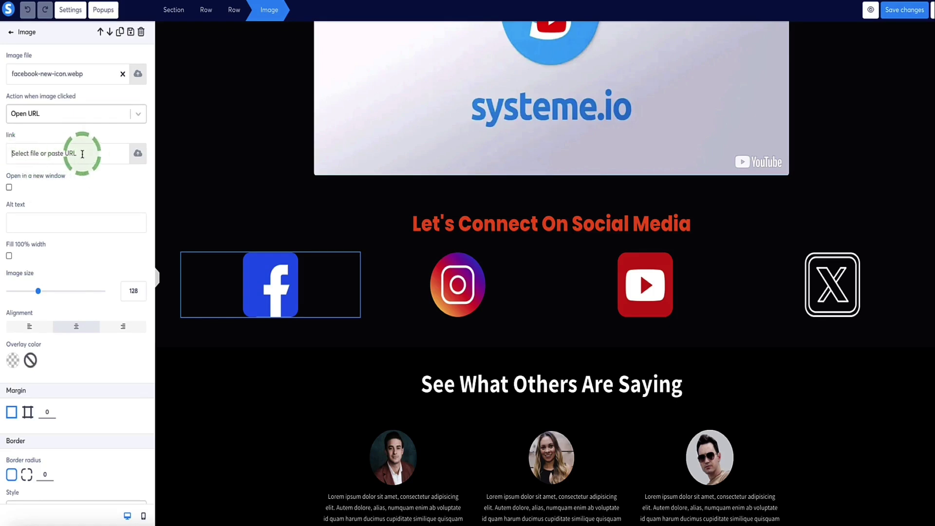
left_click(453, 281)
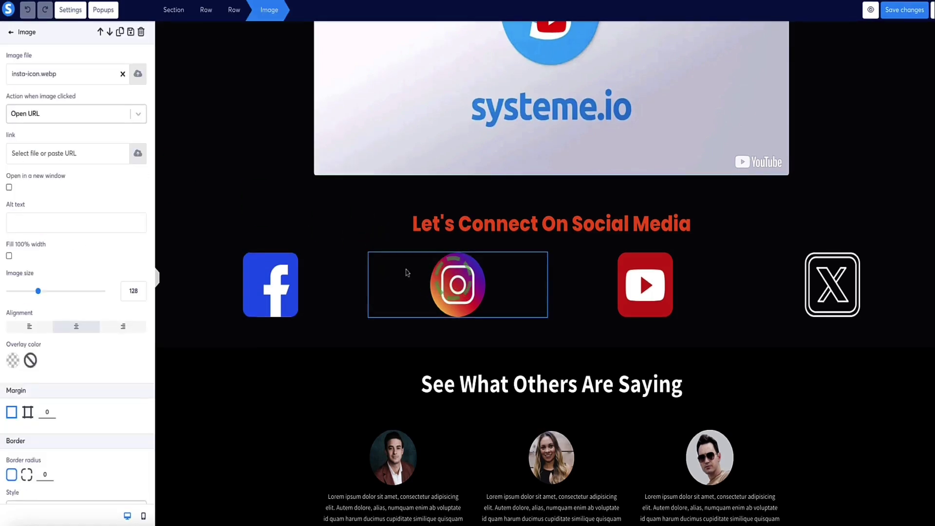
left_click(652, 282)
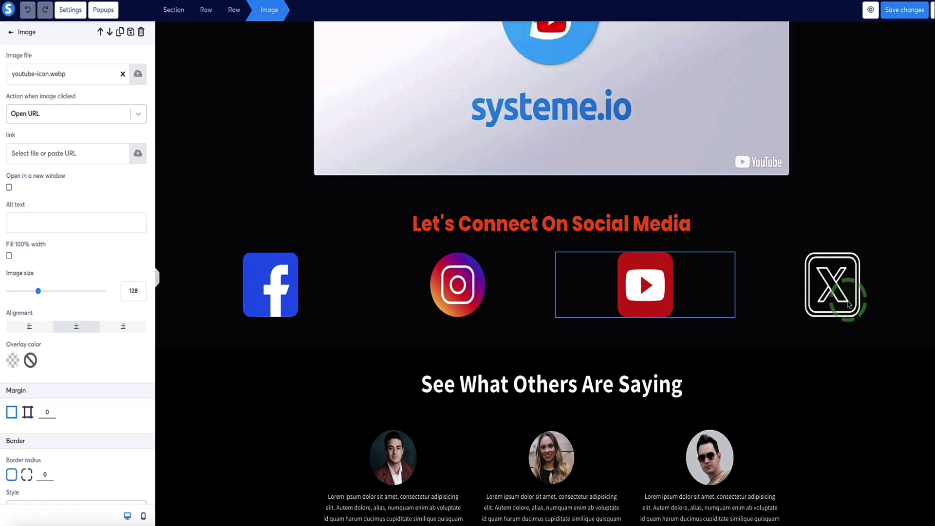
- Look over the See What Others Are Saying testimonials and the mindset coach bio section further down the thank-you page
scroll(247, 195, "down", 3)
scroll(247, 194, "down", 2)
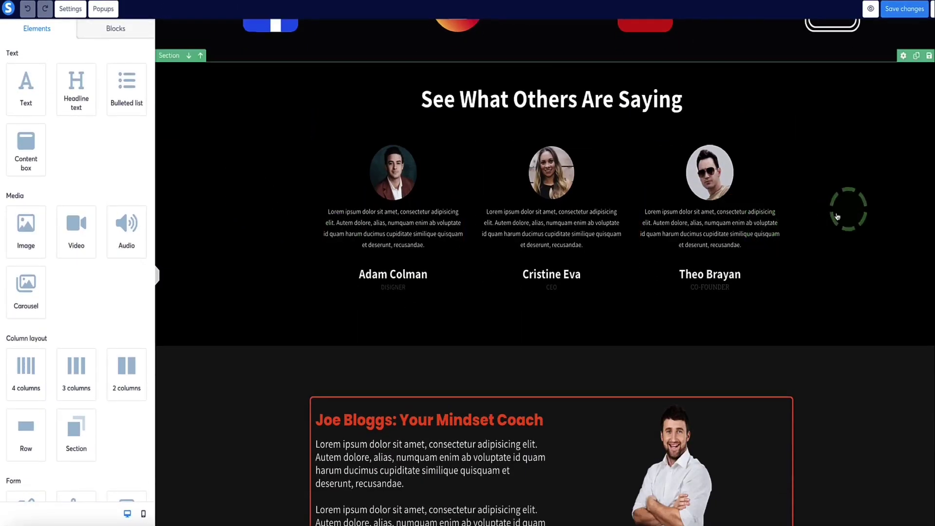
left_click(787, 214)
left_click(806, 216)
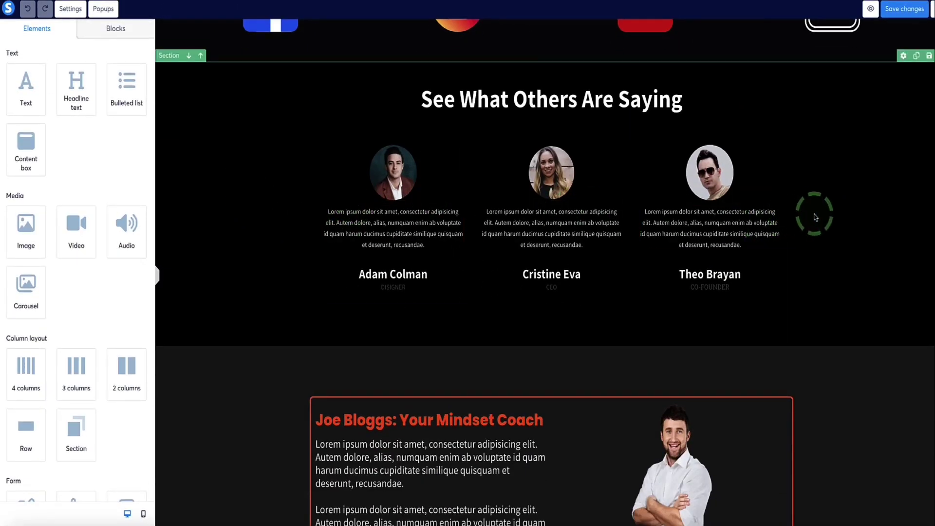
scroll(334, 198, "down", 3)
left_click(628, 379)
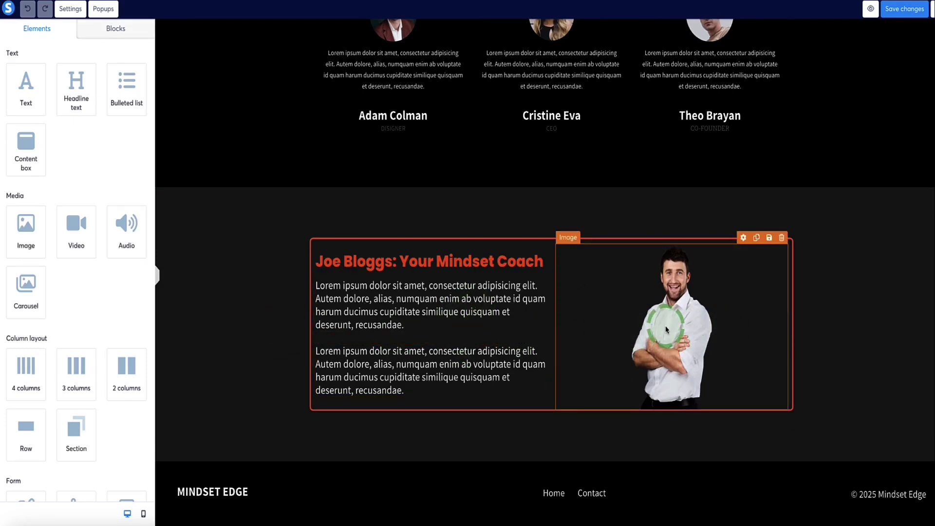
scroll(666, 329, "up", 7)
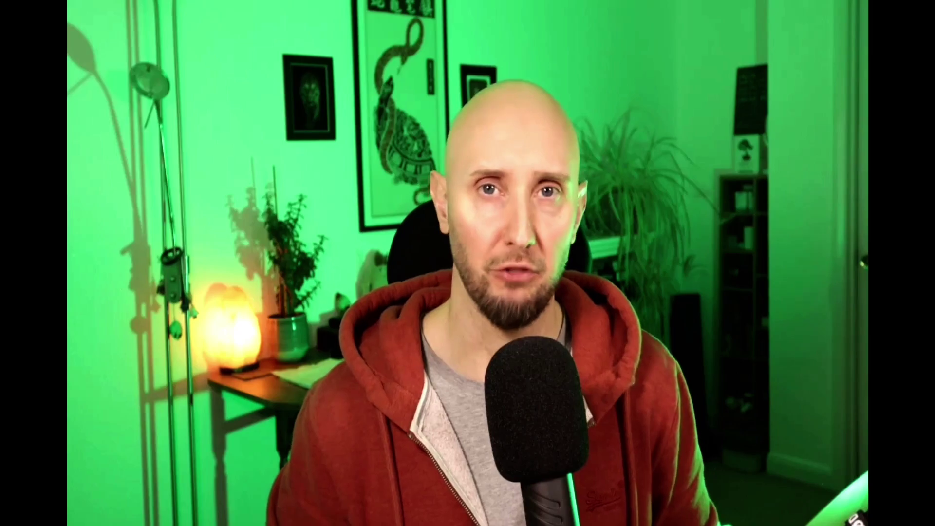
- Open the automation rules of the funnel's Squeeze page step
left_click(409, 121)
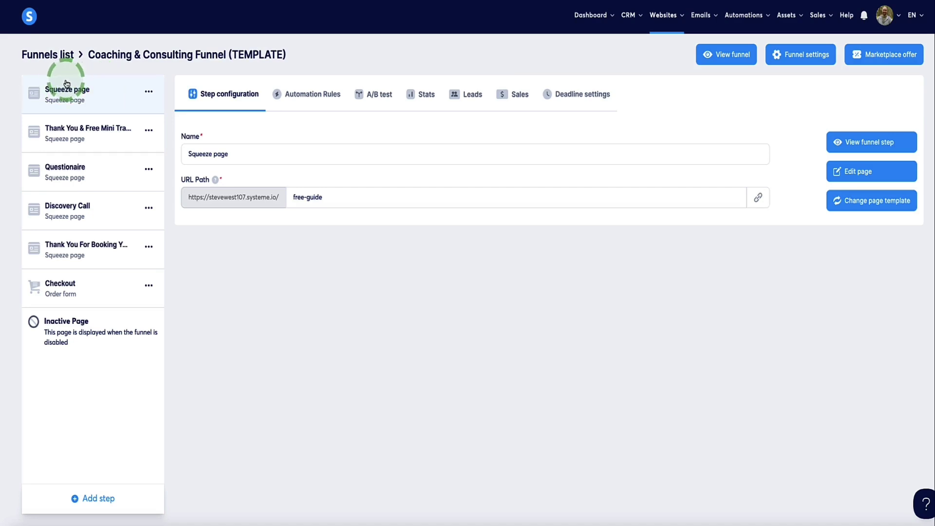
left_click(318, 95)
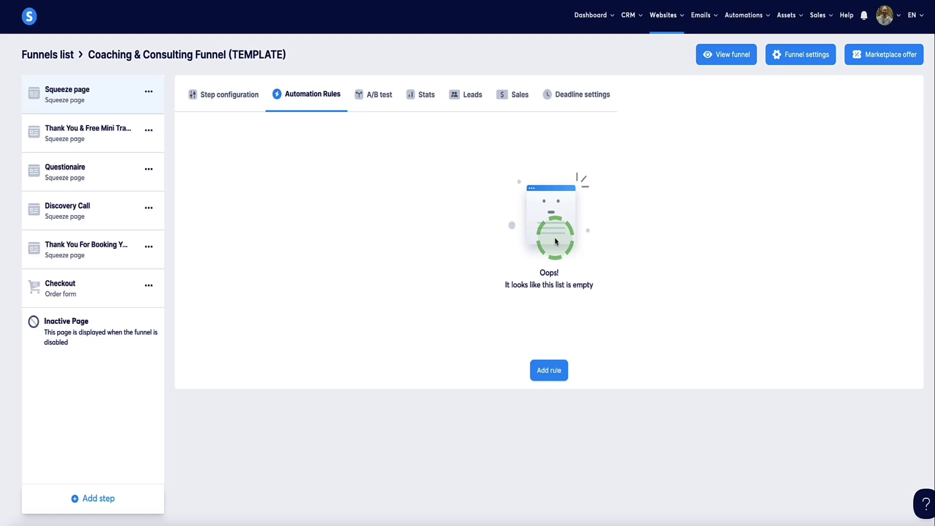
- Open the Biz Coaching & Consulting Funnel Template Purchase email campaign and examine its email list
mouse_move(703, 25)
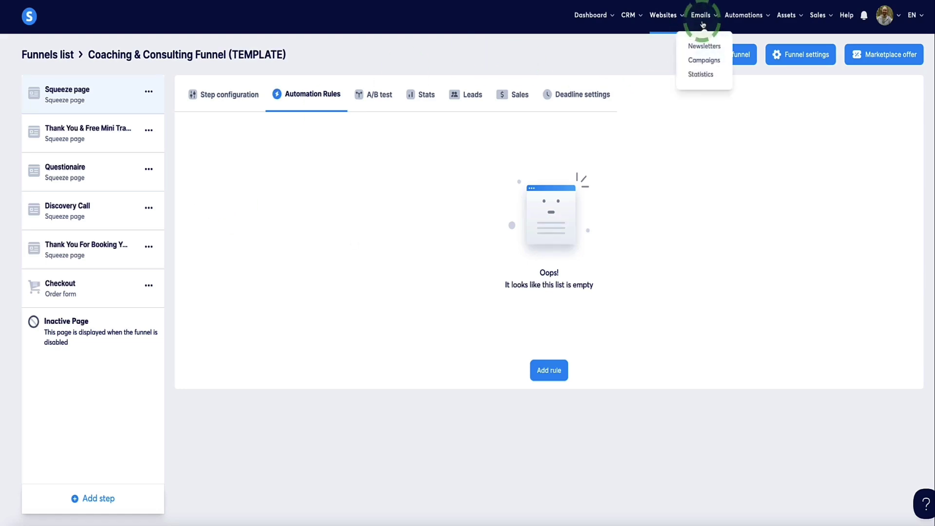
left_click(704, 61)
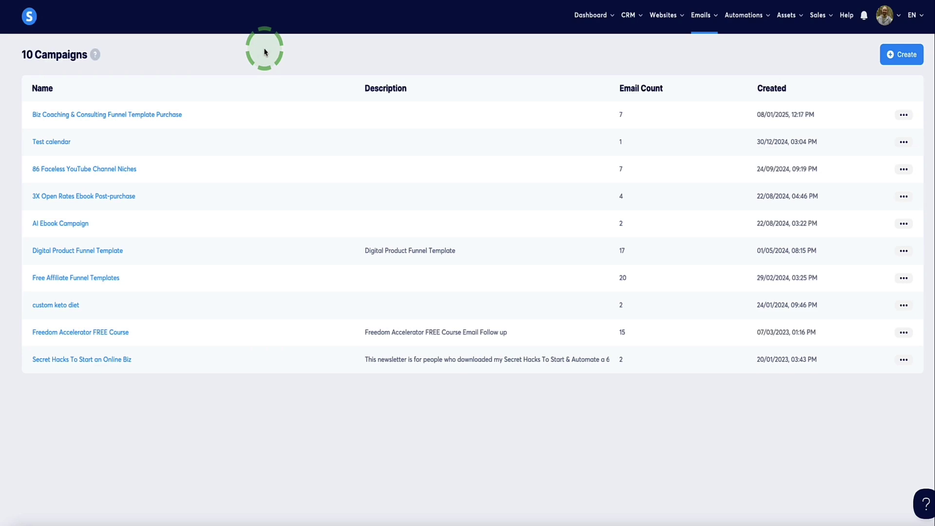
left_click(96, 115)
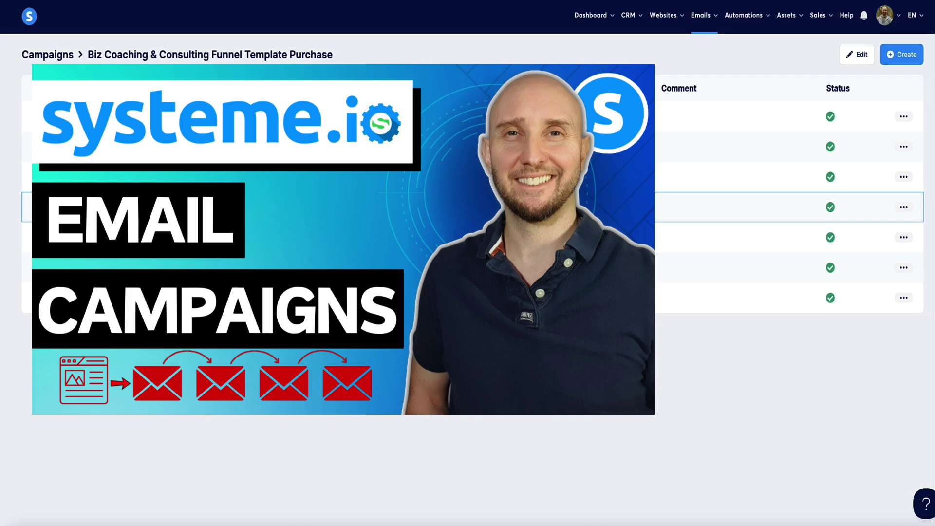
left_click(222, 199)
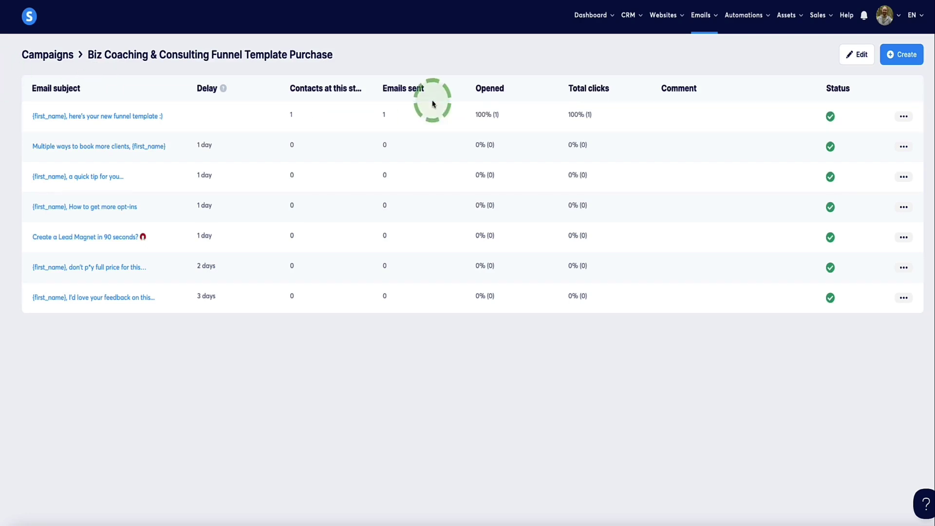
- Create a new contact tag named Coaching tag demo****** in the CRM
mouse_move(632, 26)
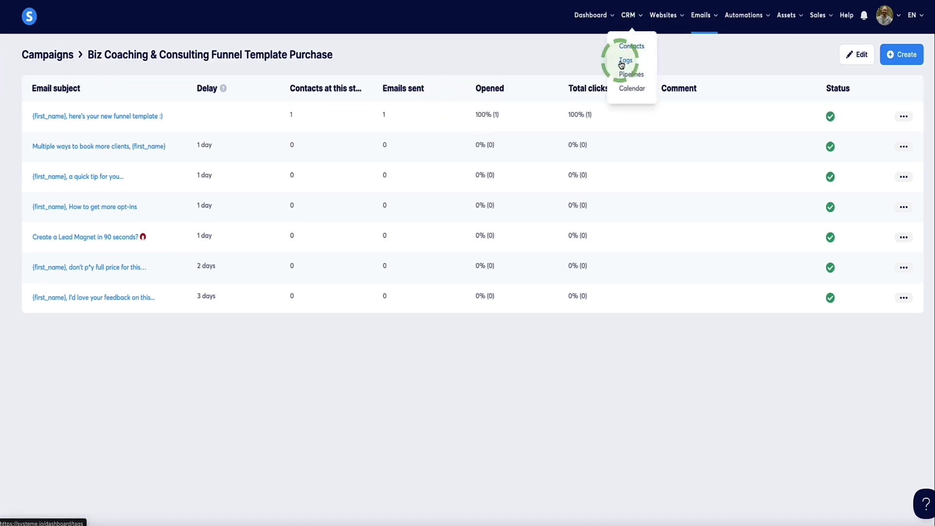
left_click(632, 47)
left_click(626, 61)
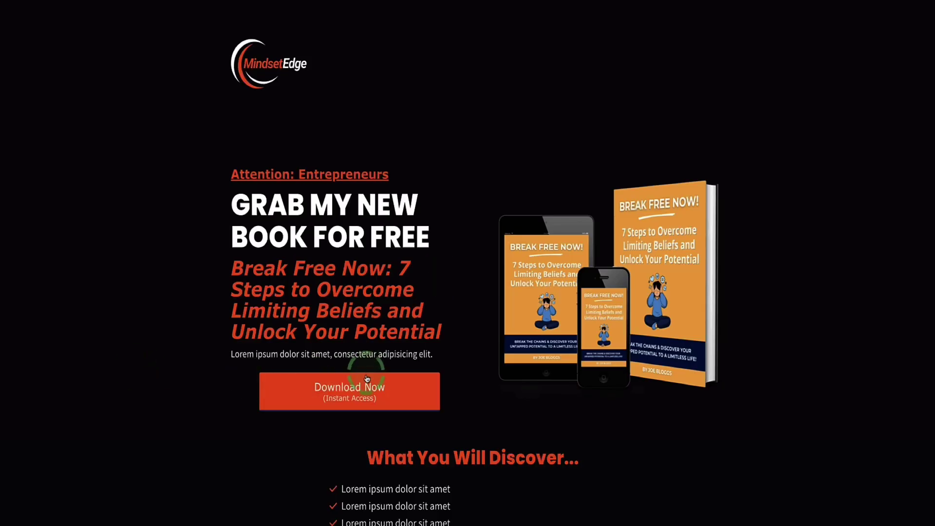
left_click(379, 391)
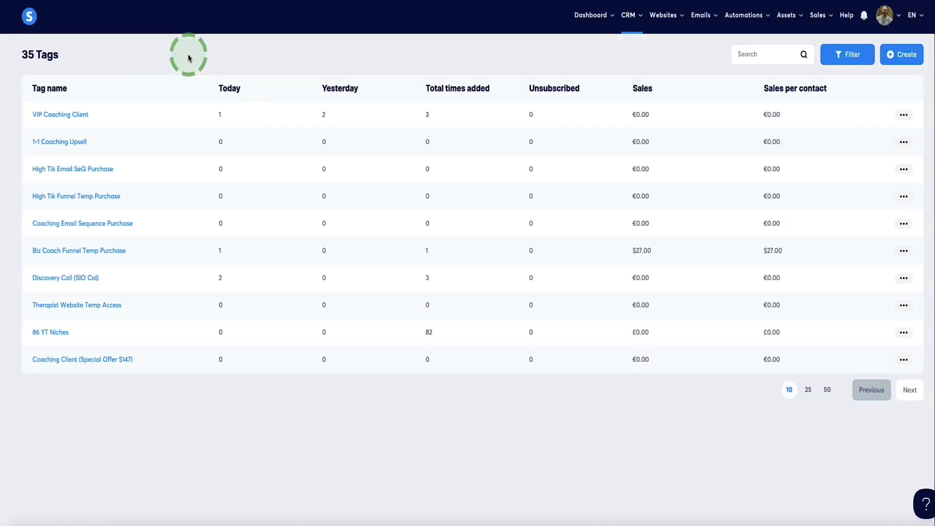
left_click(906, 57)
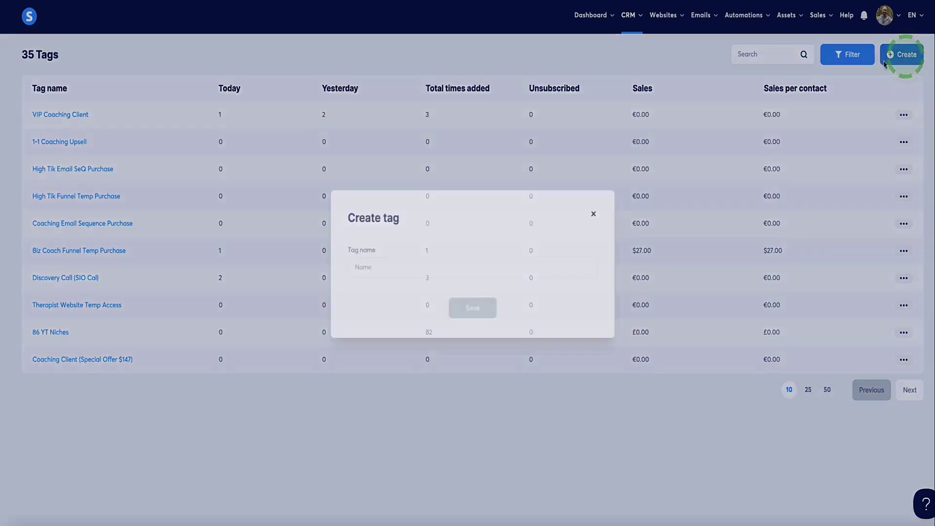
left_click(396, 268)
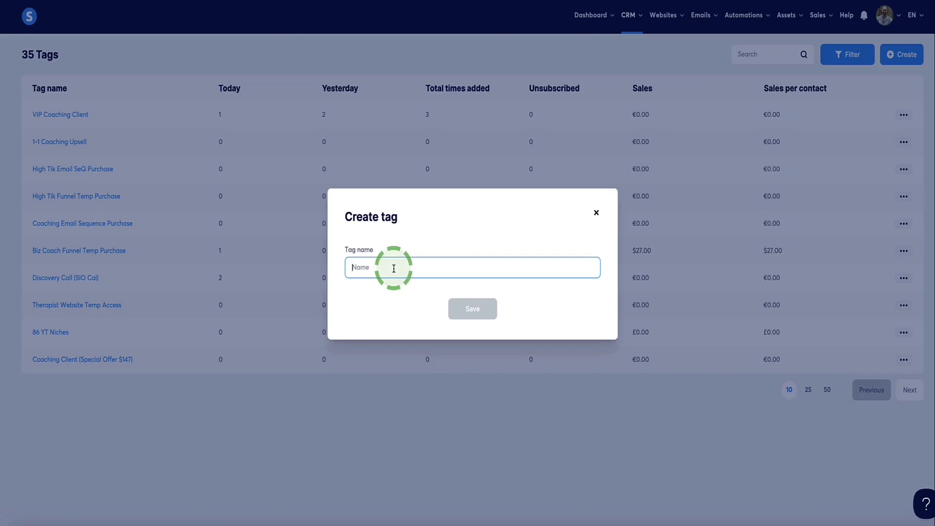
type("Coaching tag demo*****")
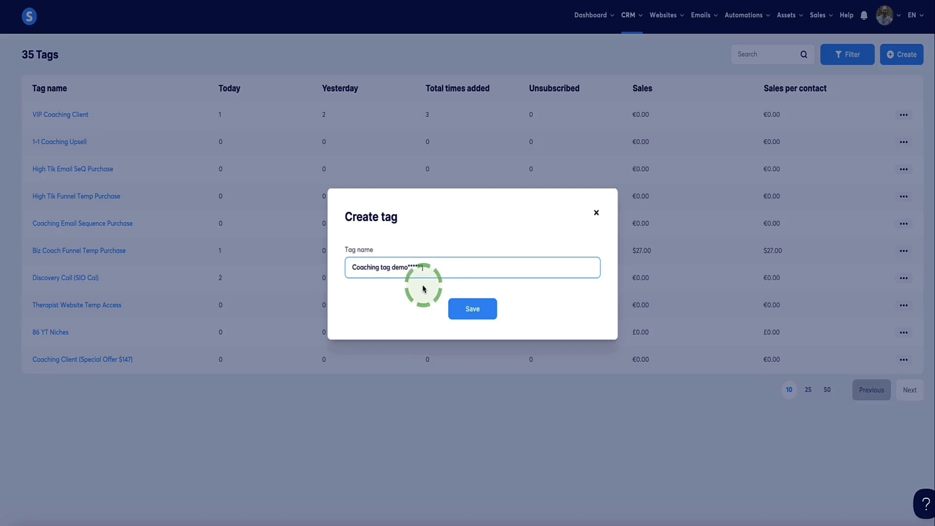
left_click(420, 285)
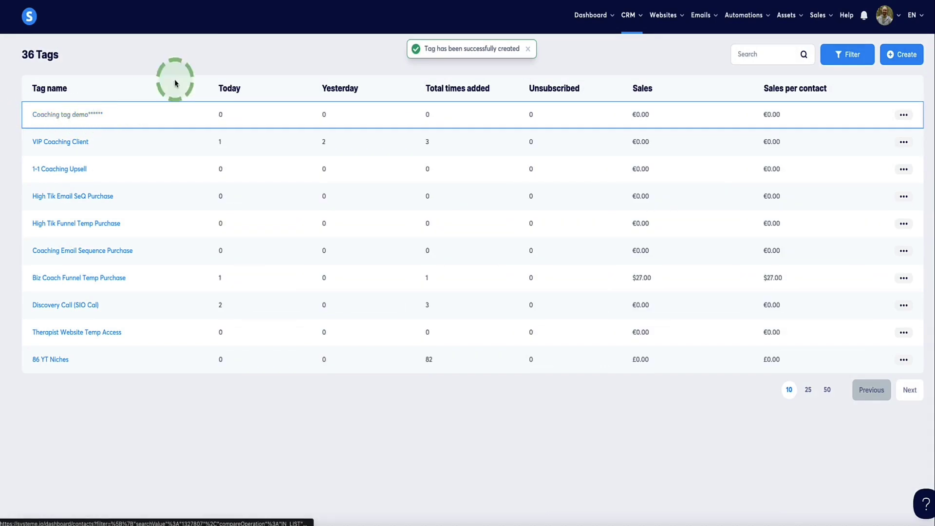
- Start an automation rule for the funnel's Squeeze page step with the Funnel step form subscribed trigger
left_click(221, 0)
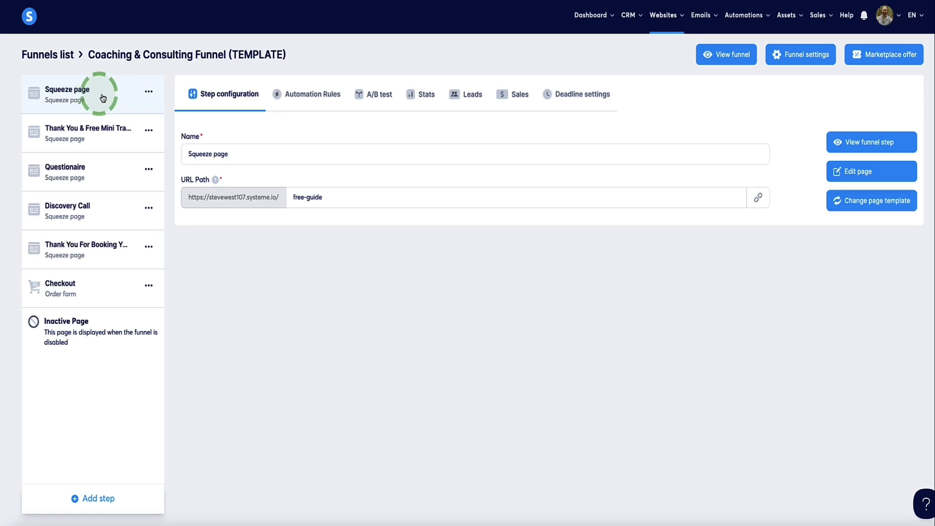
left_click(302, 95)
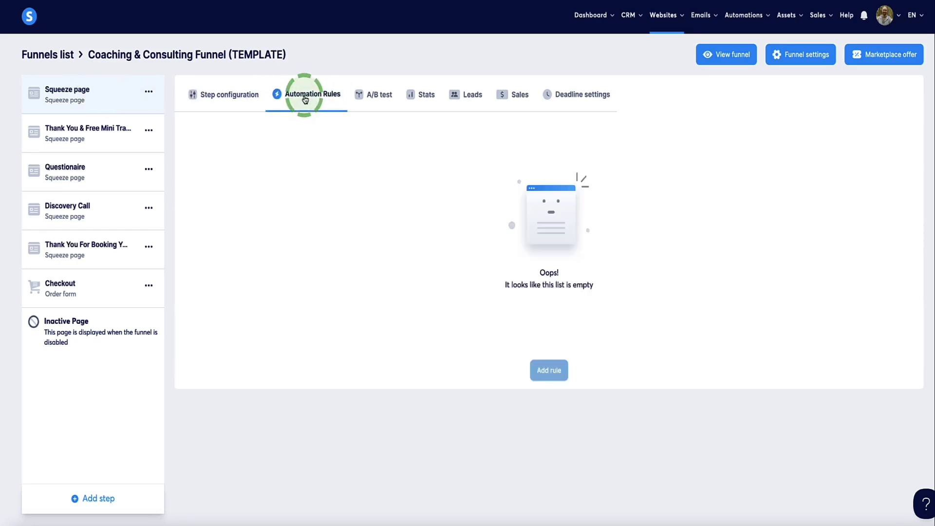
left_click(535, 369)
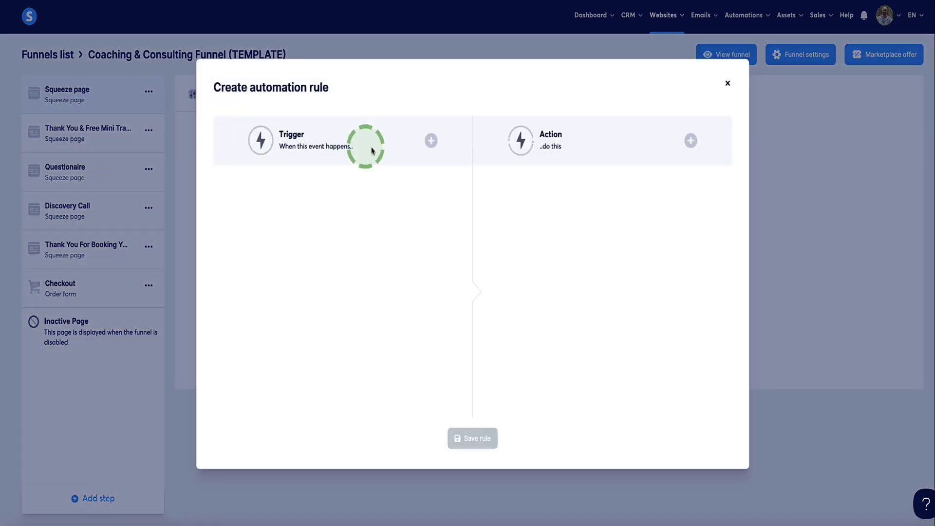
left_click(431, 141)
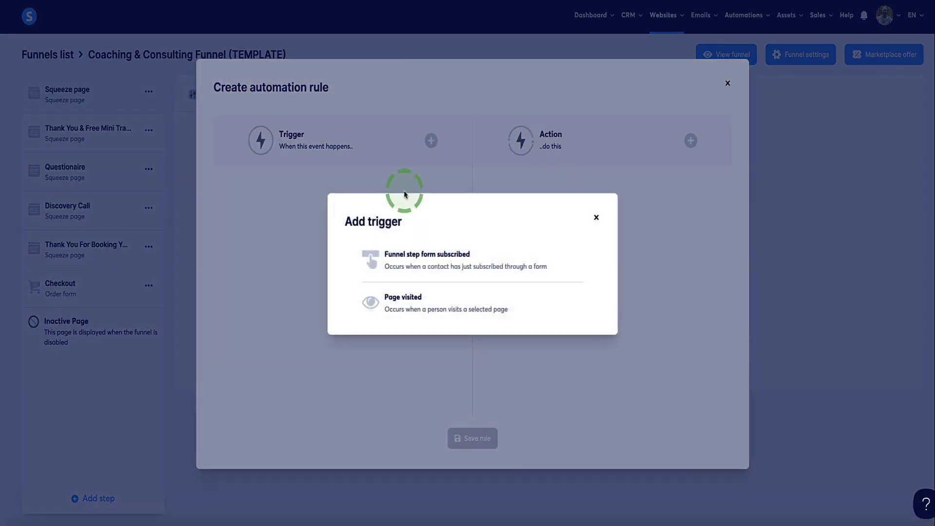
left_click(407, 260)
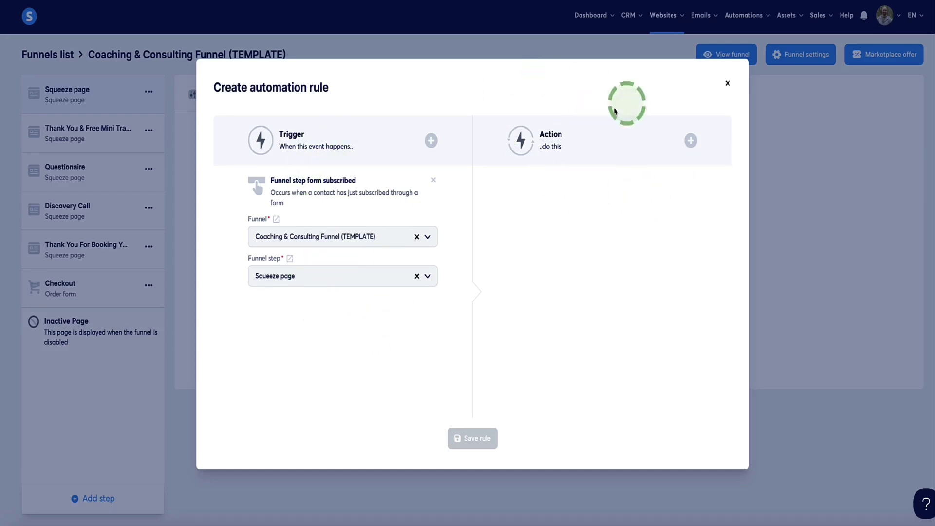
- Give the rule an Add a tag action using Coaching tag demo****** and save the rule
left_click(688, 141)
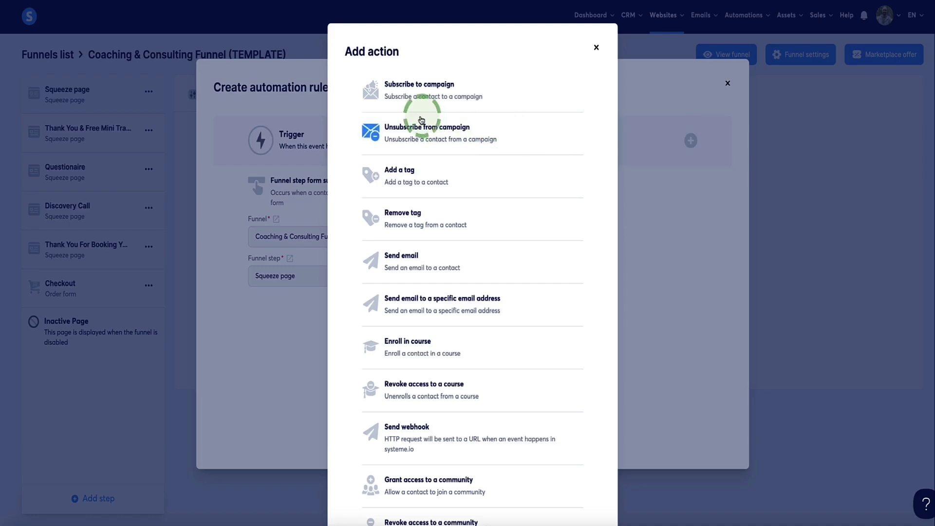
left_click(399, 173)
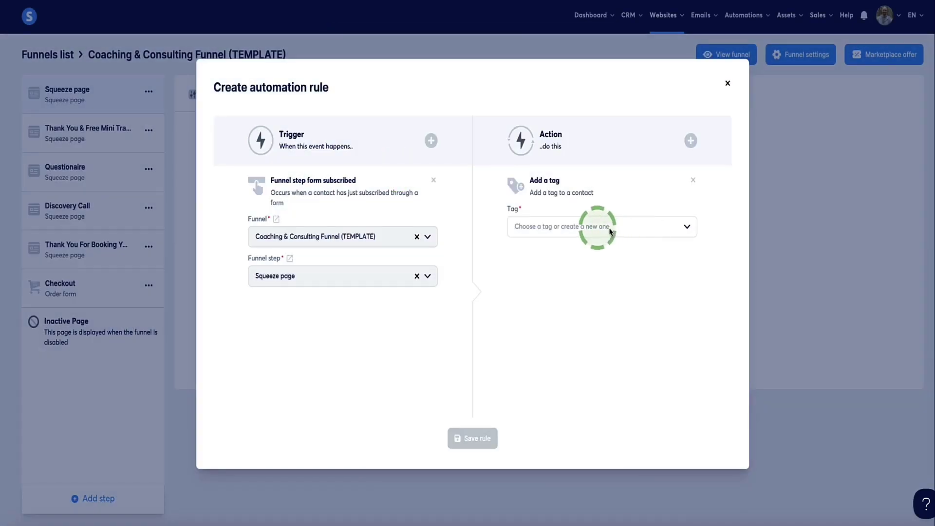
left_click(643, 232)
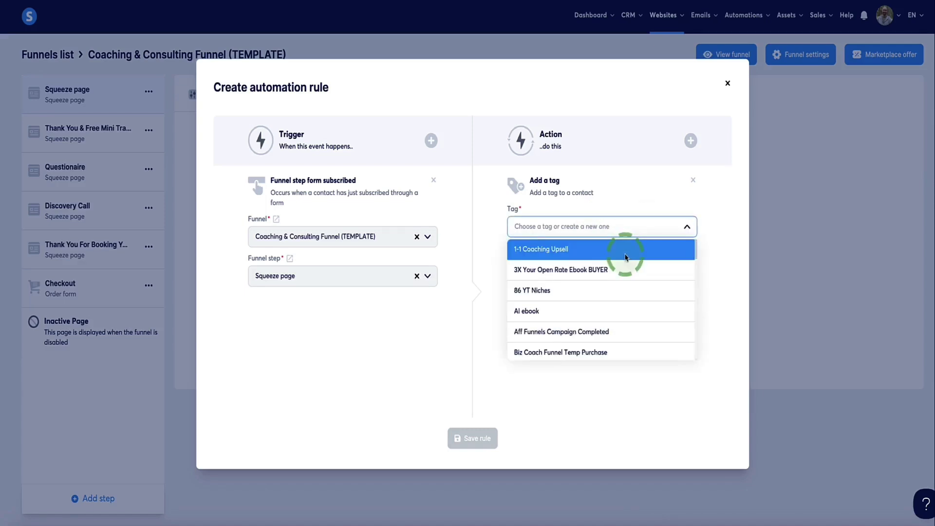
scroll(629, 266, "down", 10)
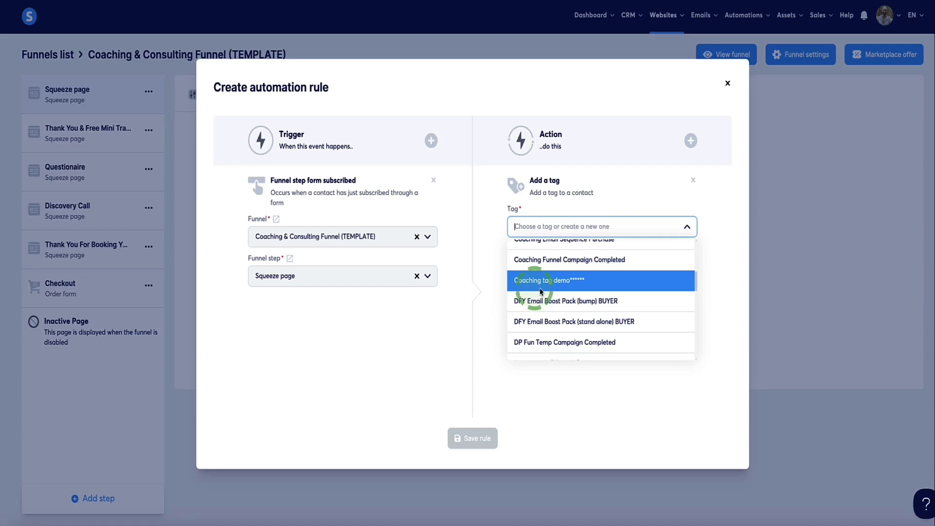
left_click(546, 290)
left_click(481, 439)
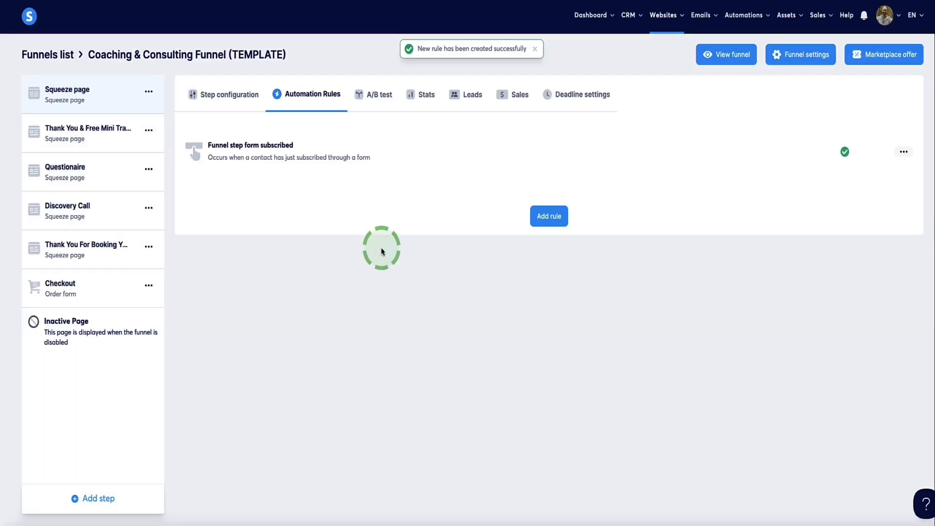
- Add a Subscribe to campaign action for Biz Coaching & Consulting Funnel Template Purchase to the Squeeze page rule and save it
left_click(904, 153)
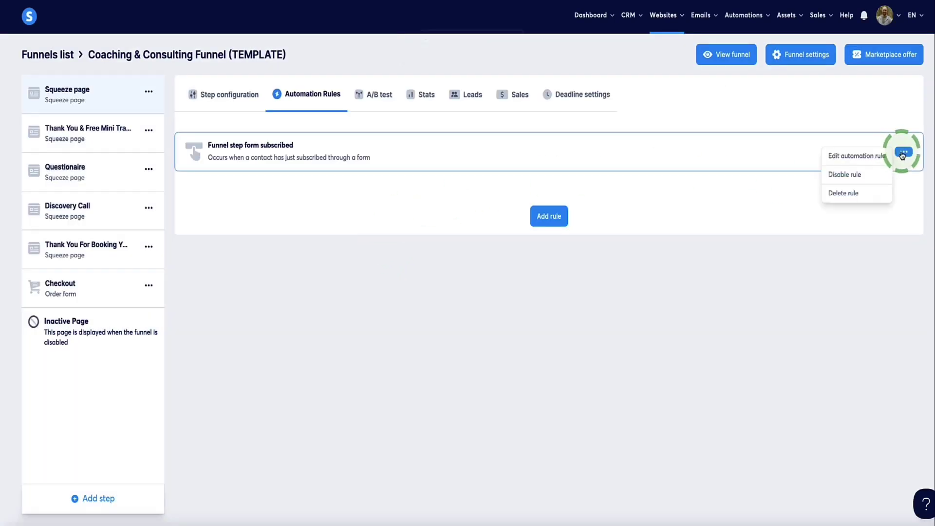
left_click(858, 156)
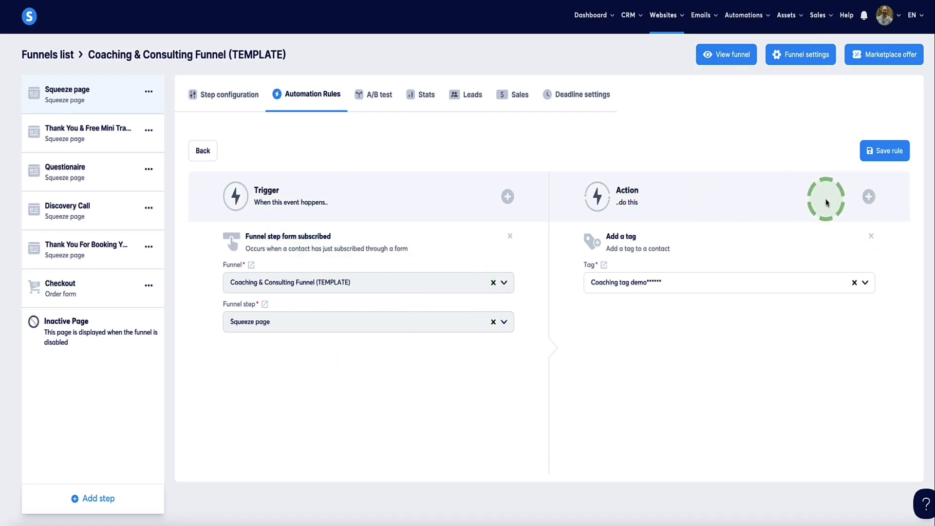
left_click(867, 197)
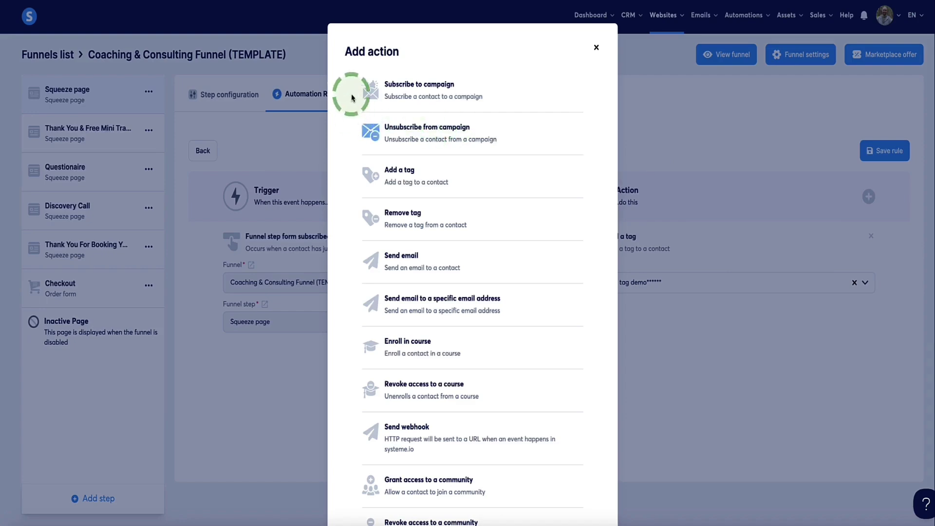
left_click(389, 88)
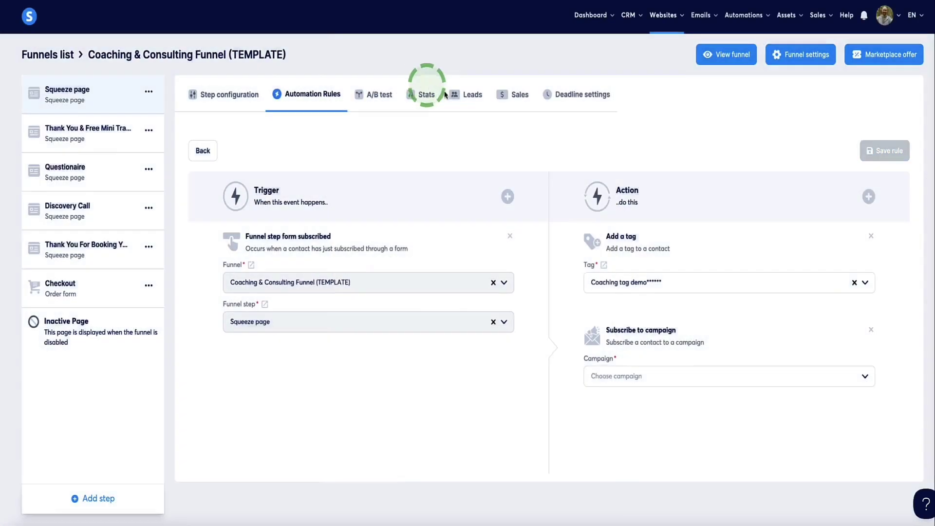
left_click(811, 378)
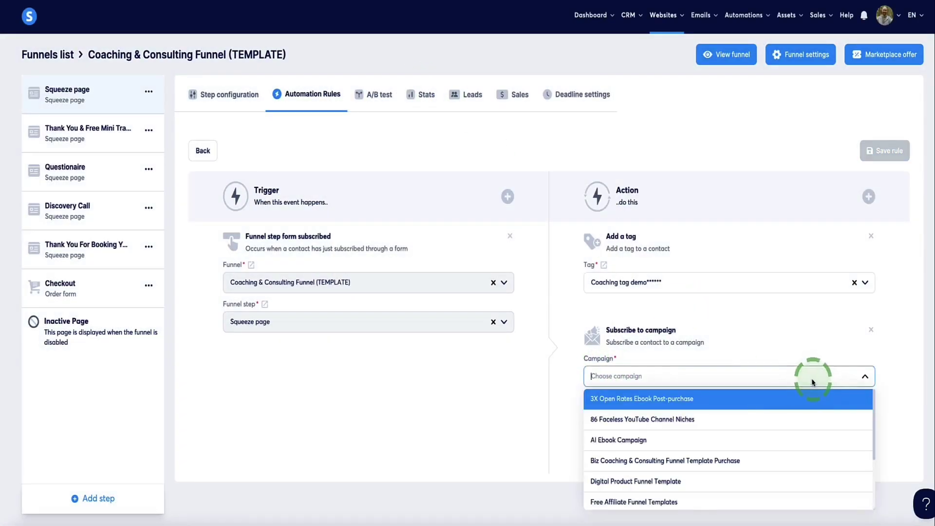
scroll(727, 425, "down", 2)
scroll(726, 427, "up", 2)
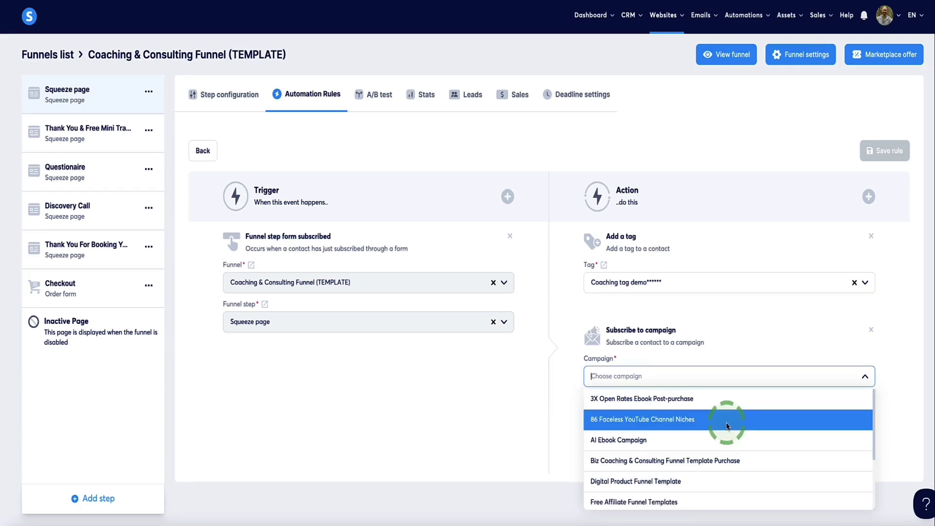
left_click(633, 462)
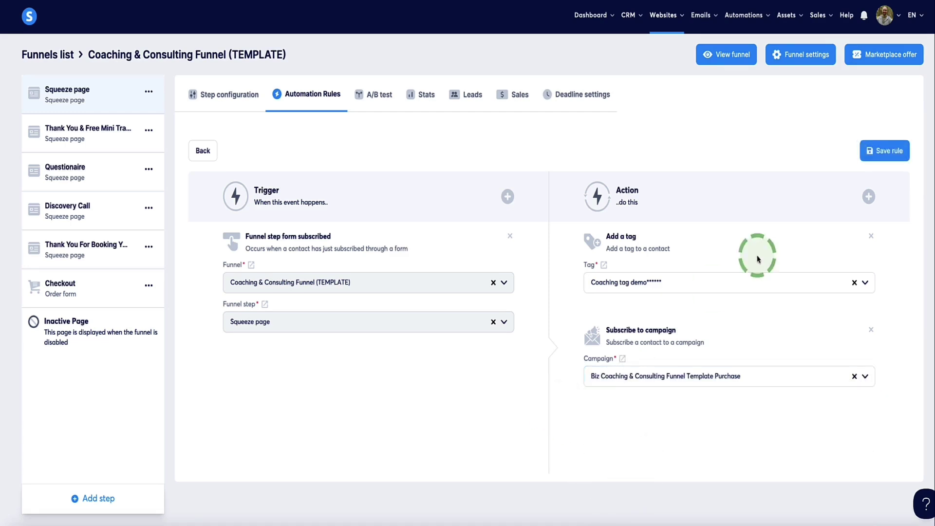
left_click(885, 151)
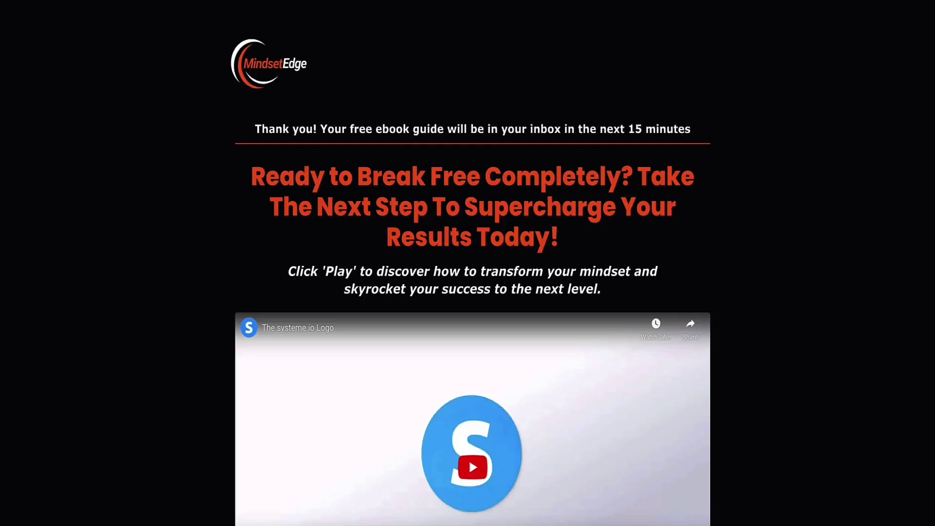
- Look over the opt-in thank-you page, the discovery call calendar page and the booking thank-you page in turn
scroll(379, 226, "down", 5)
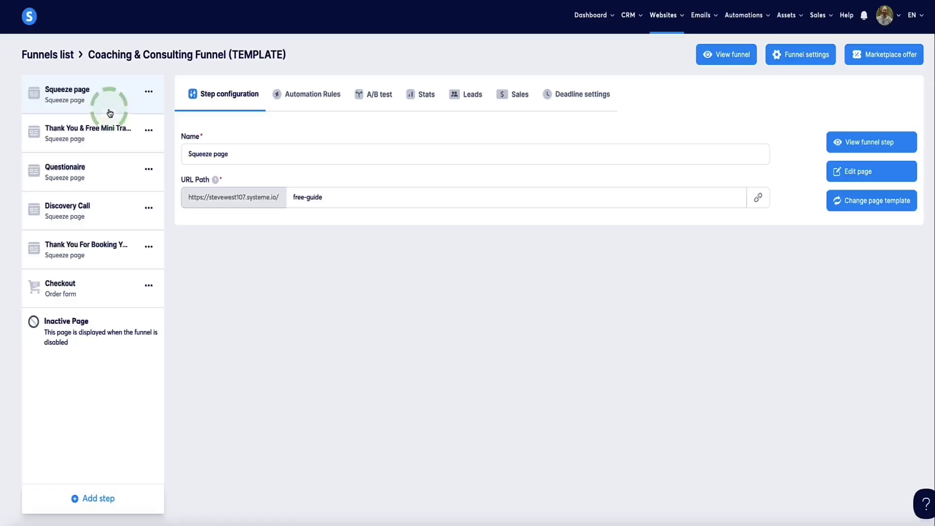
left_click(60, 184)
left_click(256, 12)
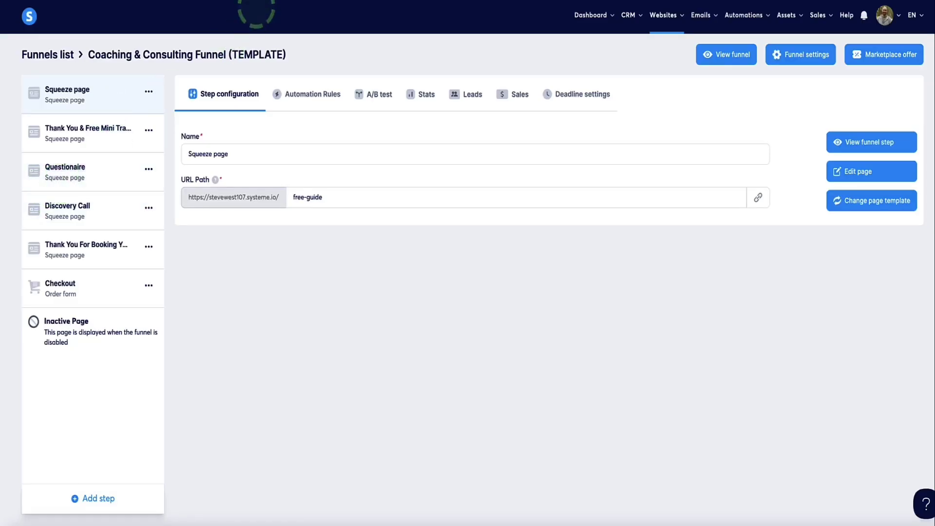
left_click(73, 202)
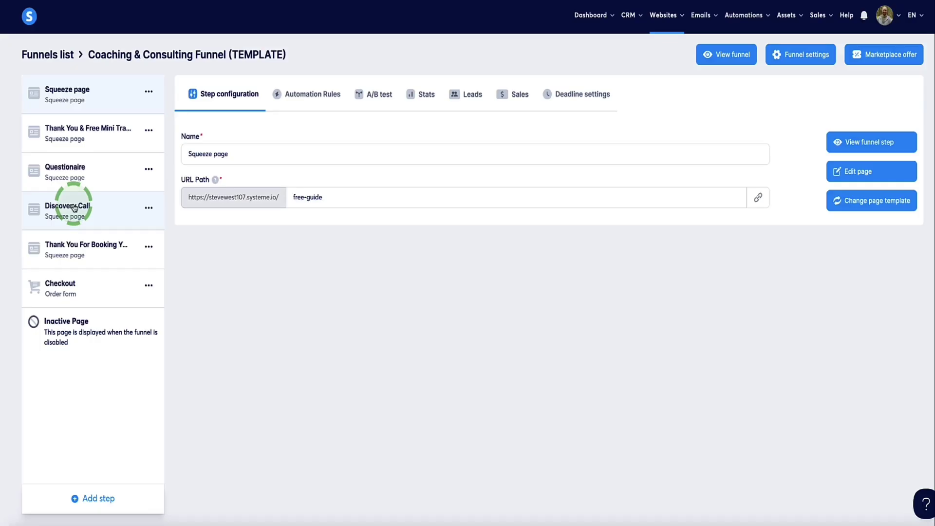
left_click(218, 17)
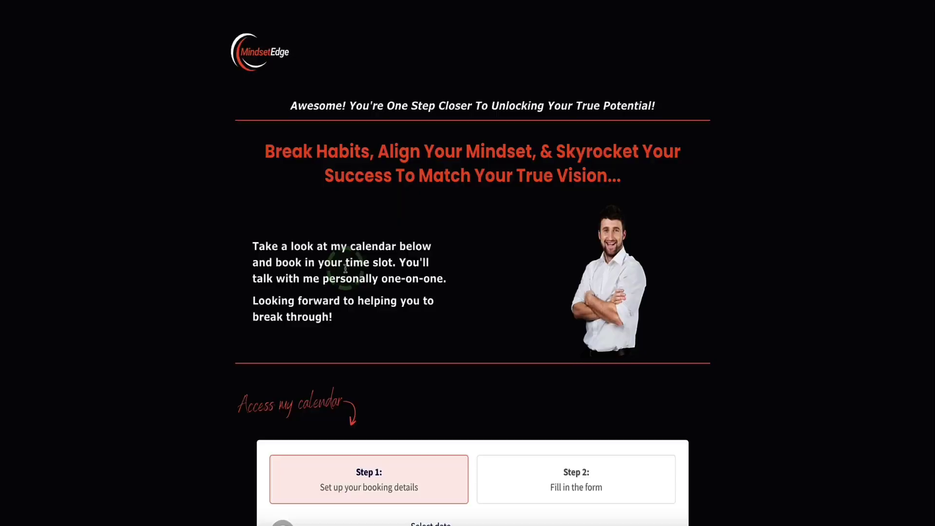
scroll(209, 261, "down", 7)
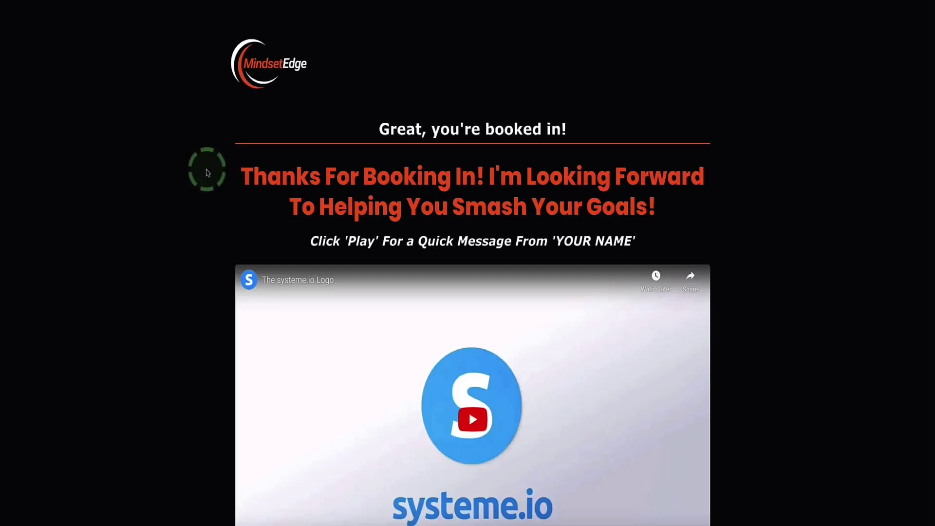
scroll(205, 167, "down", 2)
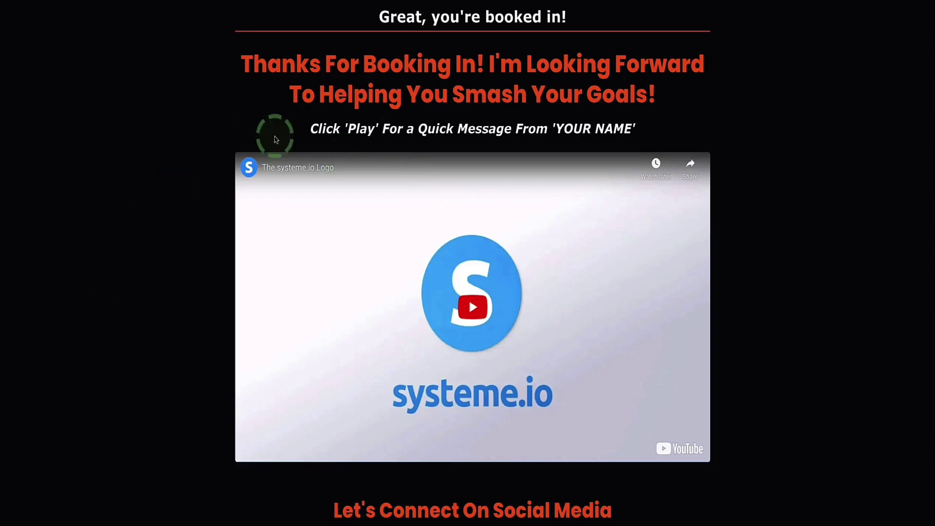
scroll(424, 154, "down", 5)
scroll(423, 153, "up", 7)
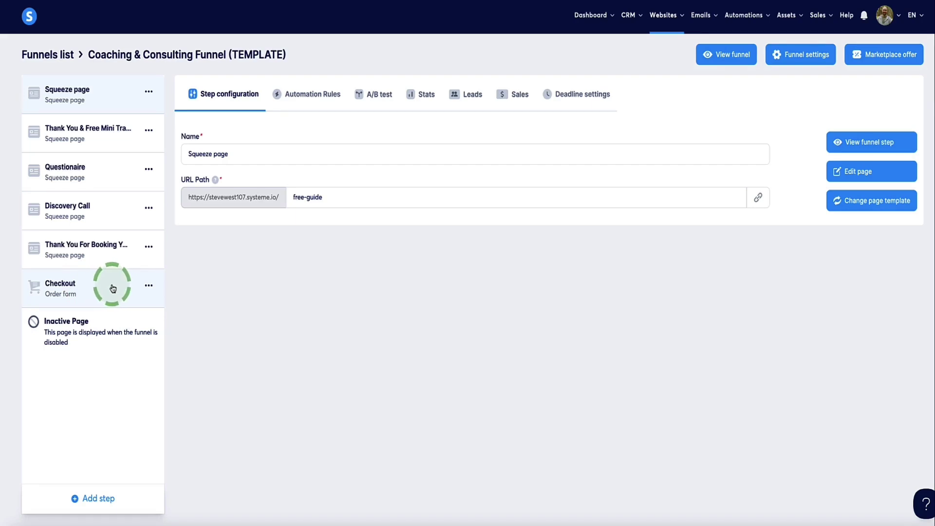
- Move the Checkout order form step between the free mini training thank-you step and the Questionaire step
left_click_drag(96, 285, 73, 161)
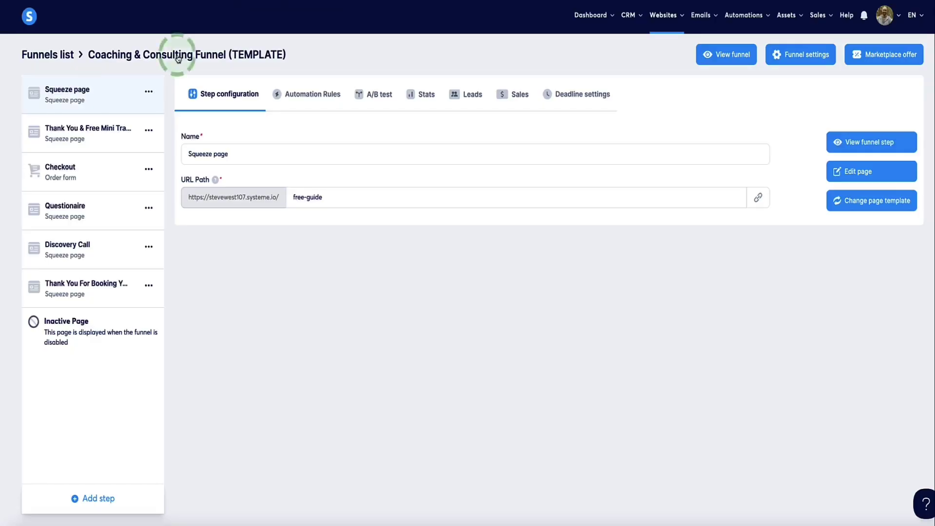
left_click(76, 140)
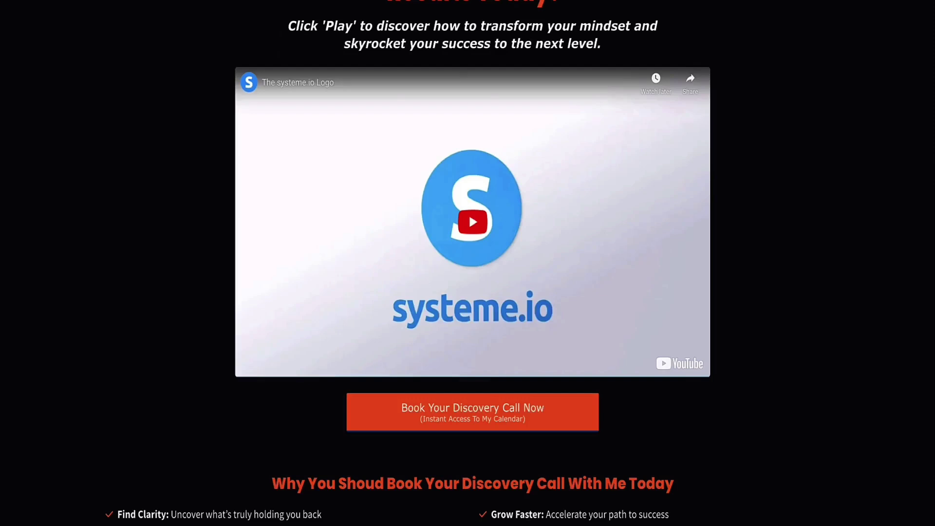
- Review the paid-call flow from the thank-you page's booking button through the checkout page to the qualifying questionnaire page
scroll(469, 212, "down", 1)
left_click(489, 378)
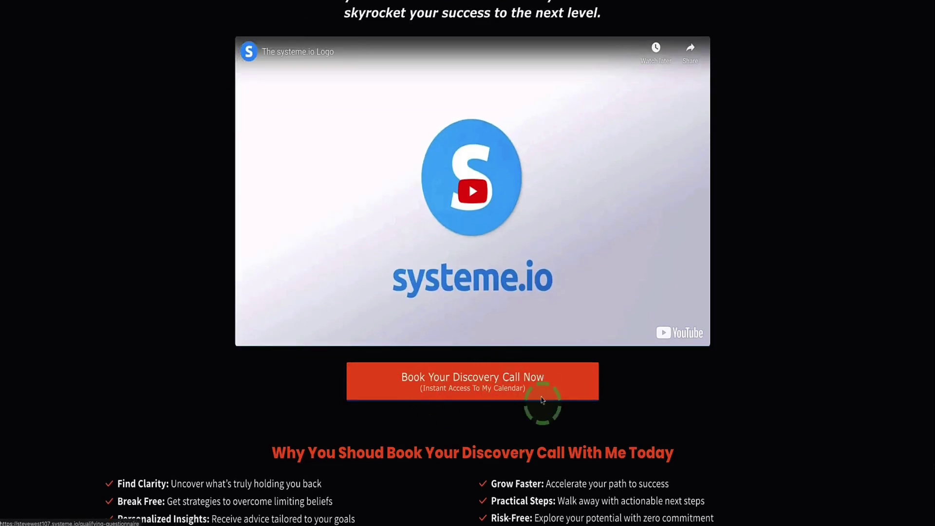
left_click(430, 317)
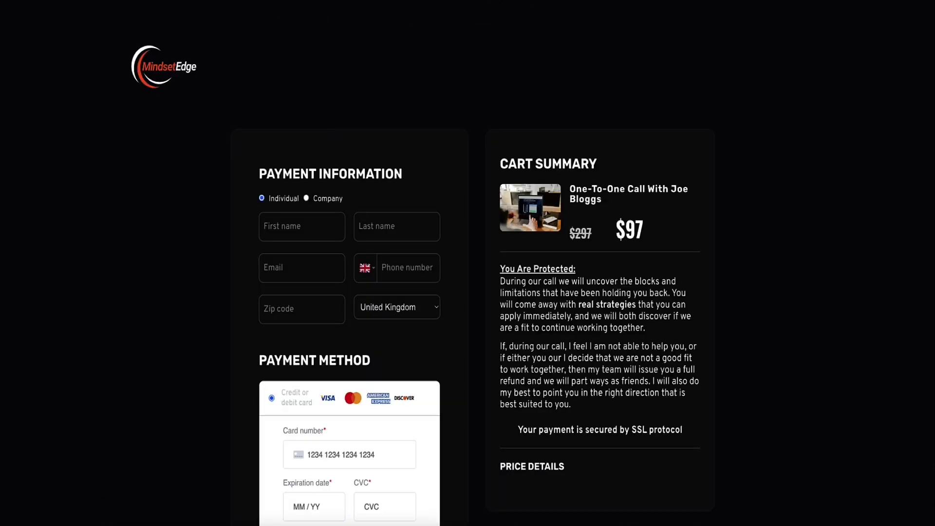
scroll(162, 208, "down", 8)
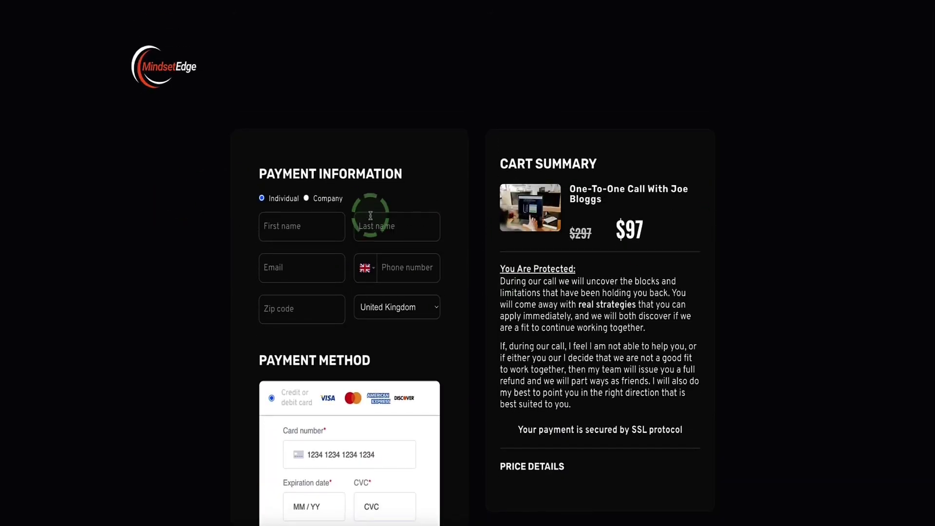
scroll(178, 201, "down", 5)
scroll(307, 188, "up", 5)
scroll(313, 188, "down", 5)
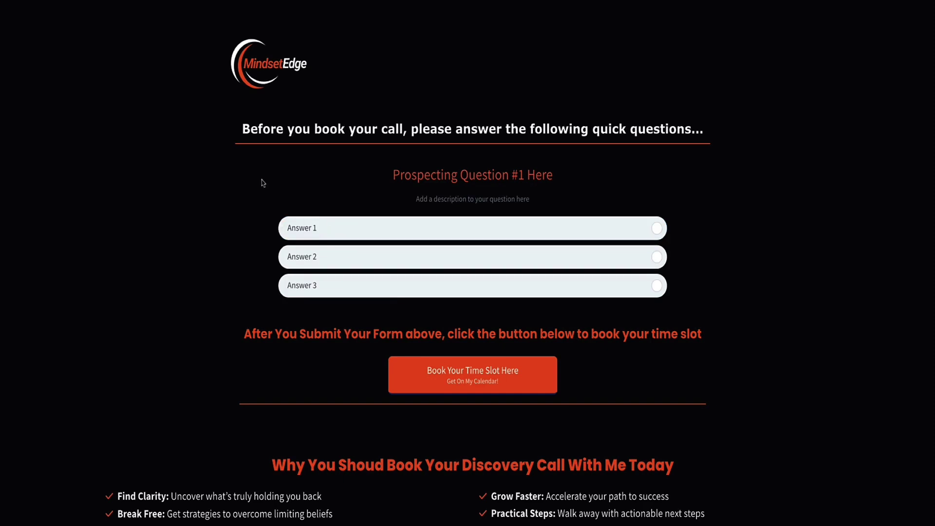
scroll(348, 205, "down", 3)
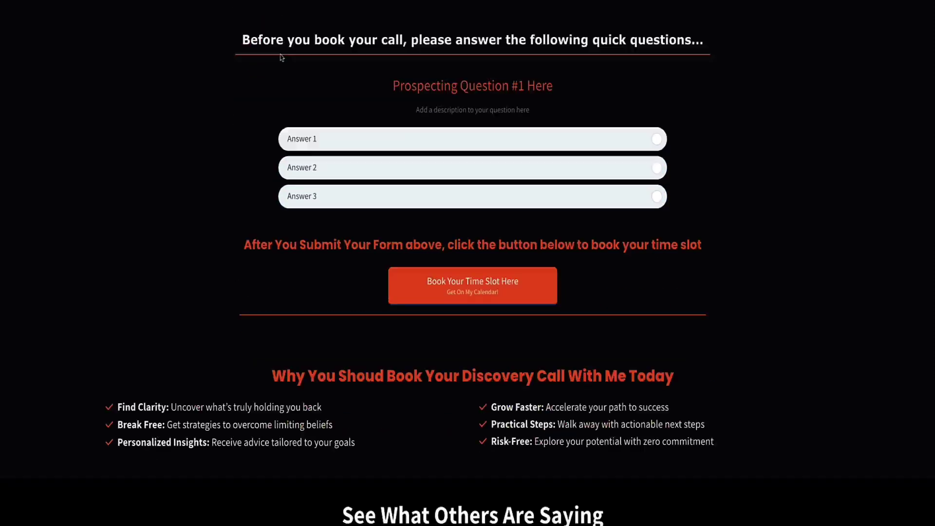